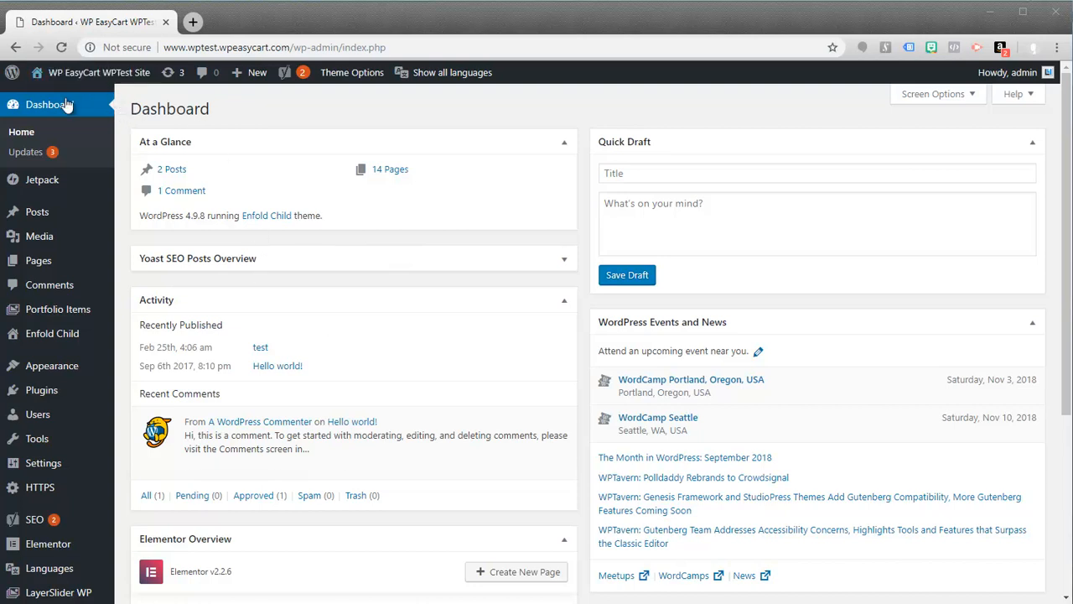
Step: Search the plugin directory for "easycart", and install and activate the Shopping Cart & eCommerce Store plugin by WP EasyCart
mouse_move(46, 396)
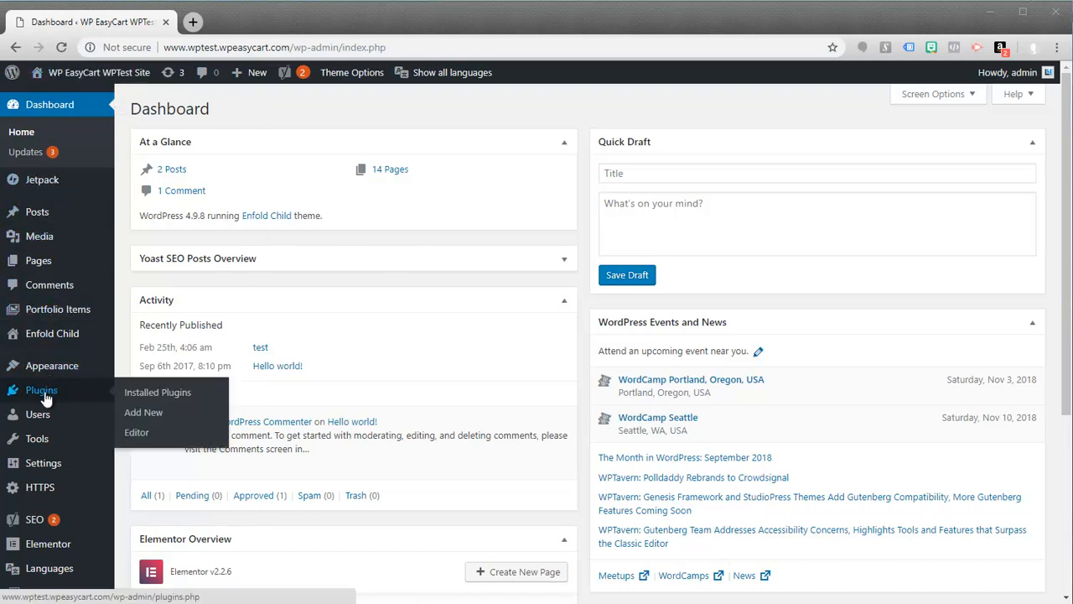
left_click(144, 417)
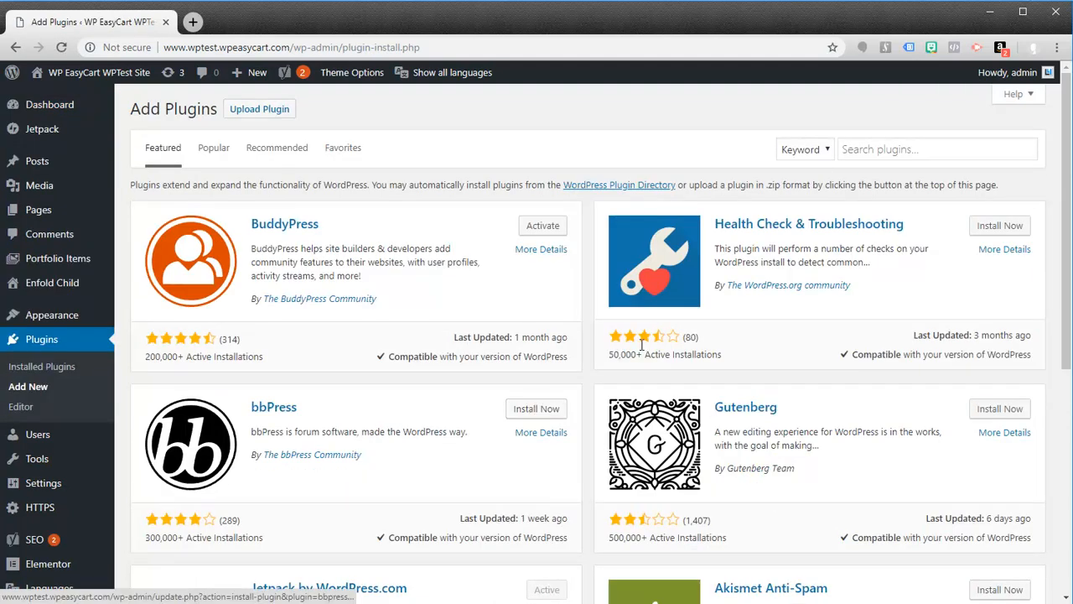
left_click(866, 155)
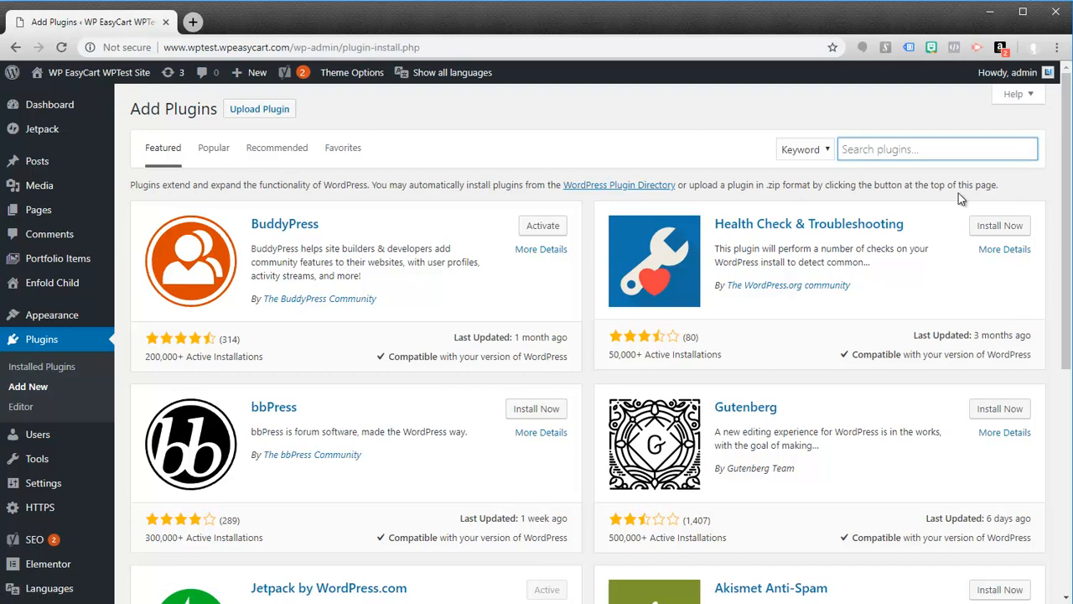
type("easycart")
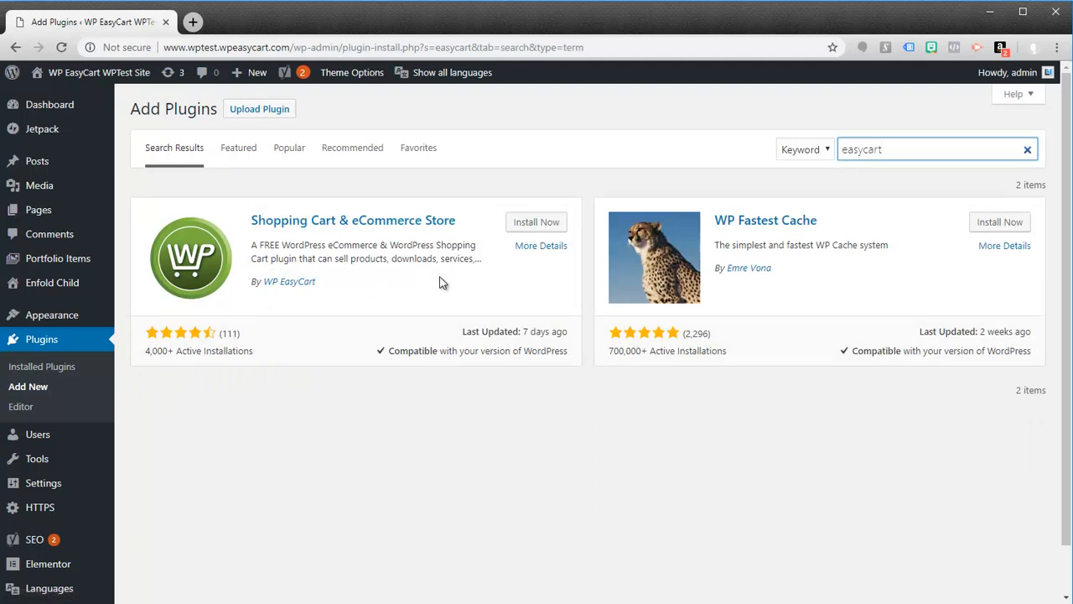
left_click(534, 228)
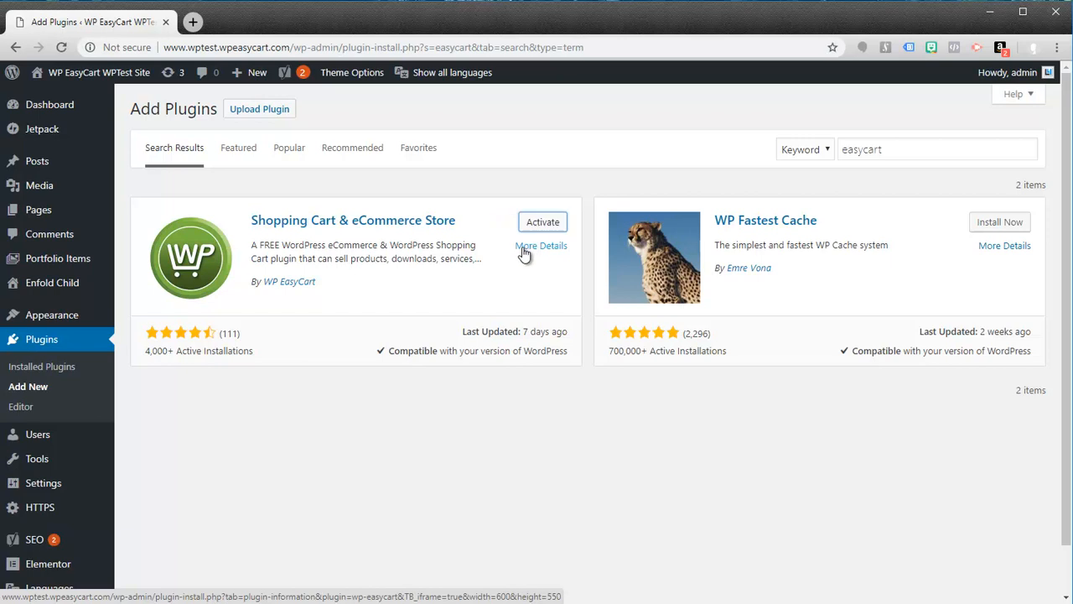
left_click(547, 228)
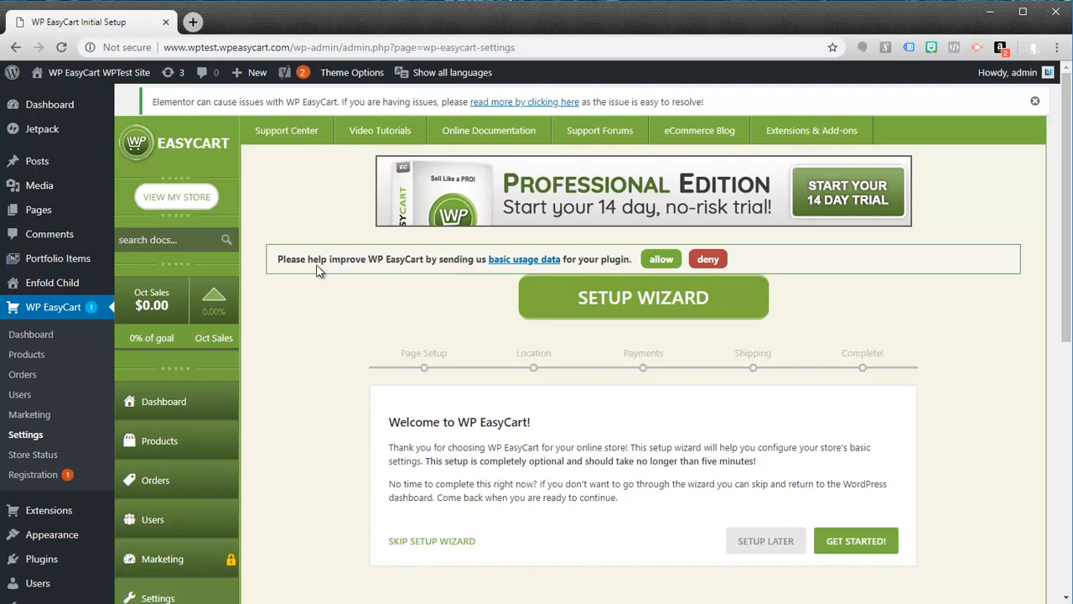
Step: Allow basic usage data to be sent, and start the setup wizard, continuing past the Page Setup stage
left_click(659, 259)
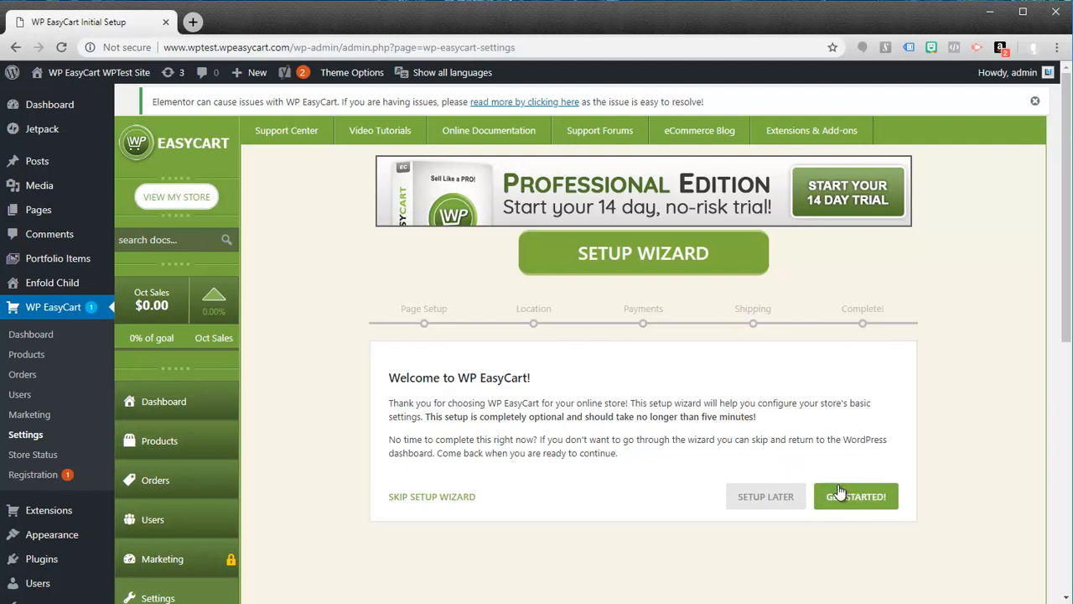
left_click(855, 500)
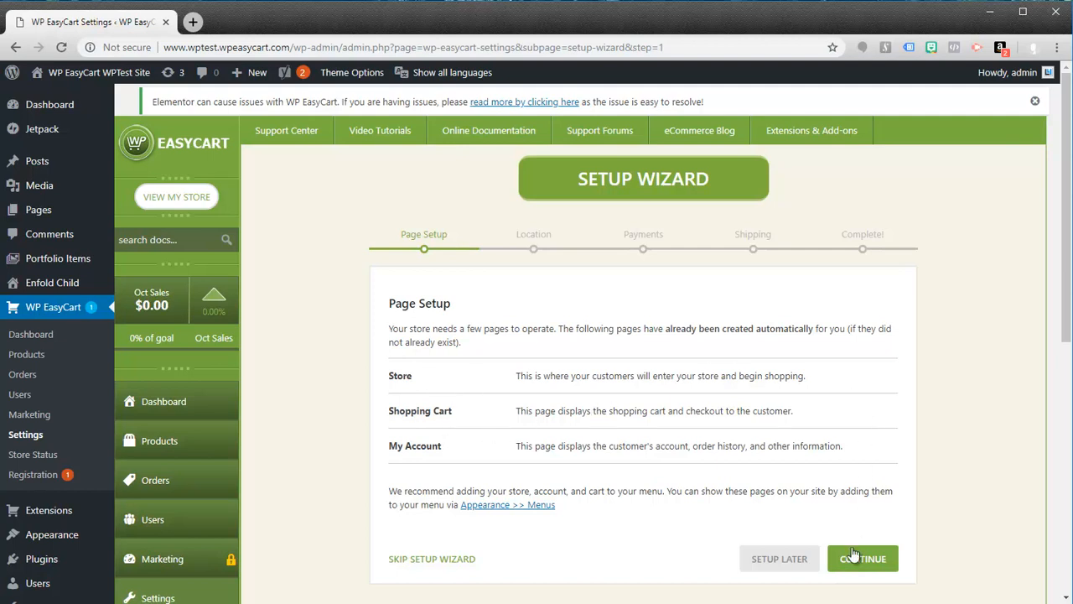
left_click(866, 560)
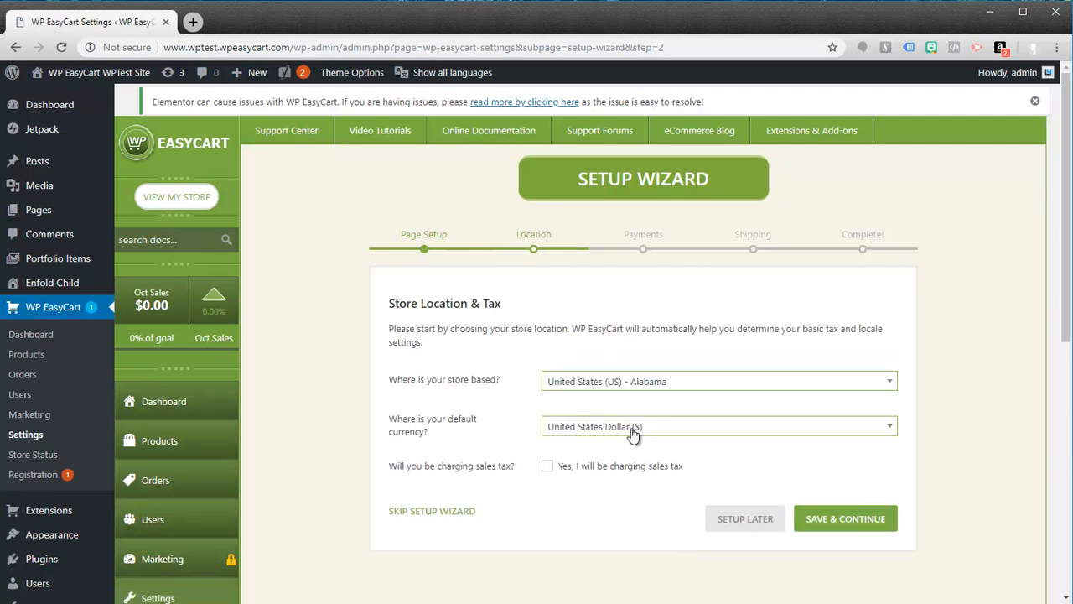
Step: Save the store location as United States (US) - Alabama with United States Dollar as currency and sales tax left unchecked
left_click(894, 384)
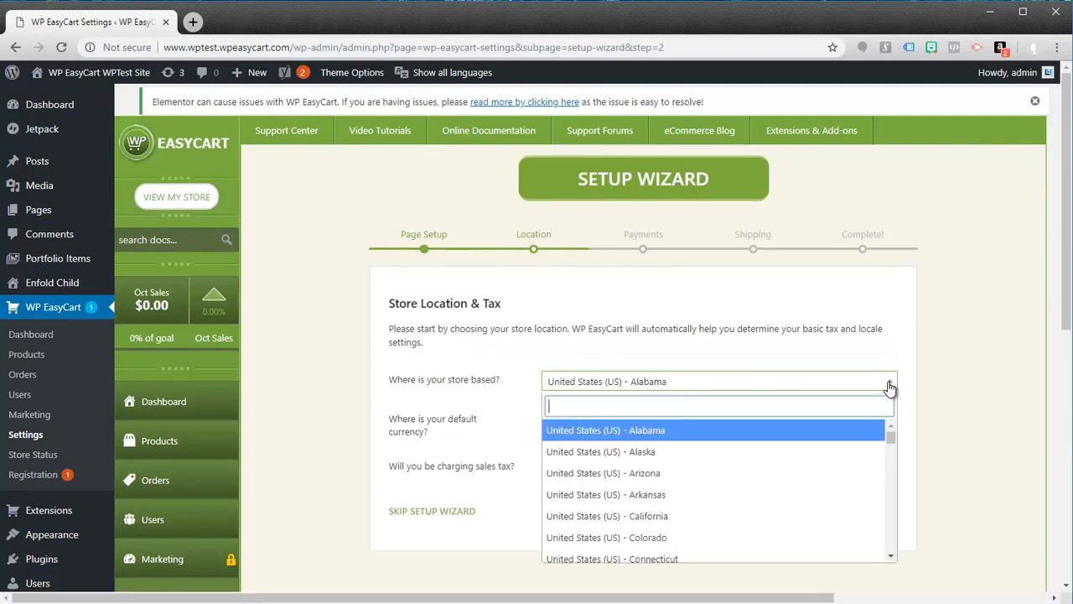
left_click(892, 385)
left_click(892, 386)
left_click(881, 432)
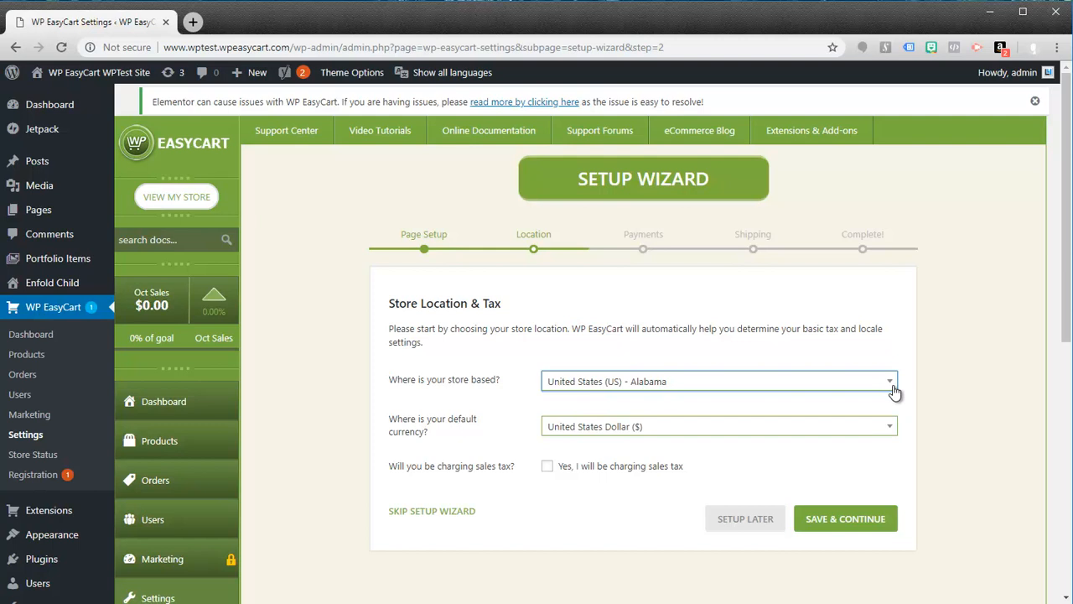
left_click(846, 522)
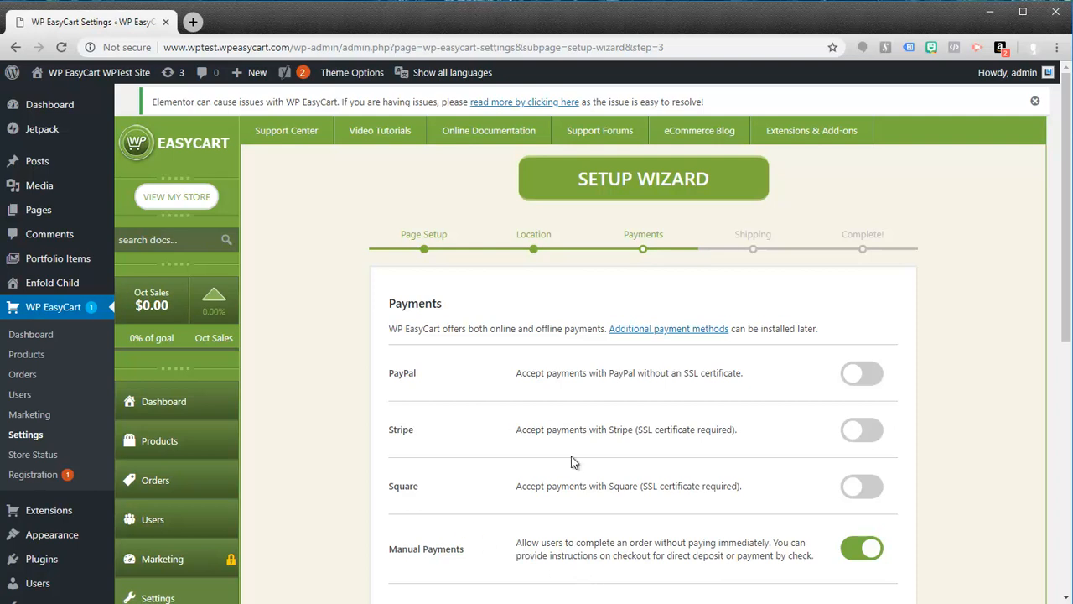
Step: Enter the admin email address in the Payments stage and save with only Manual Payments enabled
scroll(676, 446, "down", 2)
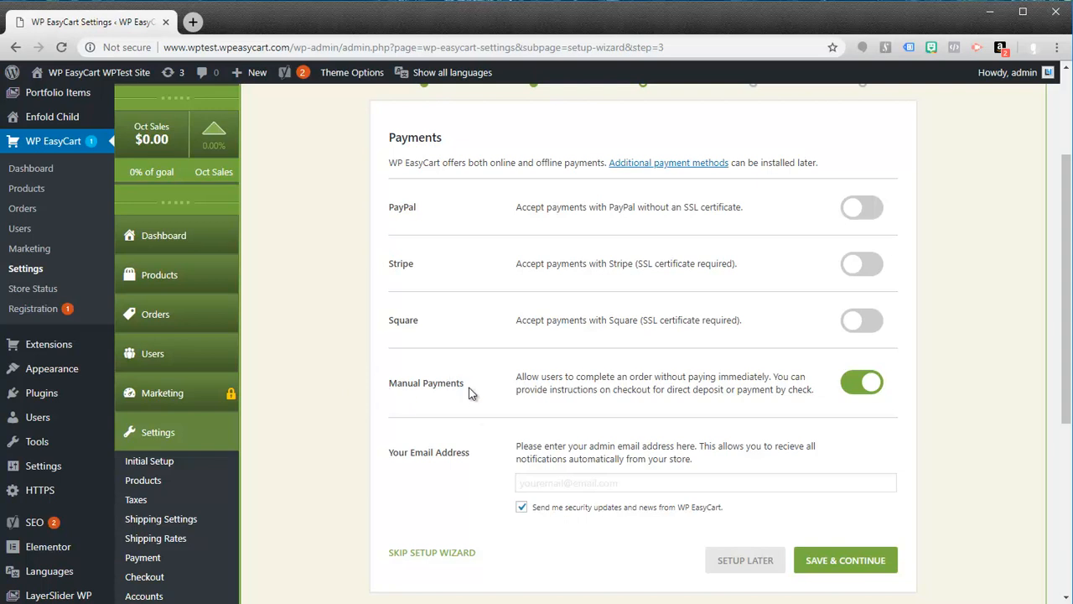
left_click(560, 483)
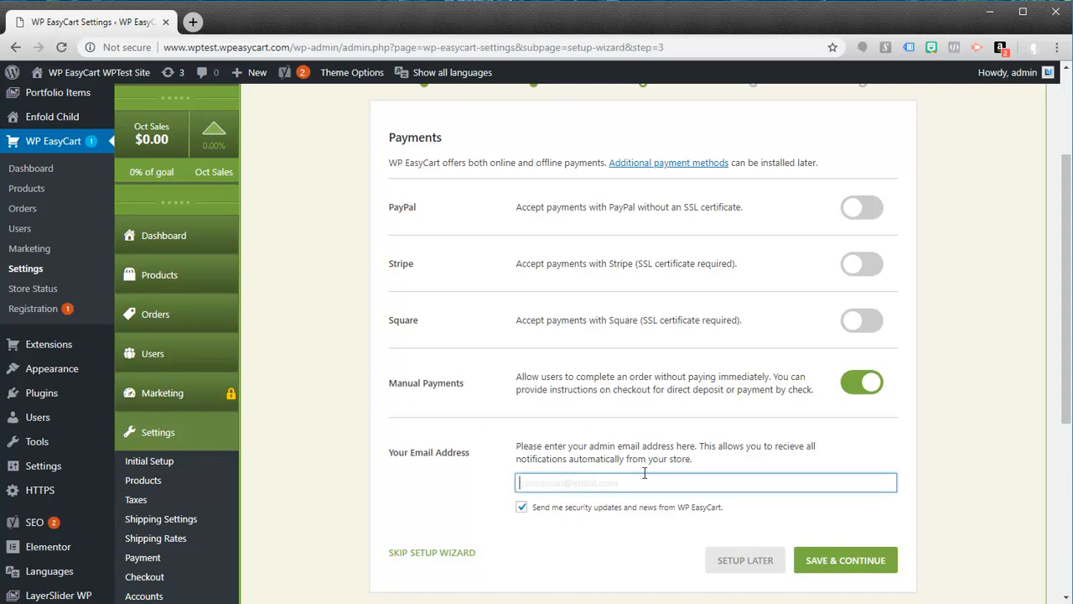
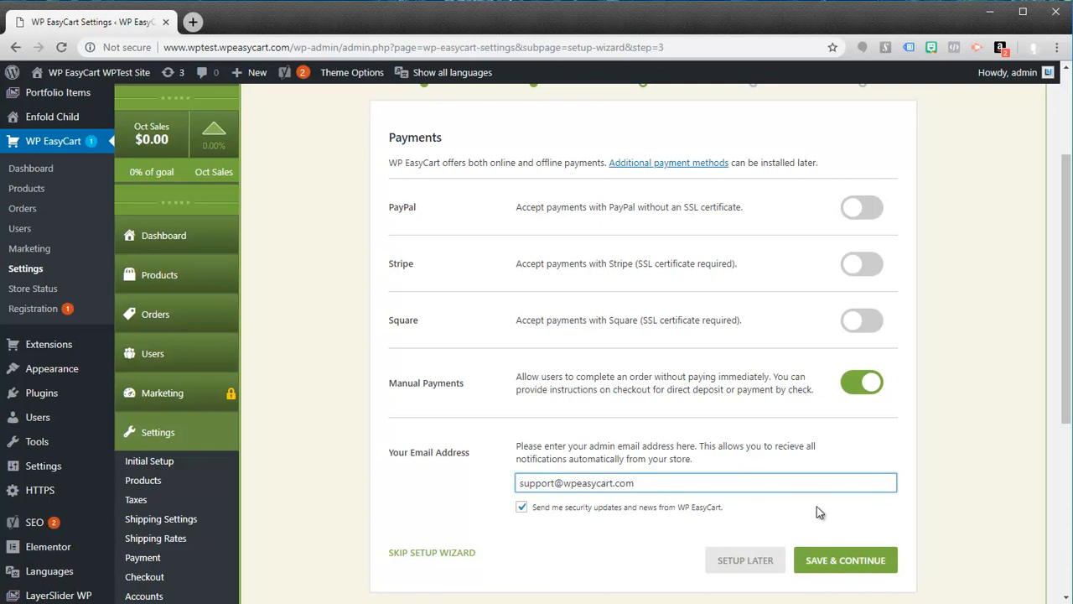
left_click(834, 566)
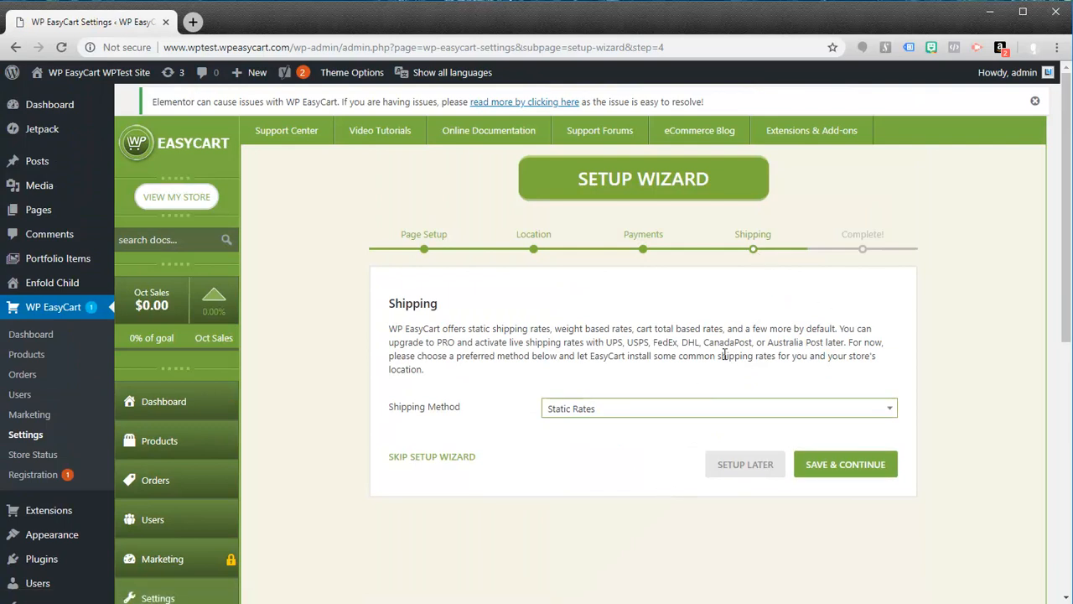
Step: Choose Static Rates as the shipping method and save the Shipping stage
left_click(574, 411)
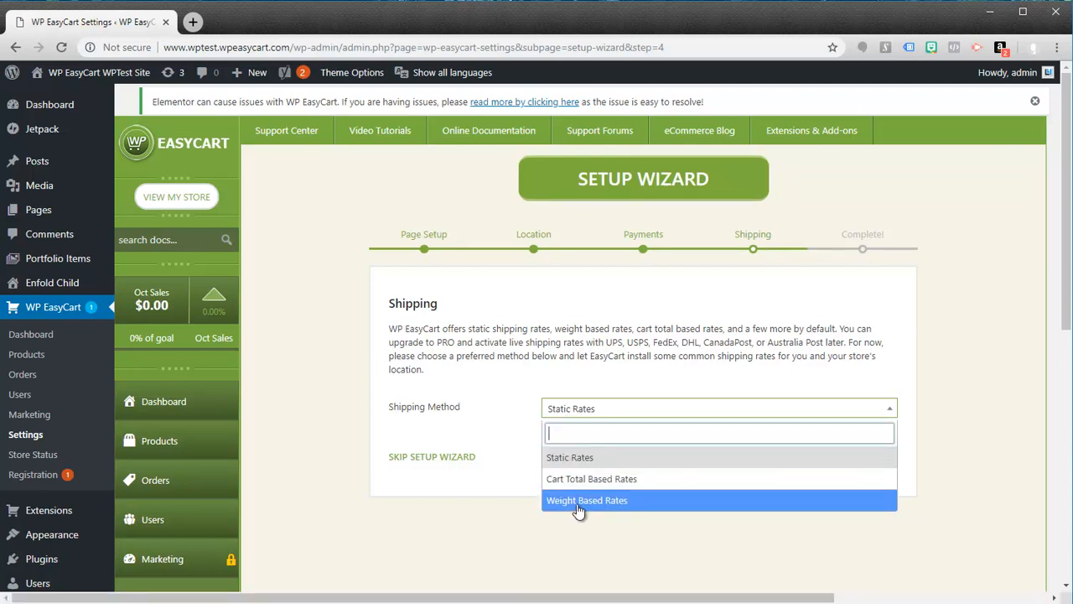
left_click(559, 390)
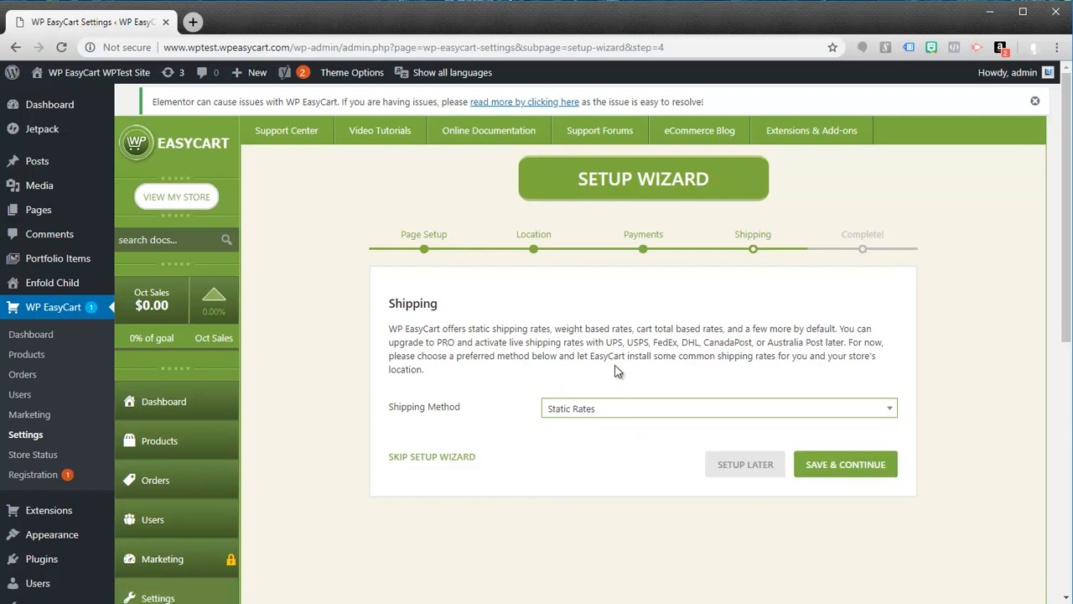
left_click_drag(607, 342, 822, 343)
left_click(579, 411)
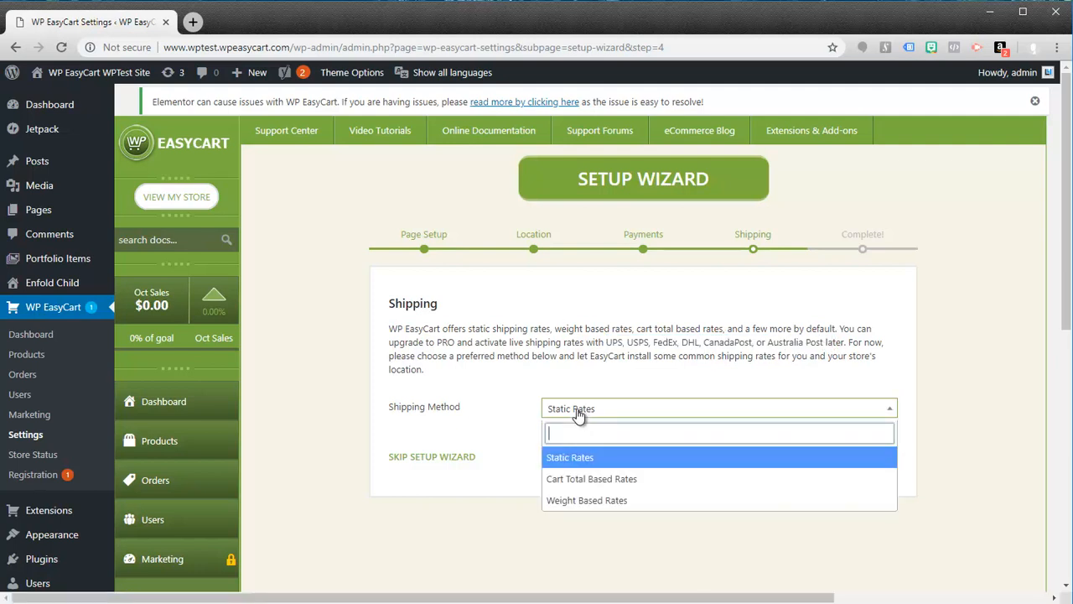
left_click(573, 461)
left_click(841, 472)
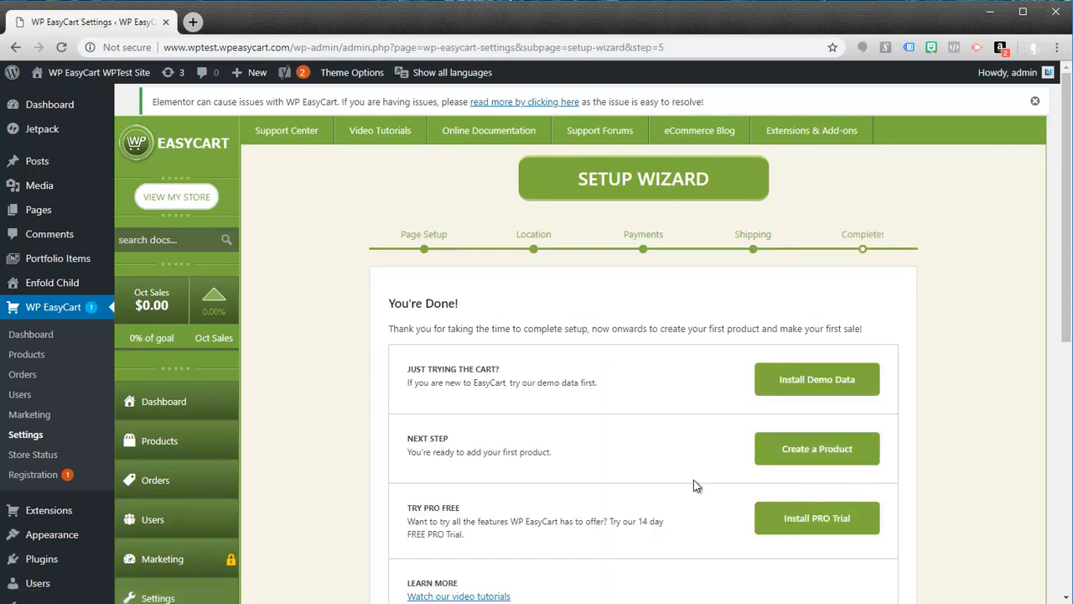
Step: Install the WP EasyCart demo data and open the new store page
scroll(689, 442, "down", 1)
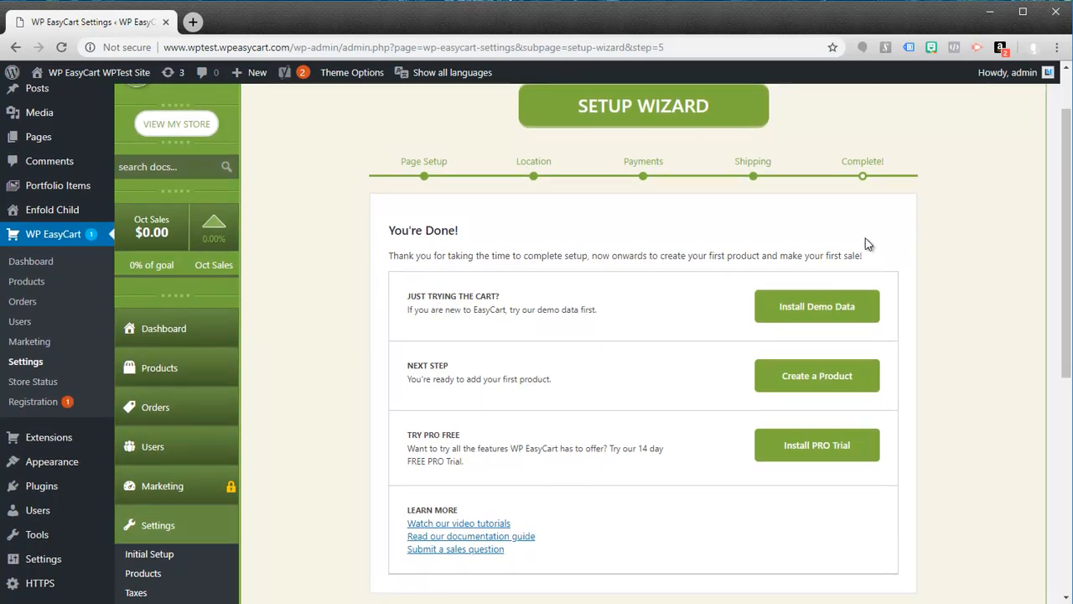
left_click(830, 317)
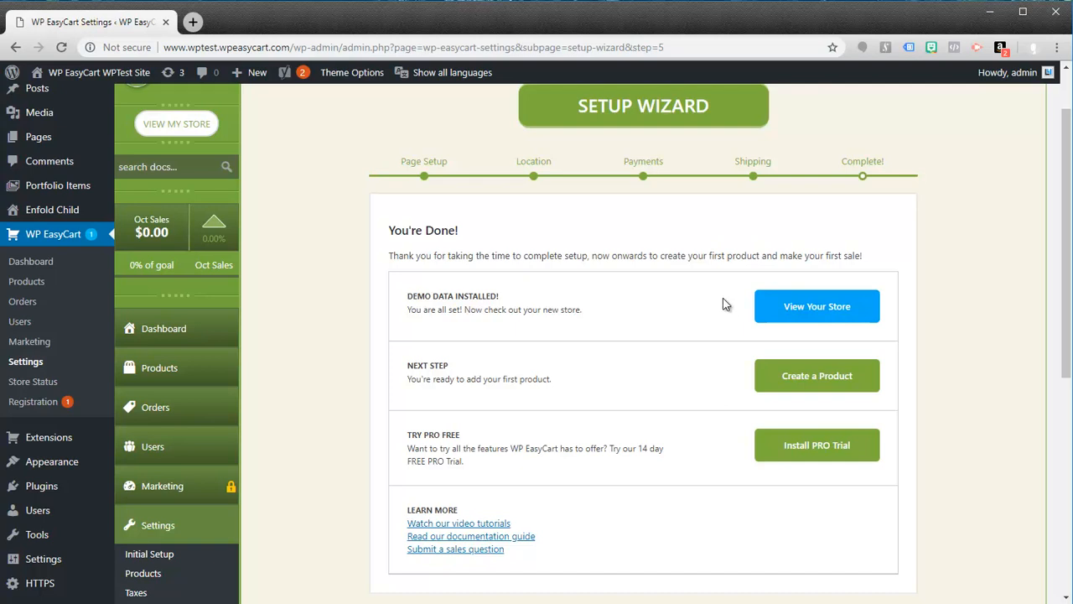
left_click(818, 311)
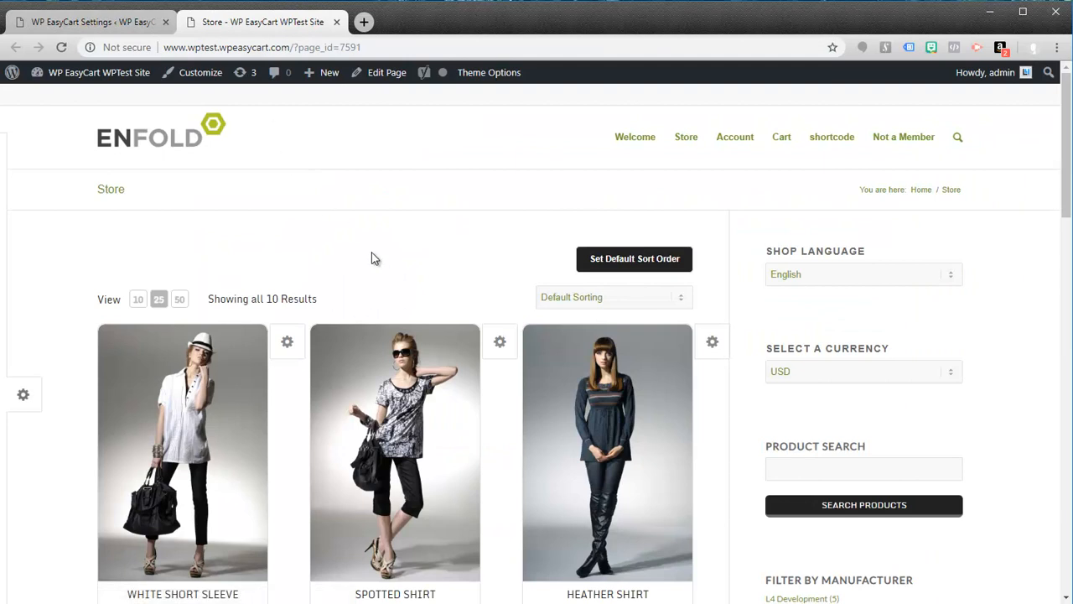
Step: Look through the demo products listed on the store page
scroll(488, 313, "down", 3)
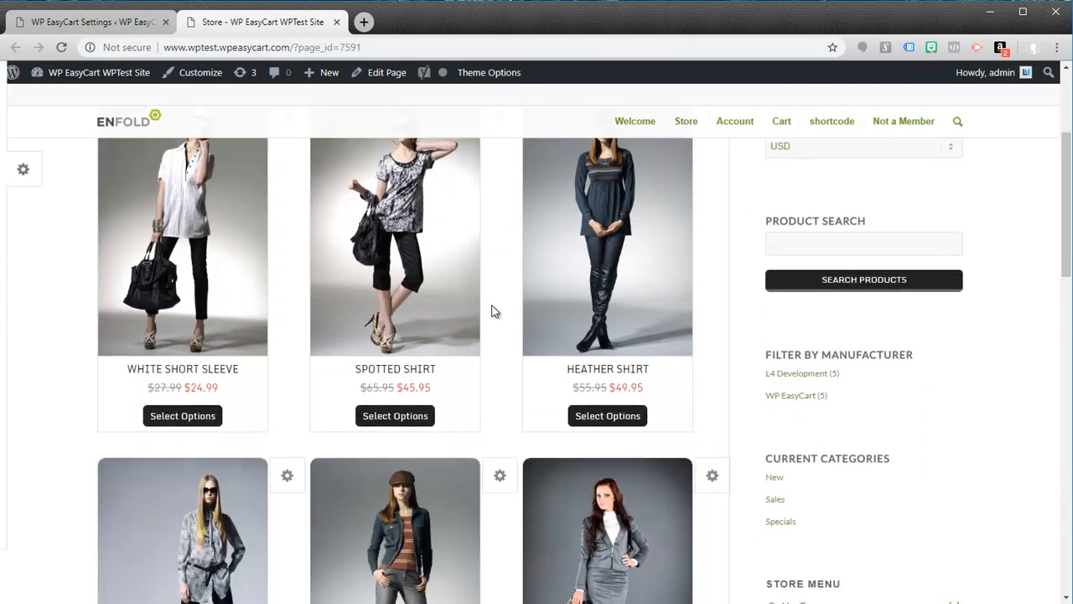
scroll(352, 253, "down", 6)
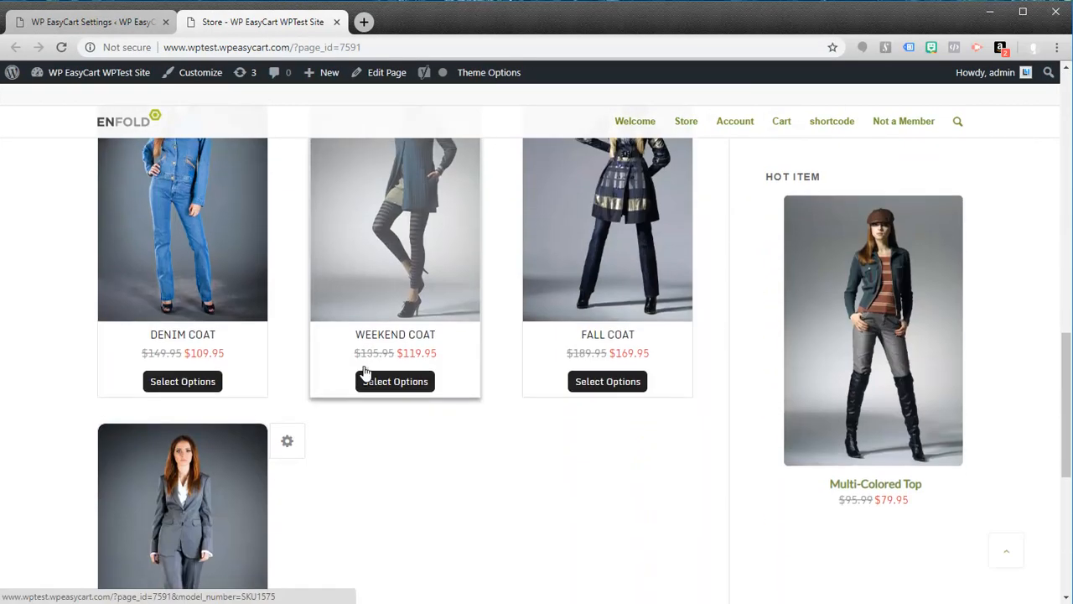
scroll(332, 467, "down", 3)
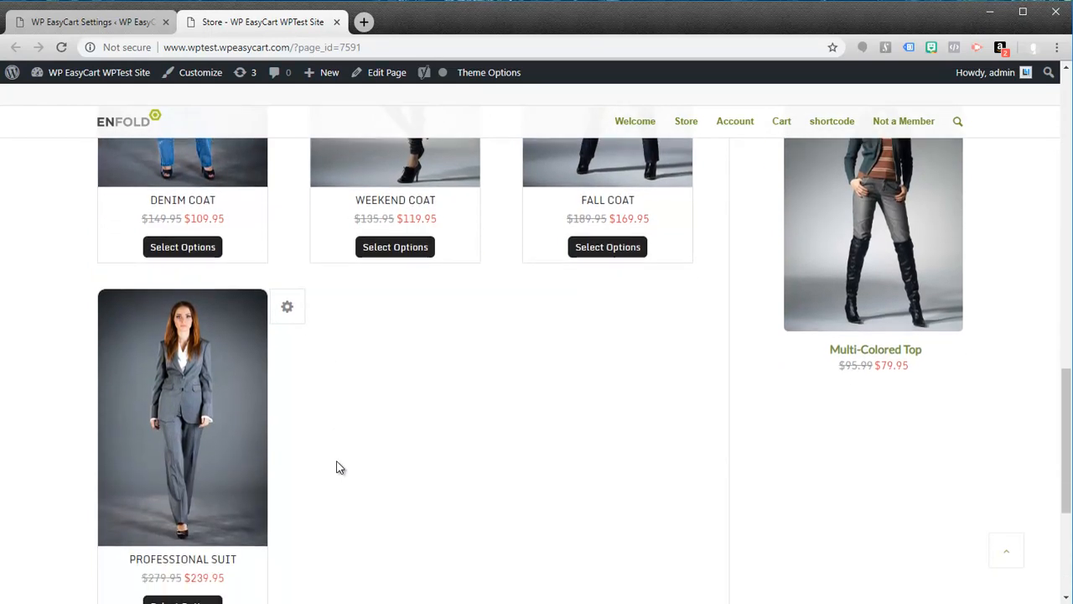
scroll(339, 467, "up", 10)
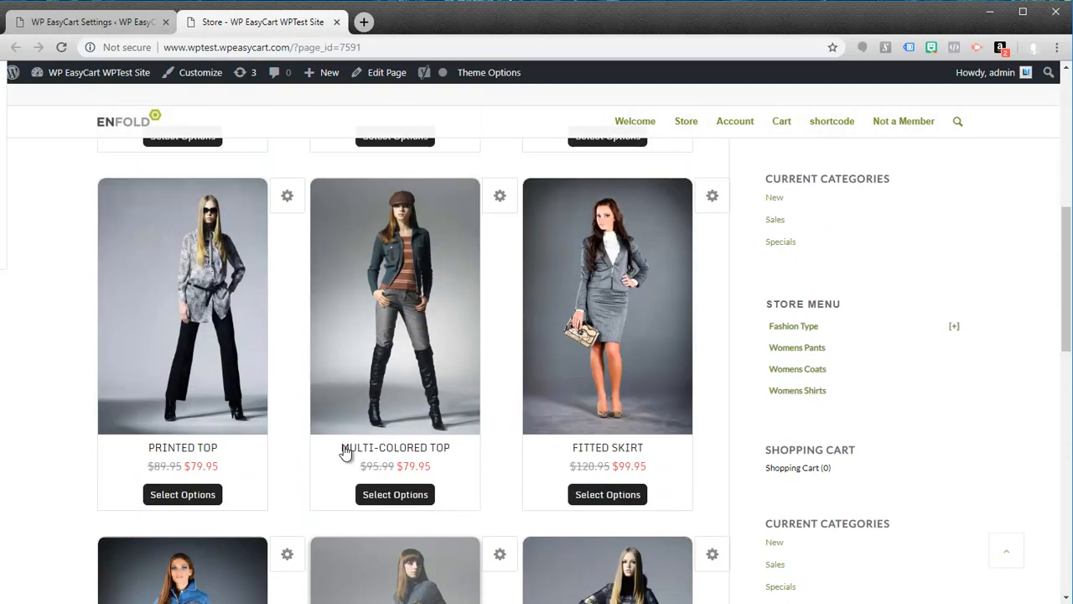
scroll(349, 446, "up", 4)
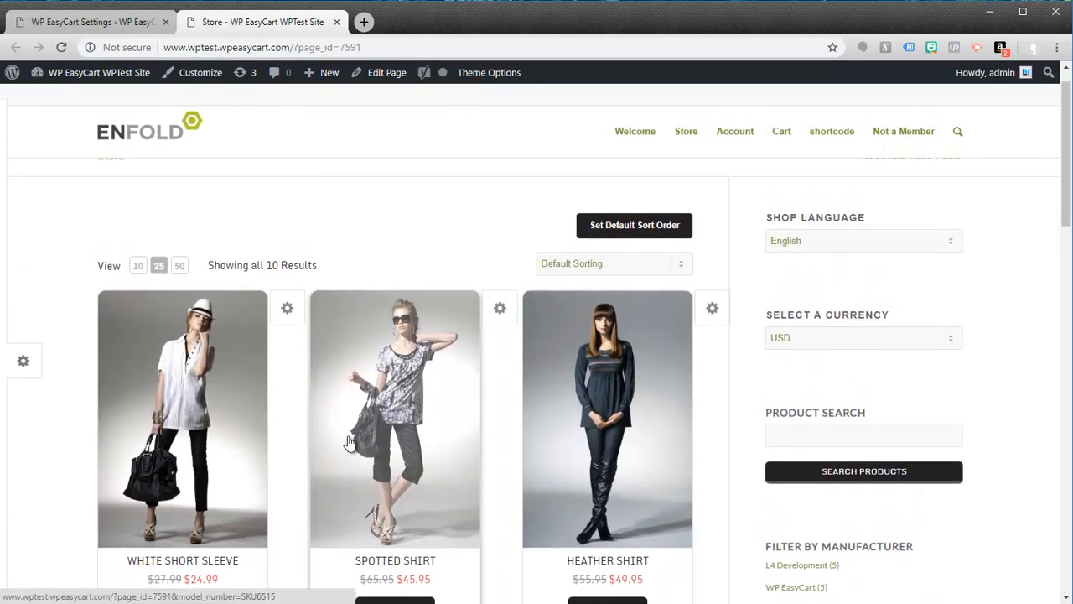
scroll(349, 443, "up", 1)
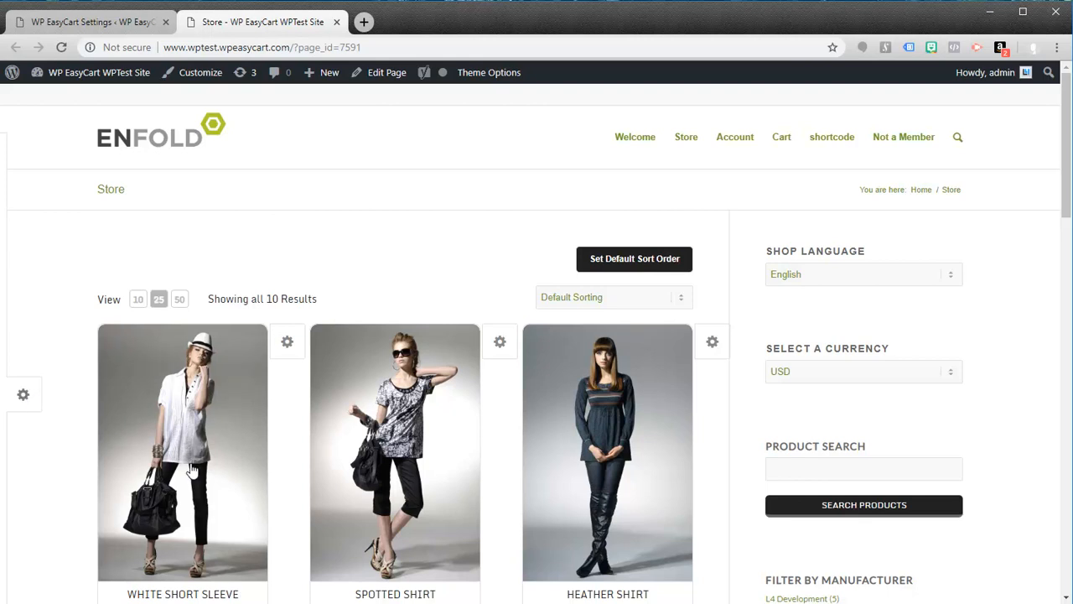
Step: Open the store page's product display options
left_click(32, 399)
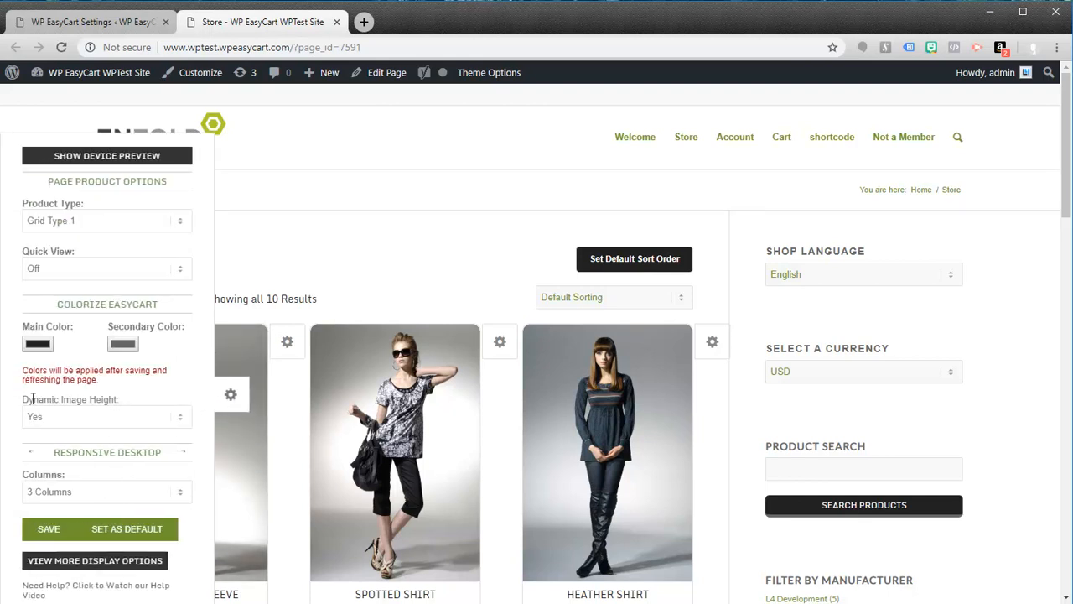
left_click(230, 394)
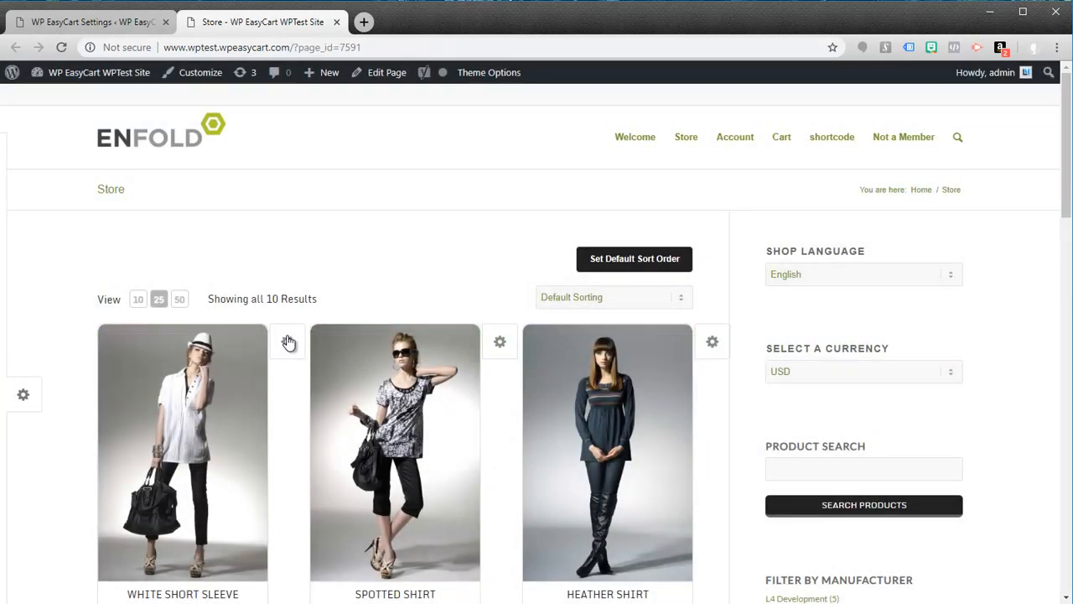
left_click(24, 395)
Step: Set the page's Product Type to Grid Type 2
scroll(115, 277, "down", 1)
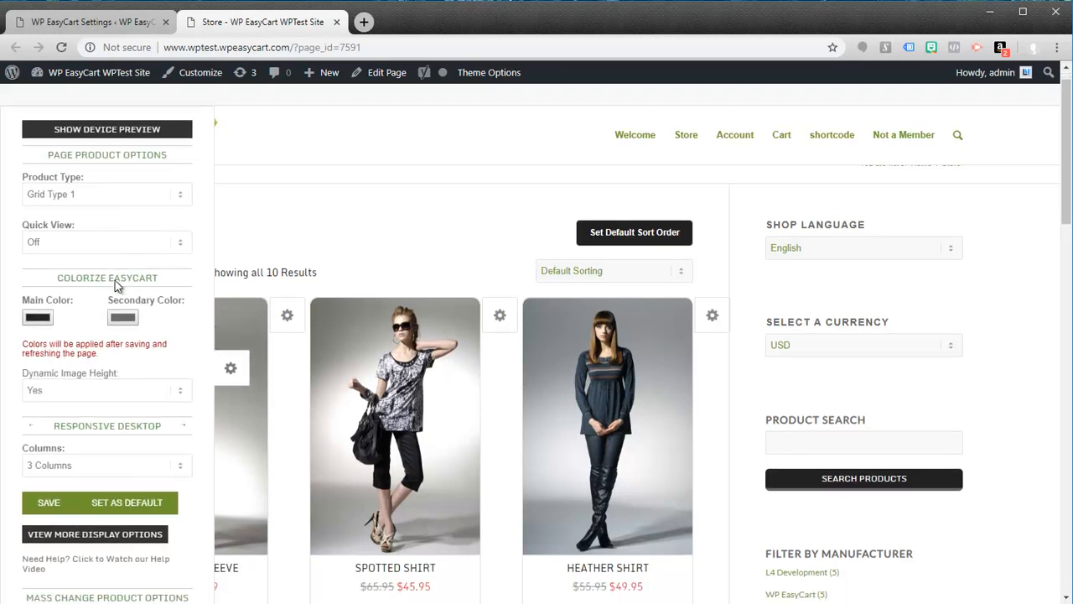
left_click(183, 200)
left_click(71, 228)
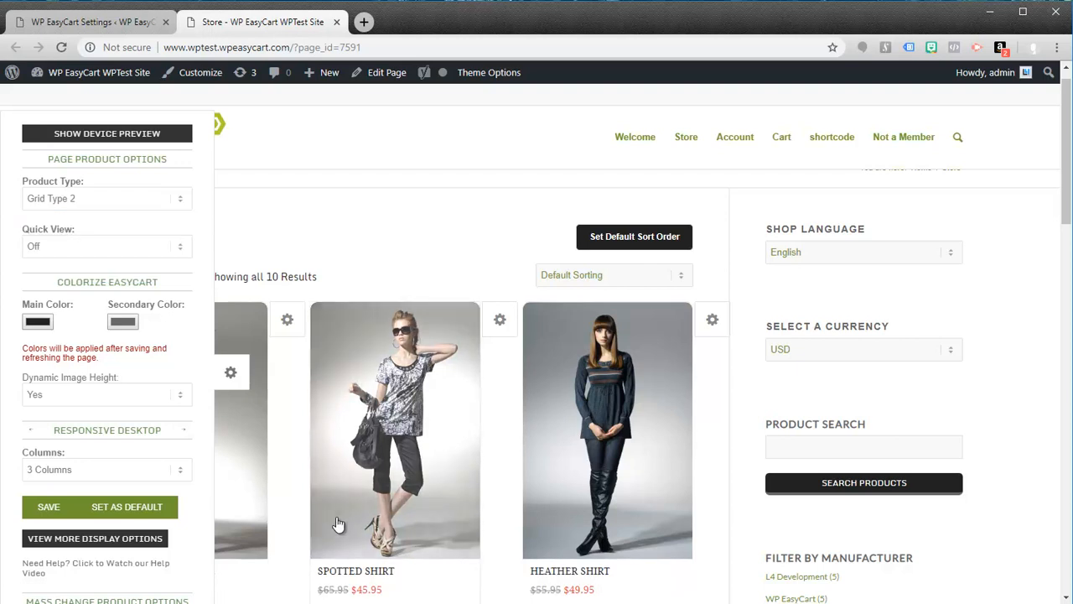
Step: Set the page's Product Type to Grid Type 3
scroll(378, 536, "down", 1)
left_click(181, 113)
left_click(99, 139)
left_click(128, 112)
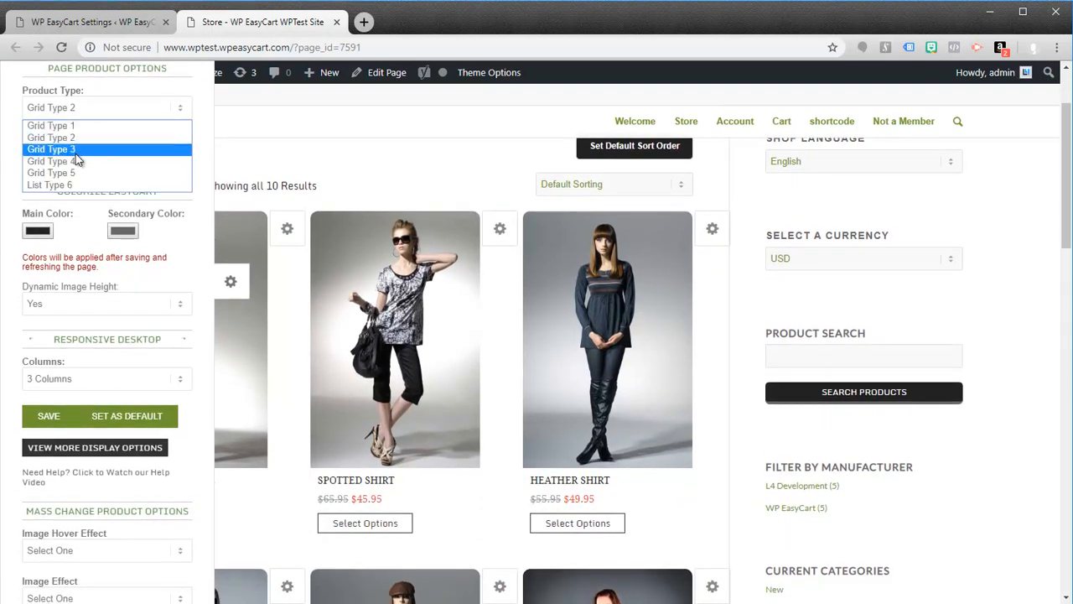
left_click(75, 150)
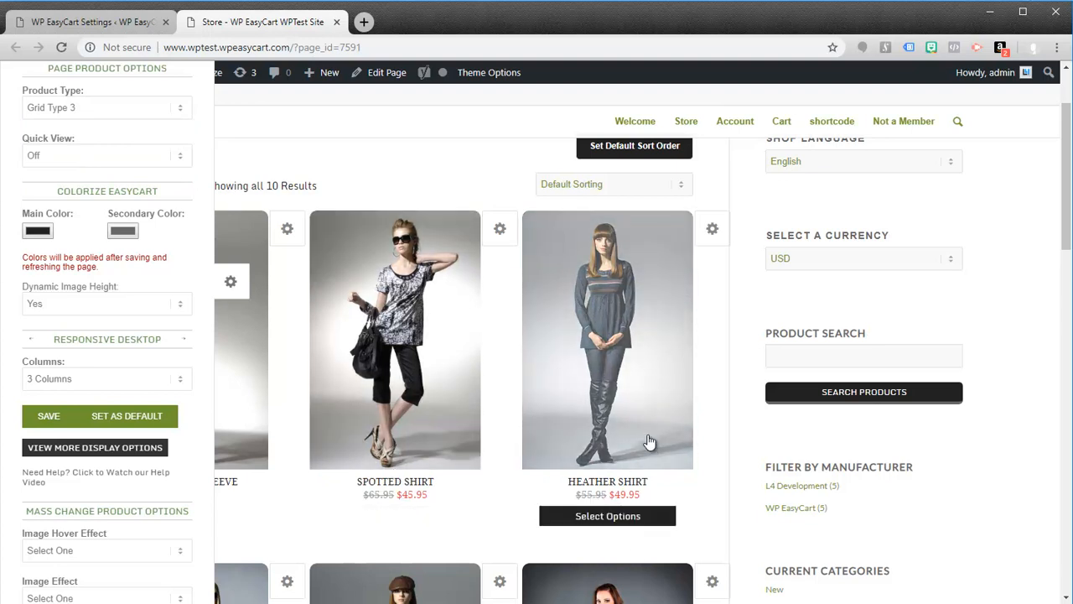
Step: Set the page's Product Type to List Type 6 and its desktop layout to 1 column
left_click(98, 112)
left_click(65, 186)
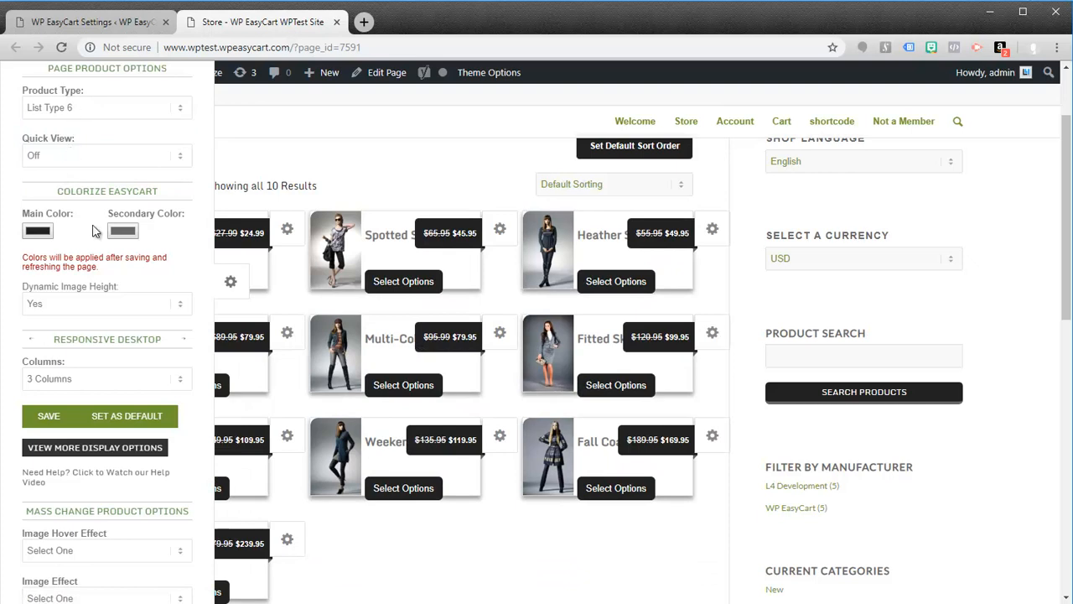
left_click(179, 381)
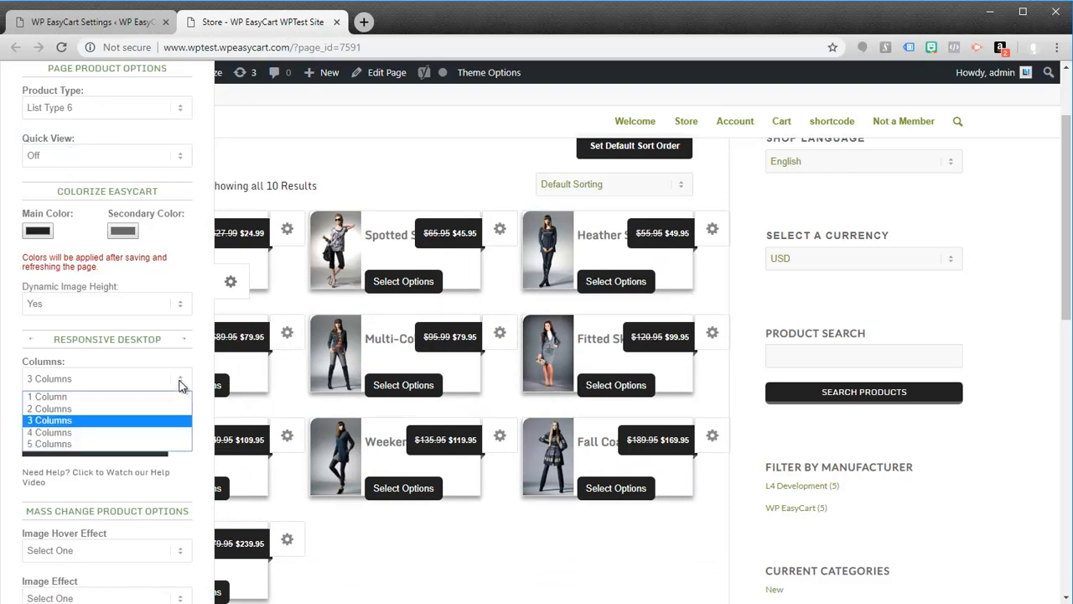
left_click(93, 401)
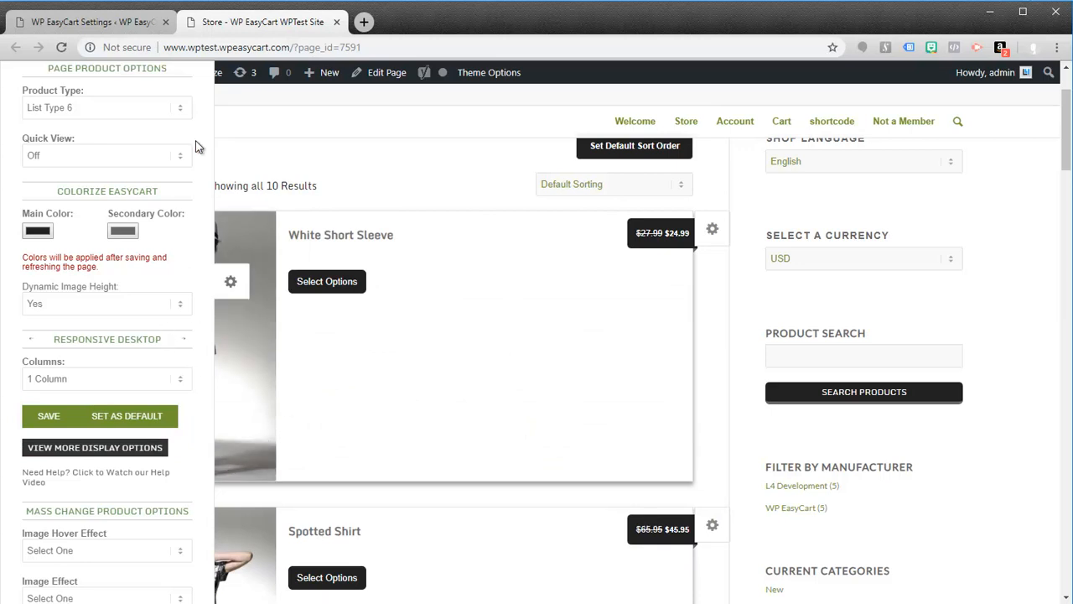
Step: Set the page's Product Type to Grid Type 1 and its desktop layout to 2 columns
left_click(177, 107)
left_click(96, 125)
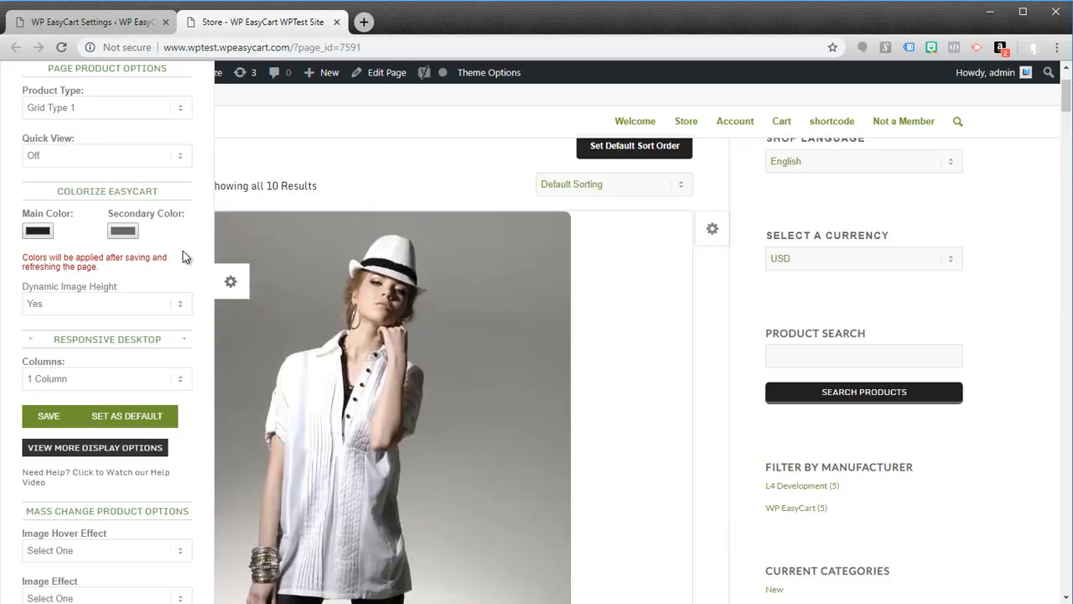
left_click(178, 381)
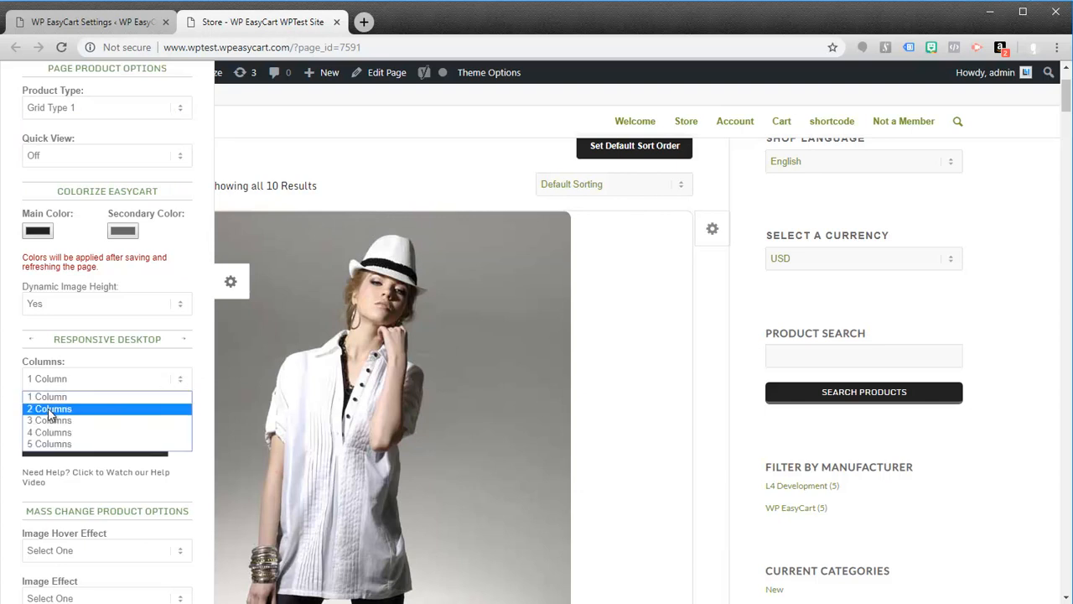
left_click(48, 409)
Step: Try the desktop product layout with 3, 4 and 5 columns in turn
left_click(179, 379)
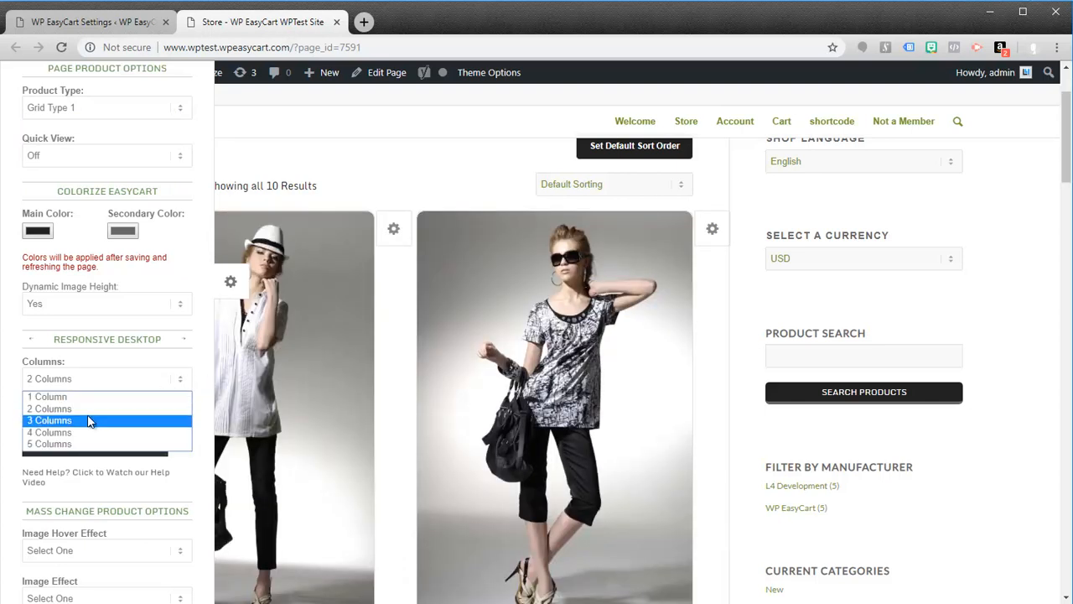
left_click(95, 420)
left_click(183, 383)
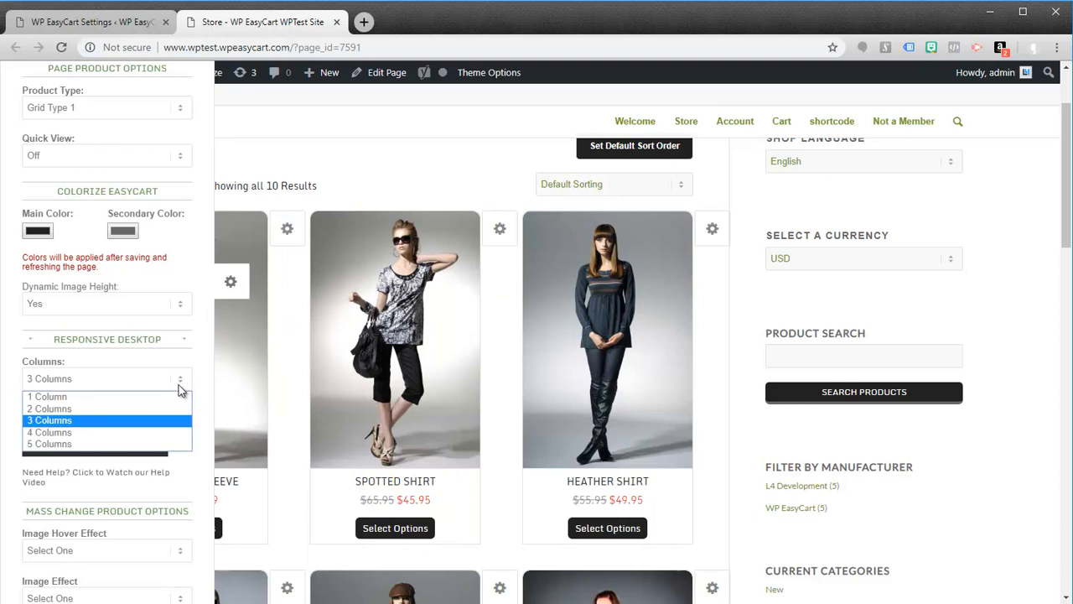
left_click(89, 432)
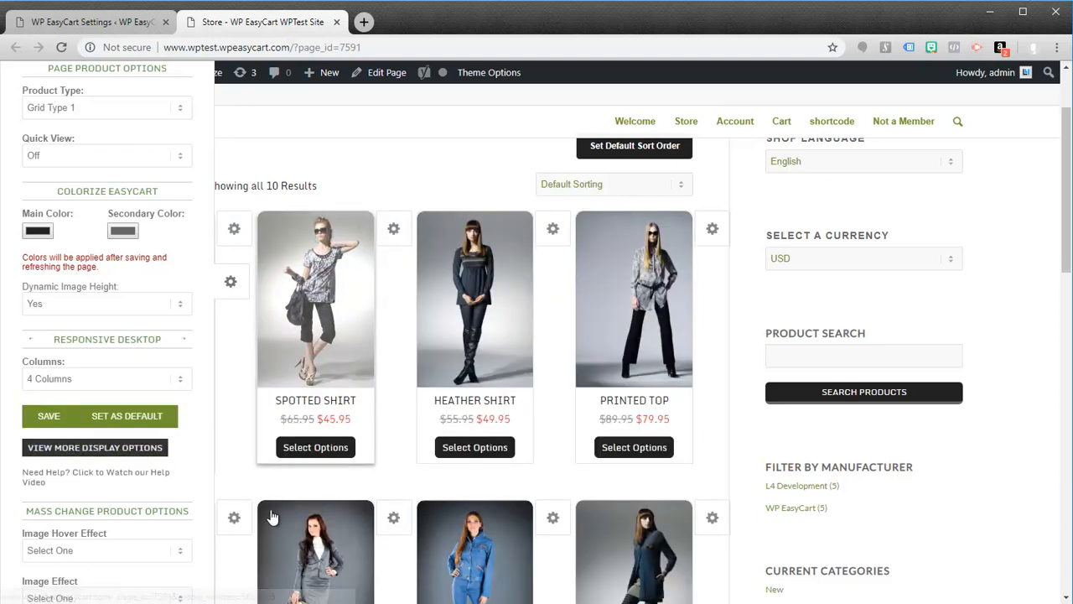
left_click(180, 380)
left_click(101, 434)
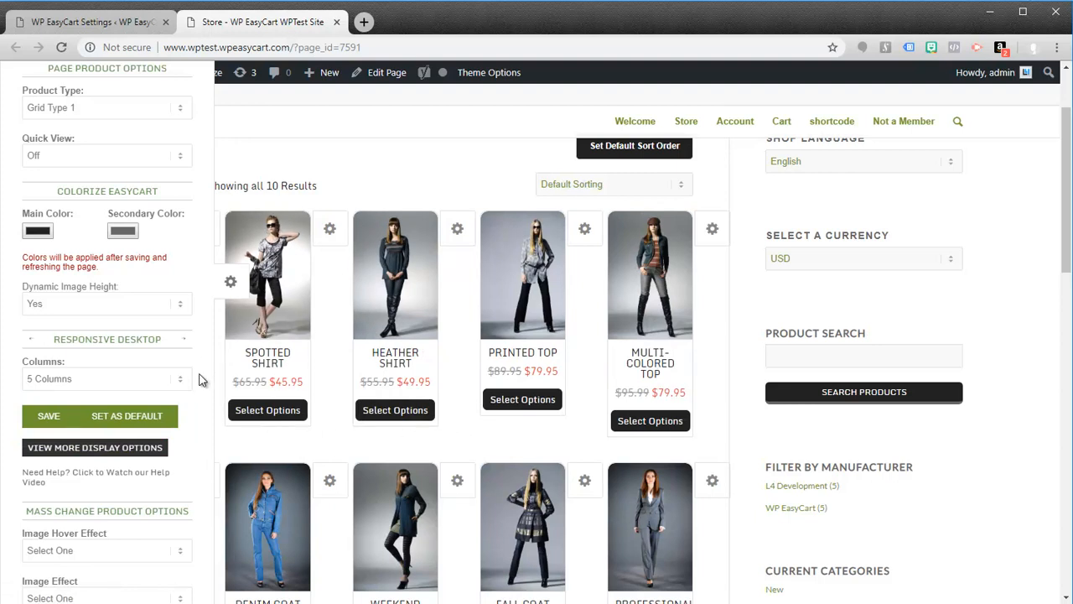
Step: Set the desktop product layout to 3 columns and save the page's display options
left_click(181, 382)
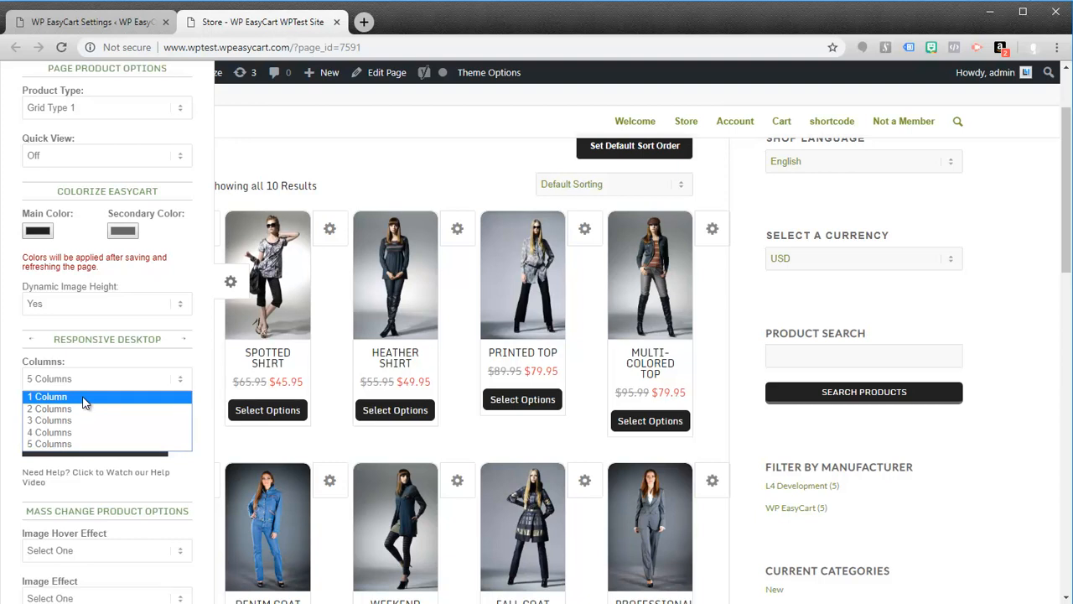
left_click(63, 421)
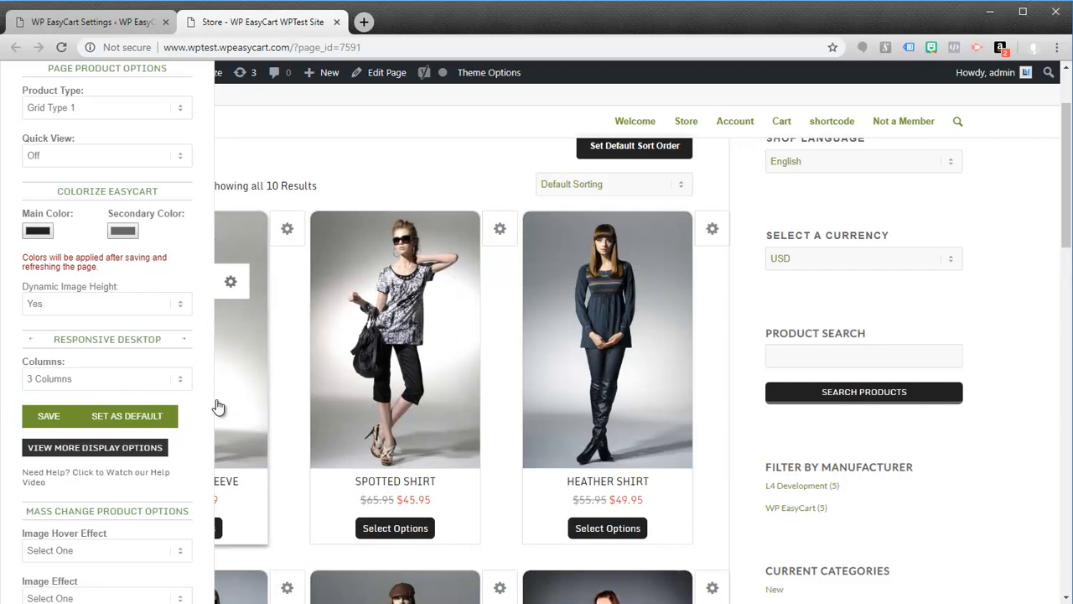
scroll(209, 427, "down", 1)
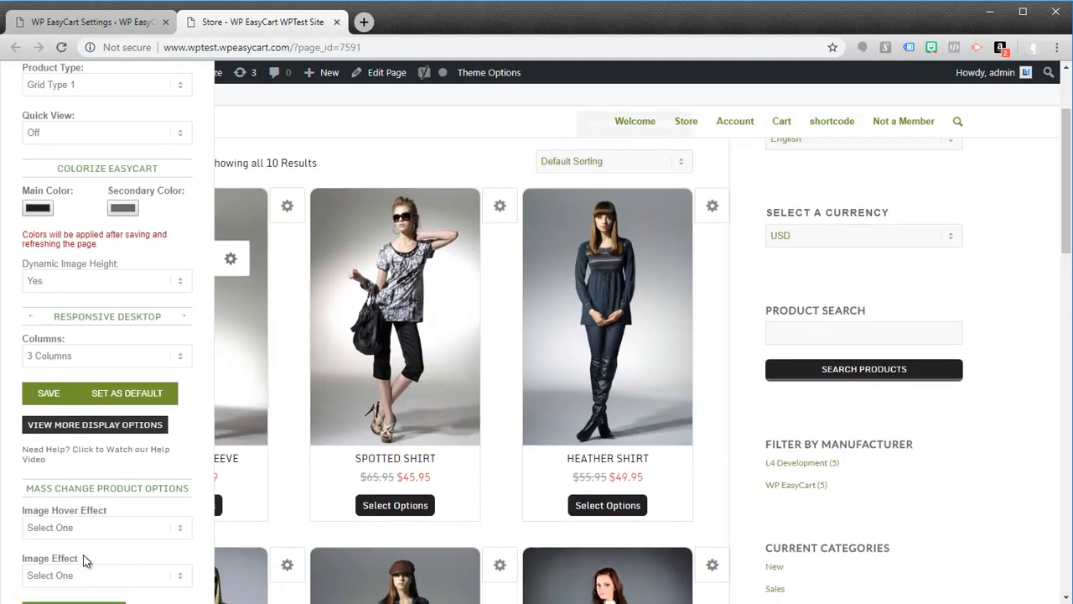
left_click(232, 261)
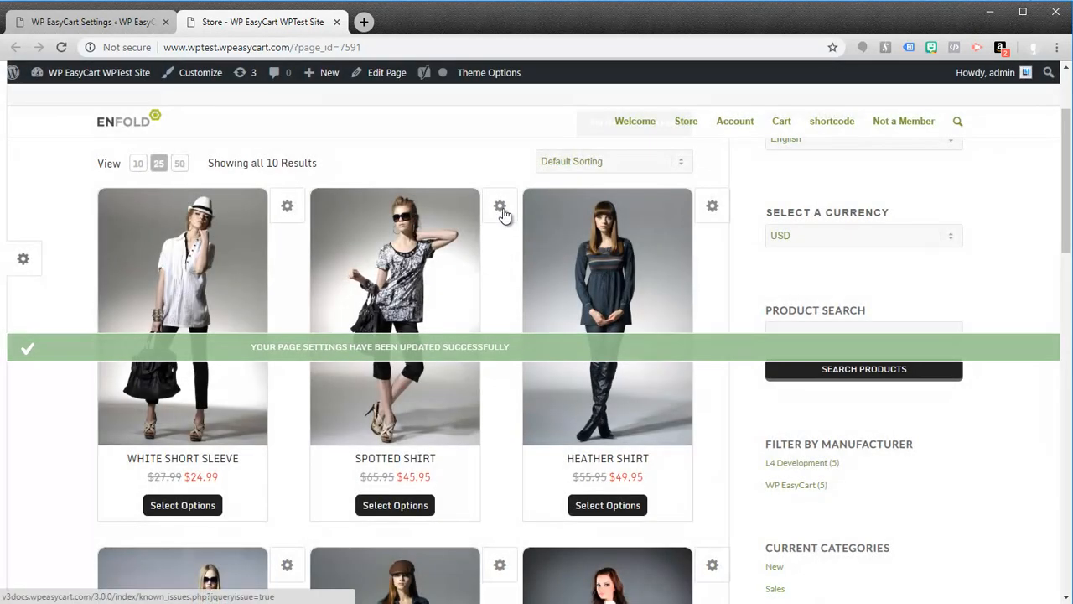
Step: Give the Spotted Shirt product a Diagonal Tag with the text SALE
left_click(500, 207)
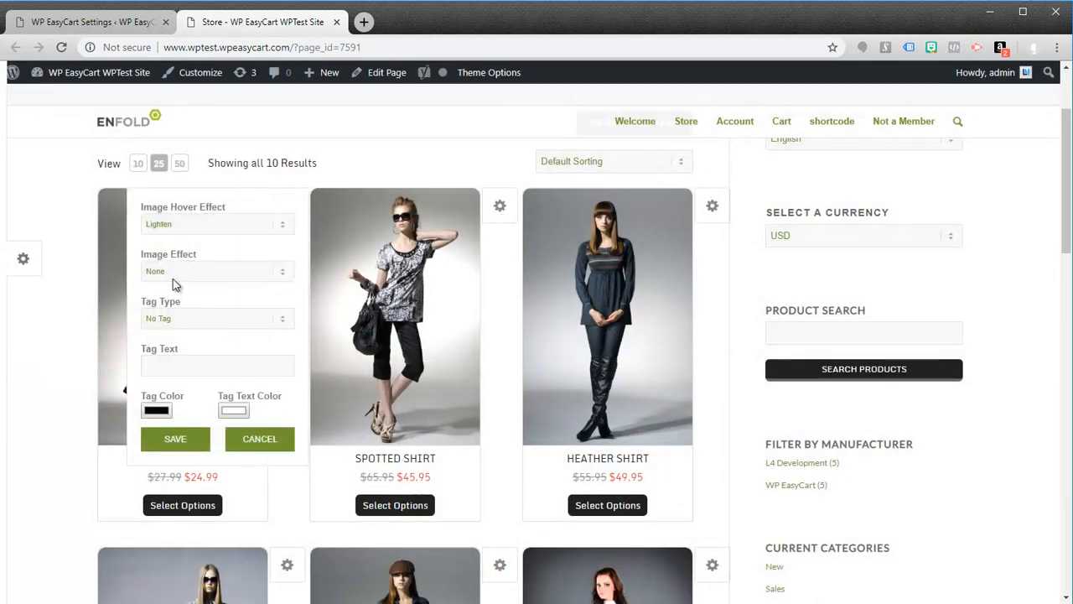
left_click(178, 319)
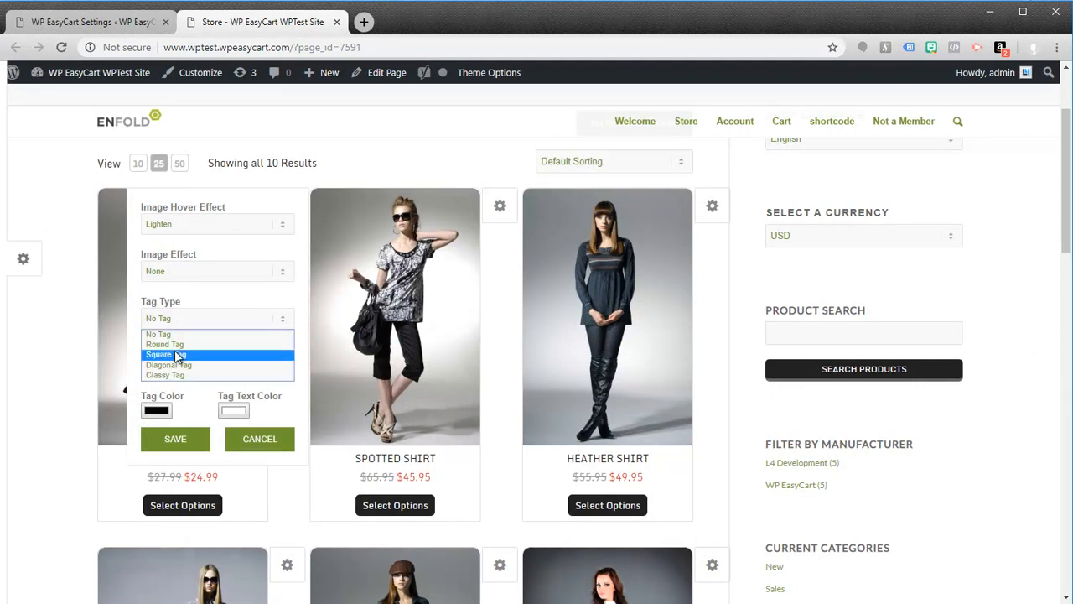
left_click(174, 366)
left_click(191, 371)
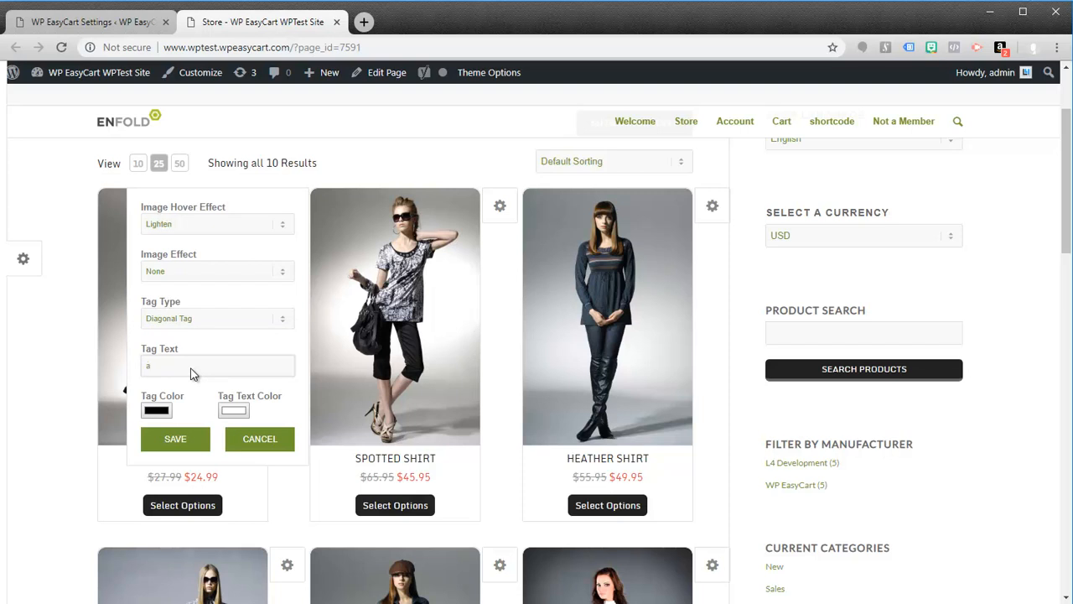
type("ALE")
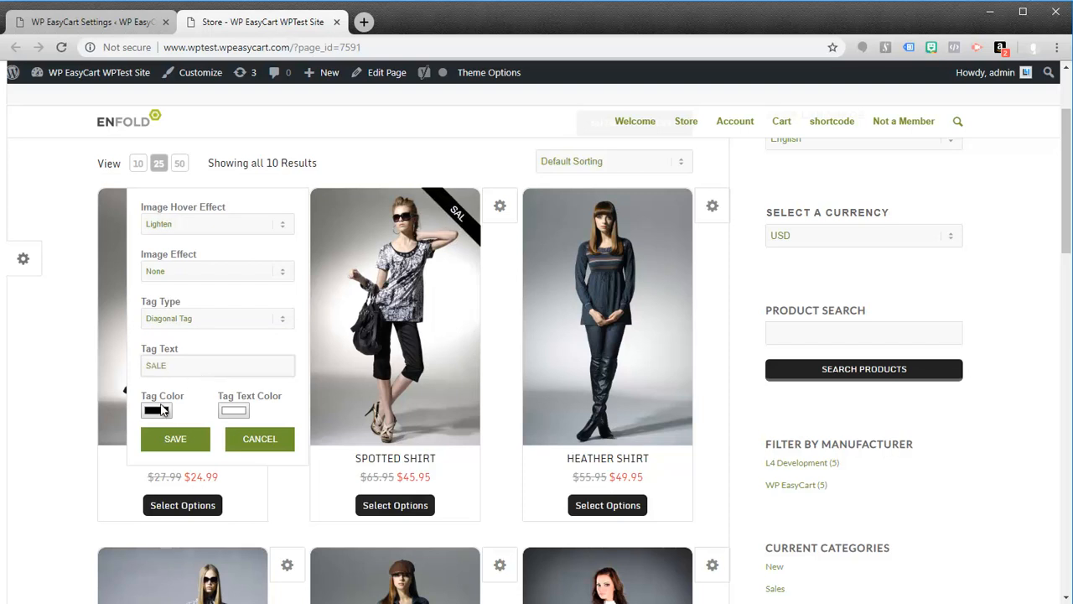
Step: Try to change the Spotted Shirt's tag color to red
left_click(155, 414)
left_click_drag(189, 90, 168, 26)
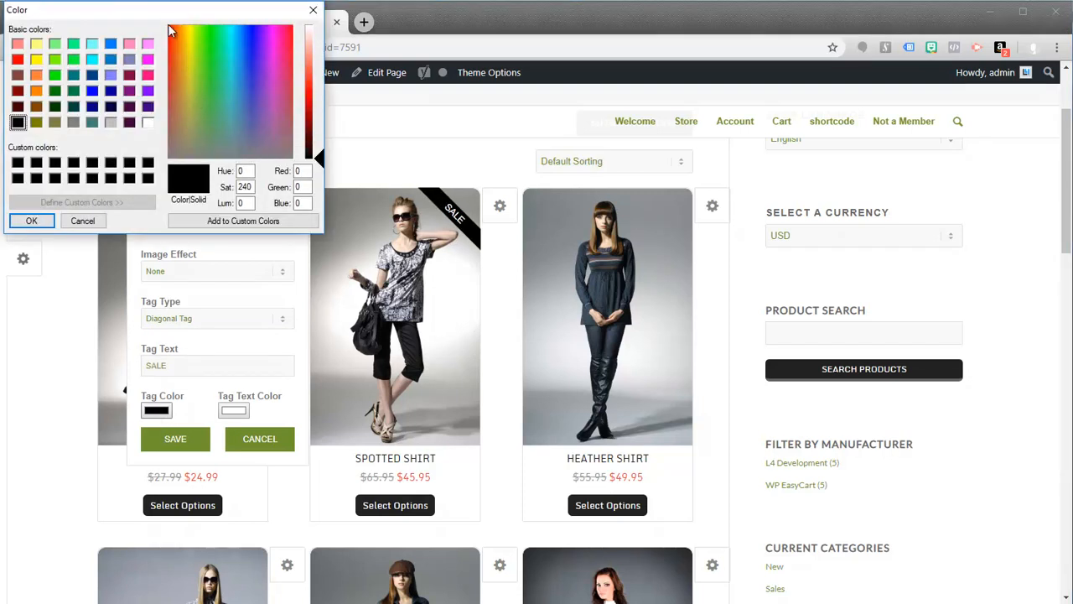
left_click(32, 222)
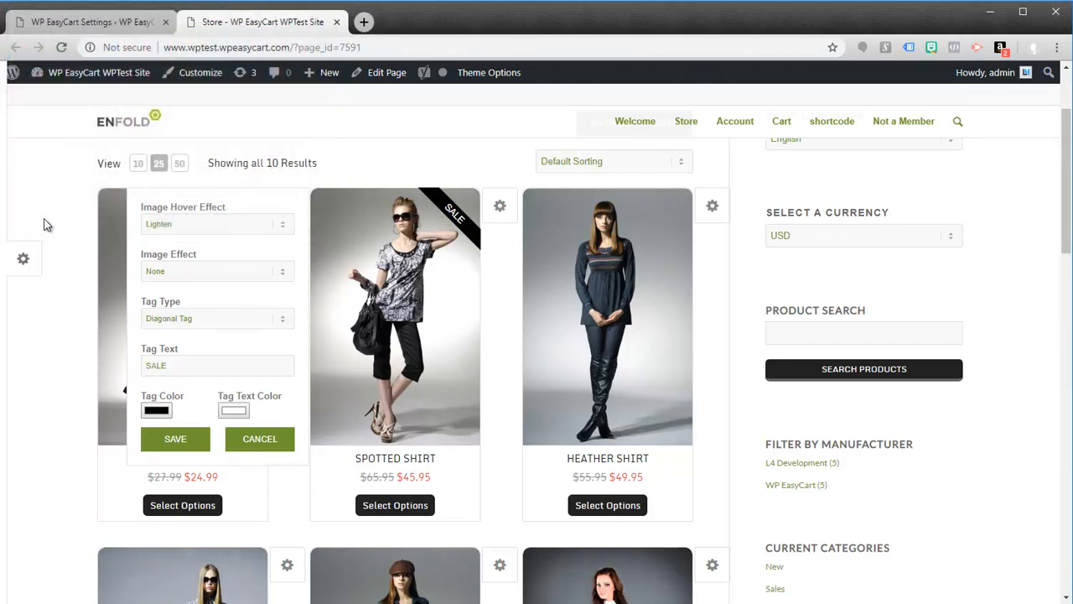
Step: Set the Spotted Shirt's tag color to red (RGB 255, 13, 19) and save the product settings
left_click(156, 410)
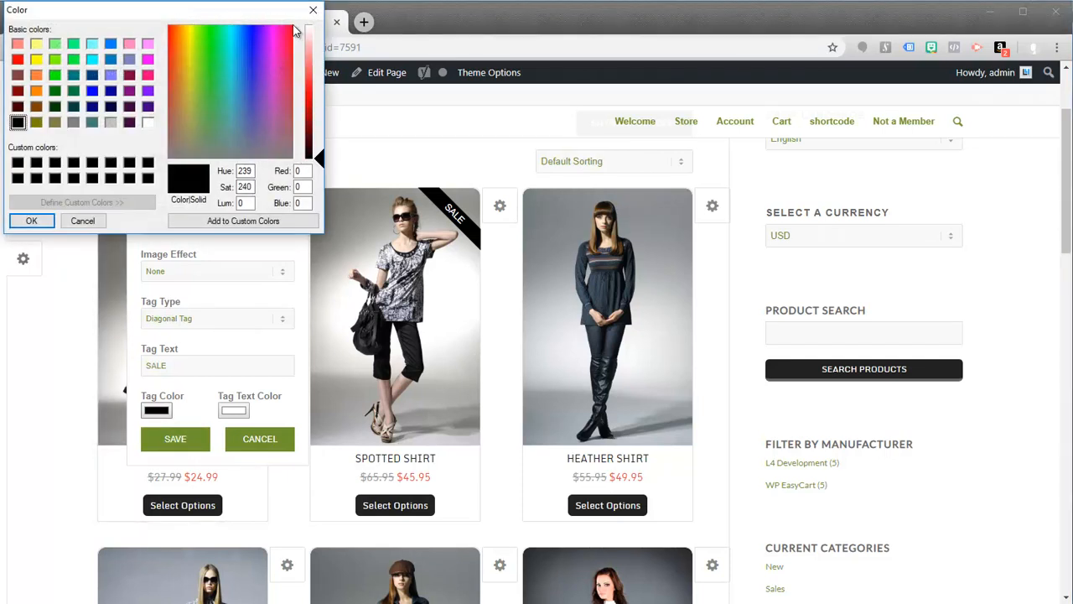
left_click(306, 88)
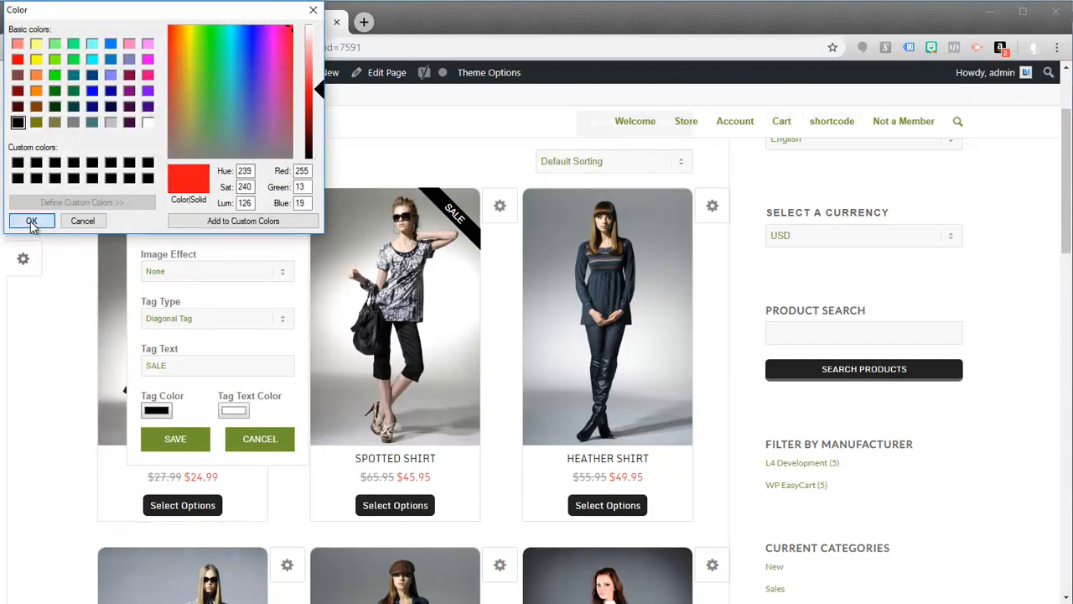
left_click(31, 220)
left_click(175, 438)
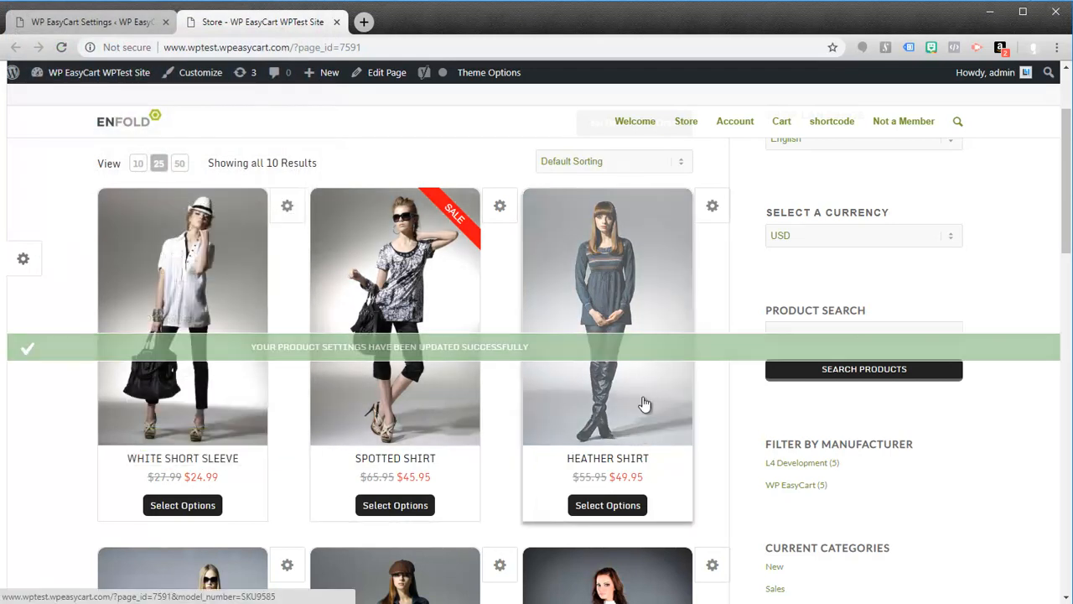
Step: Move Spotted Shirt above White Short Sleeve in the store's default sort order and save the changes
scroll(642, 394, "down", 3)
scroll(659, 430, "up", 5)
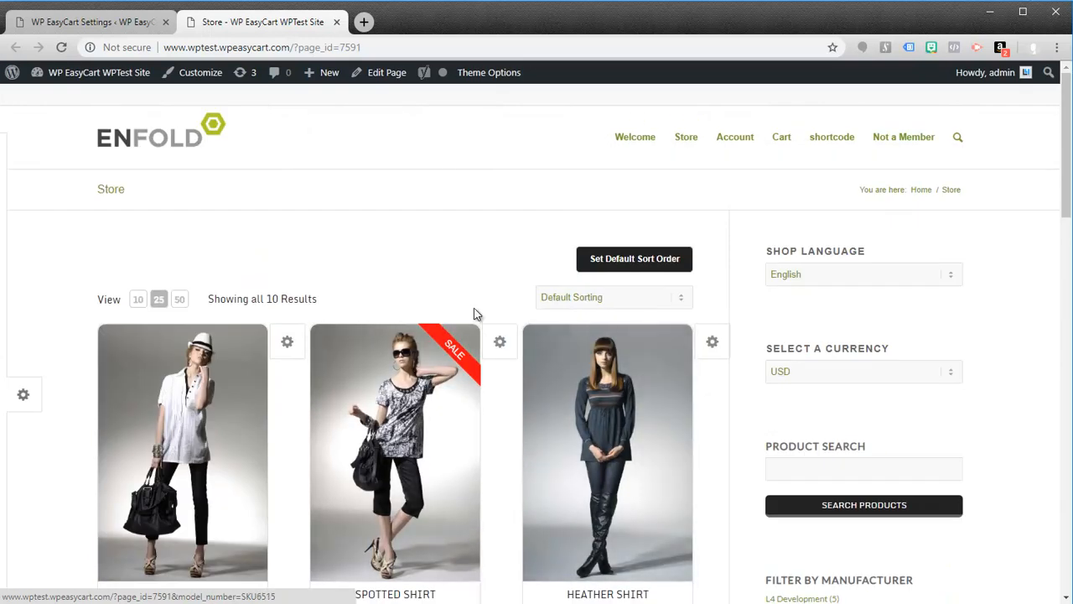
left_click(660, 261)
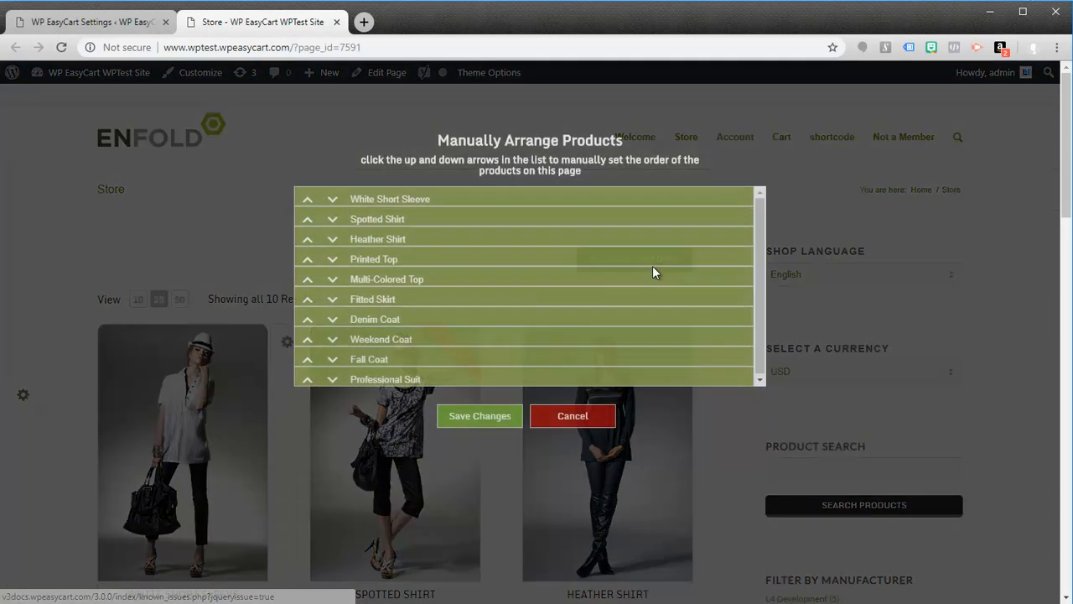
left_click(307, 220)
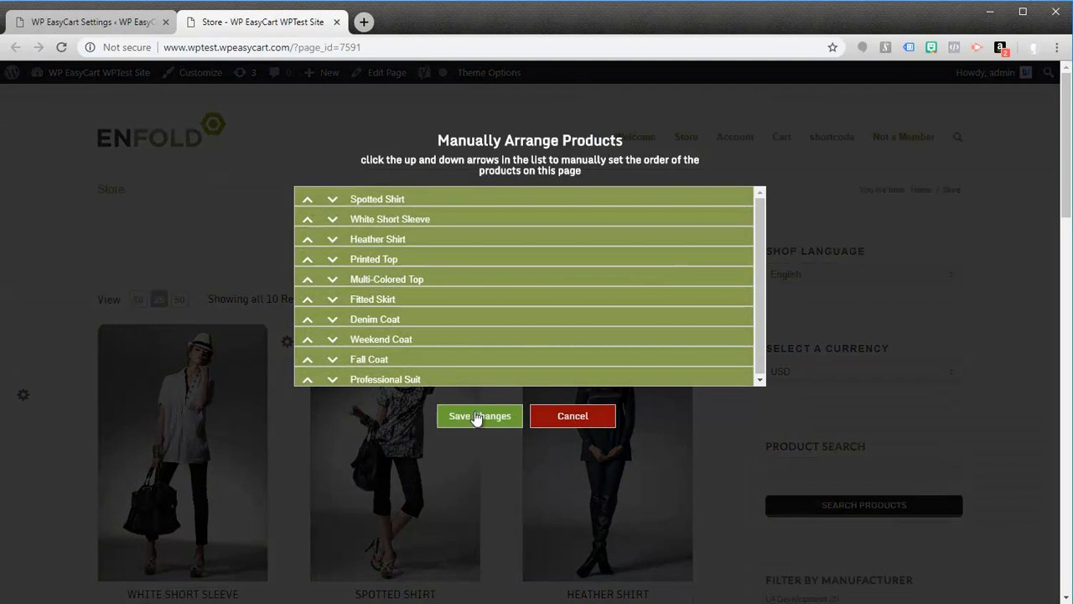
left_click(482, 416)
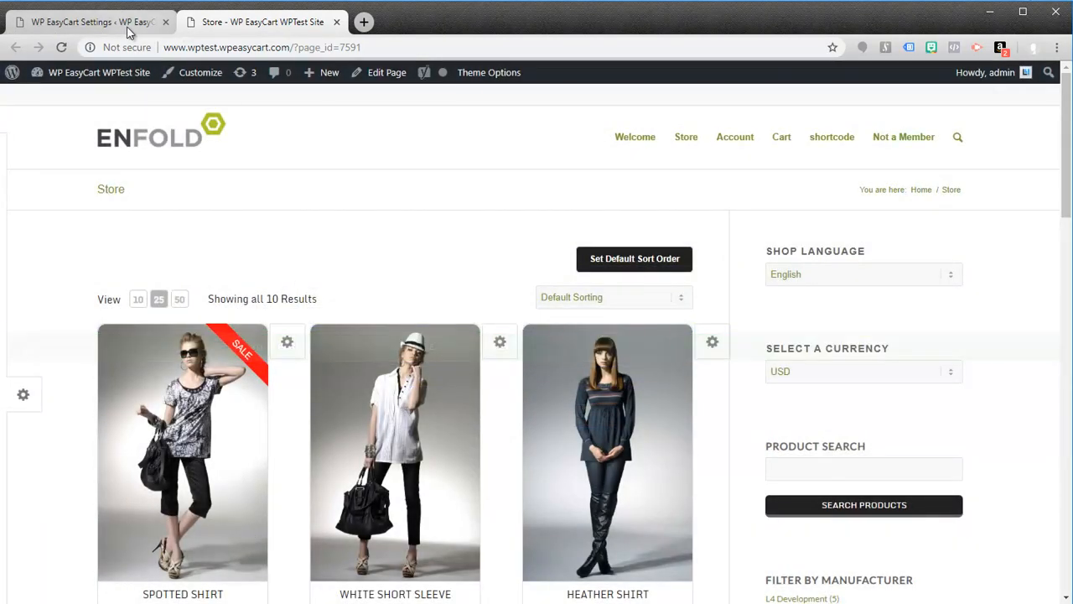
Step: Go back to the WP EasyCart setup wizard and open its Create a Product form
left_click(101, 25)
left_click(223, 26)
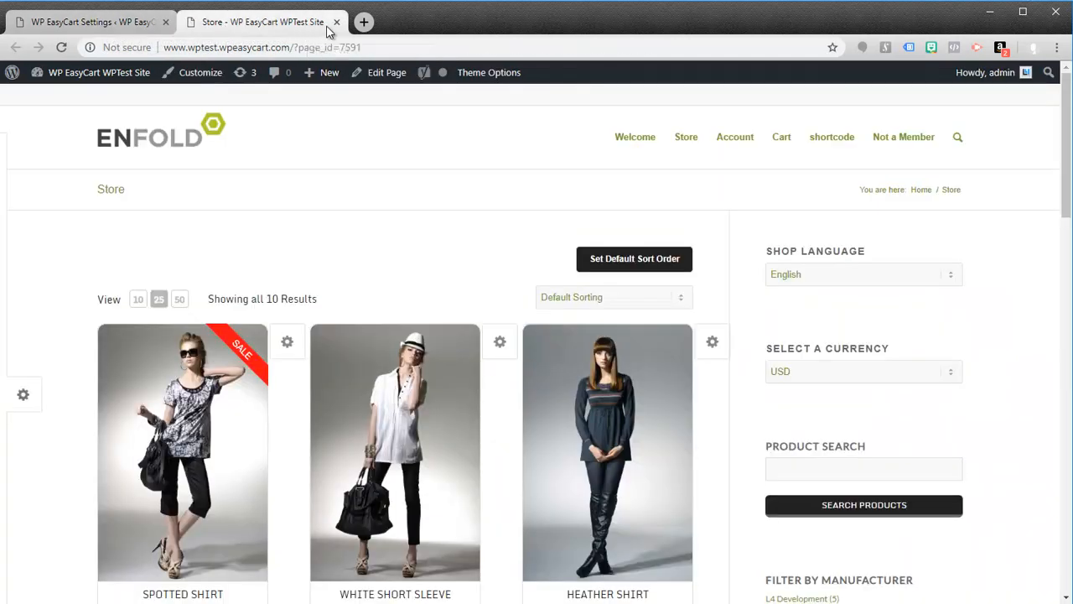
left_click(69, 25)
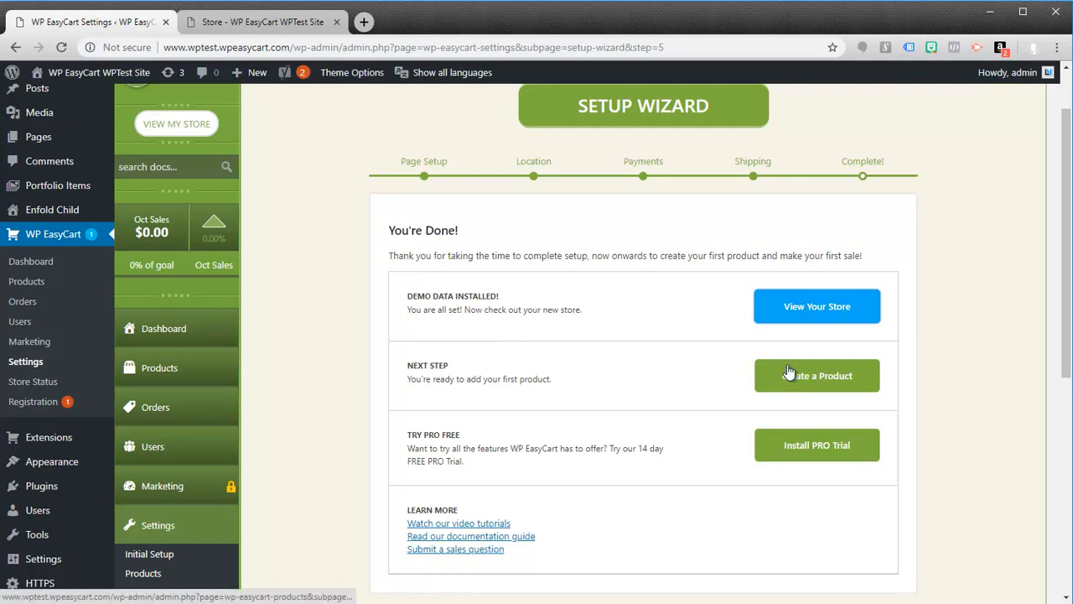
left_click(833, 378)
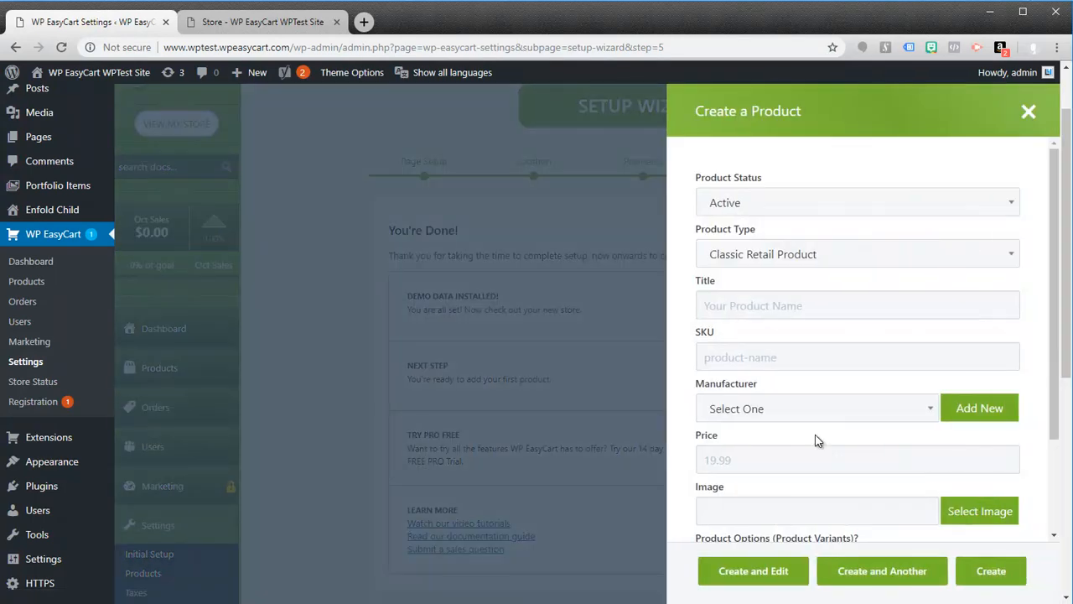
Step: Look through the Product Type choices for a new product, then close the form without creating anything
left_click_drag(1053, 247, 1037, 144)
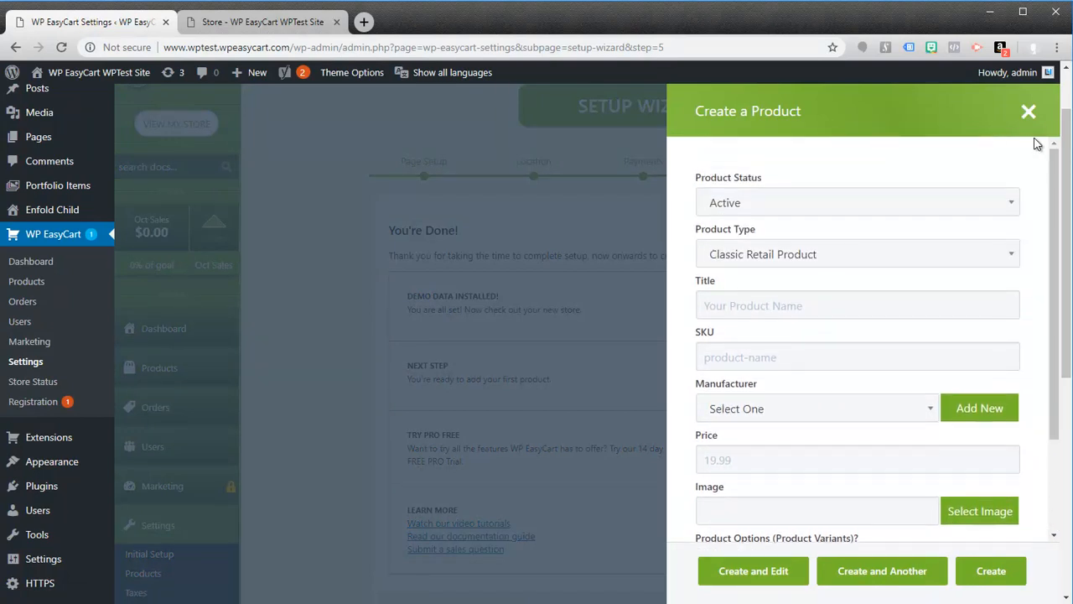
left_click(1012, 259)
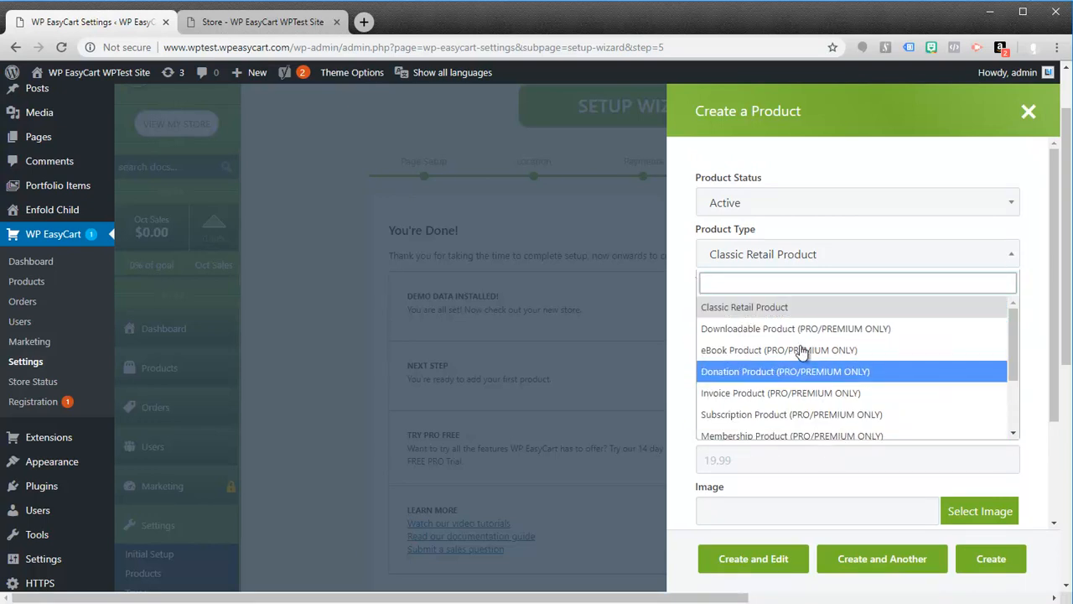
left_click_drag(1012, 370, 1014, 425)
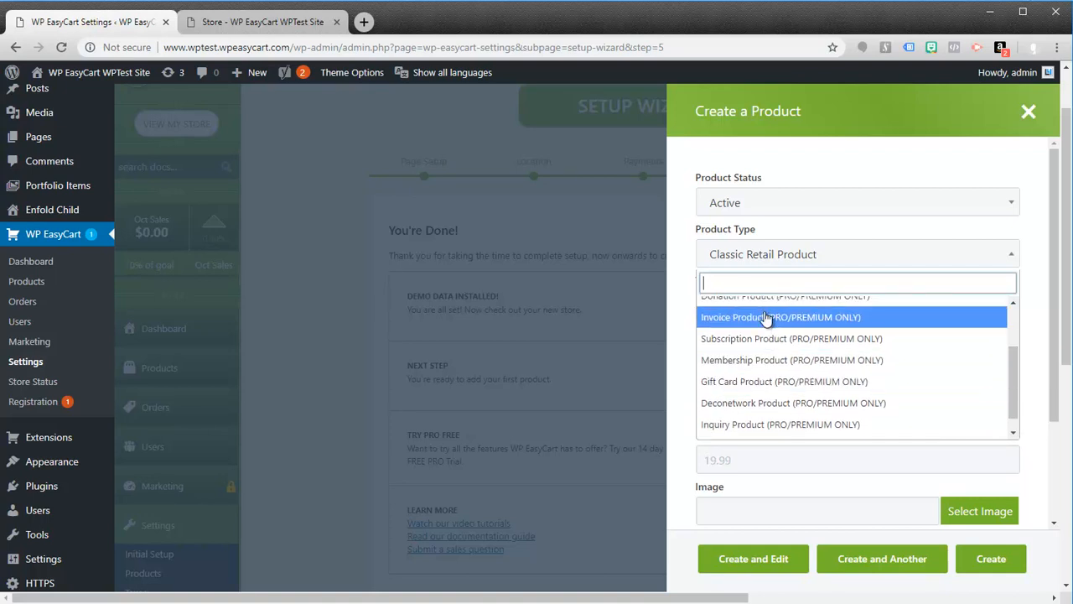
scroll(775, 337, "up", 3)
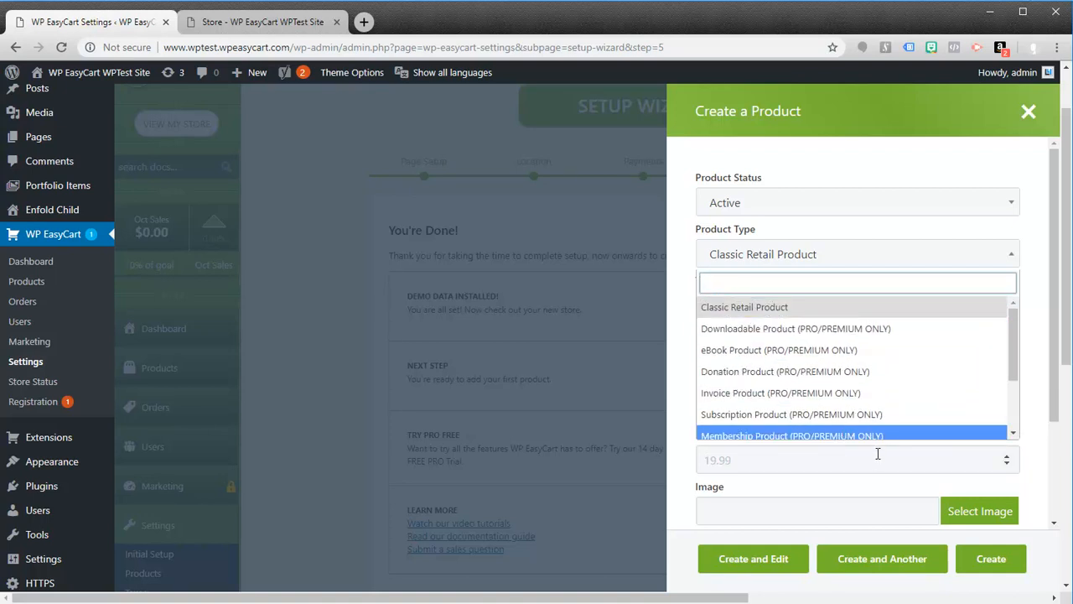
scroll(830, 402, "down", 3)
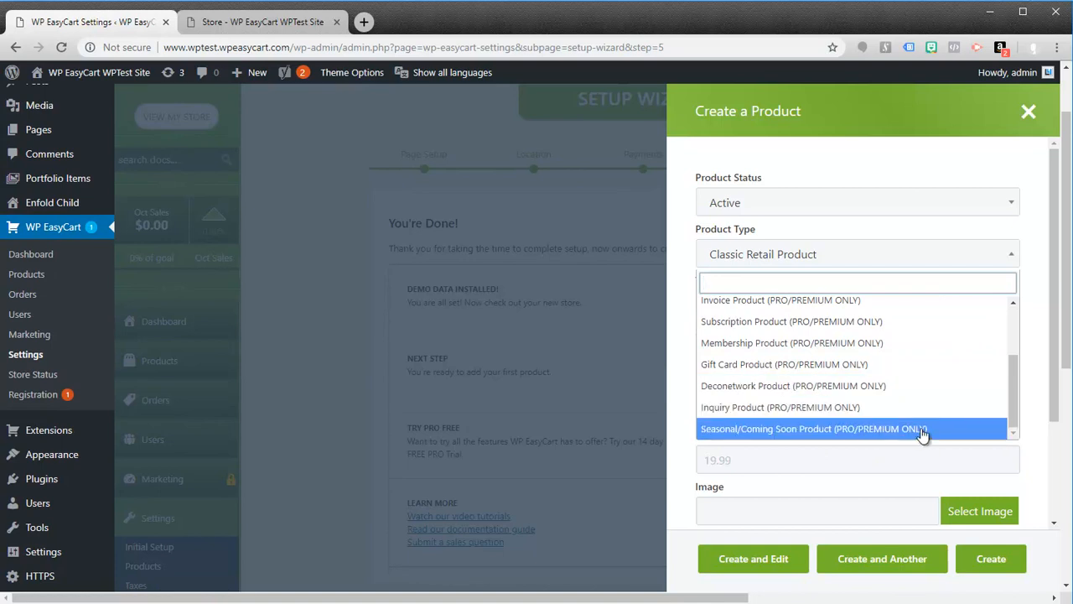
left_click_drag(1016, 416, 1017, 361)
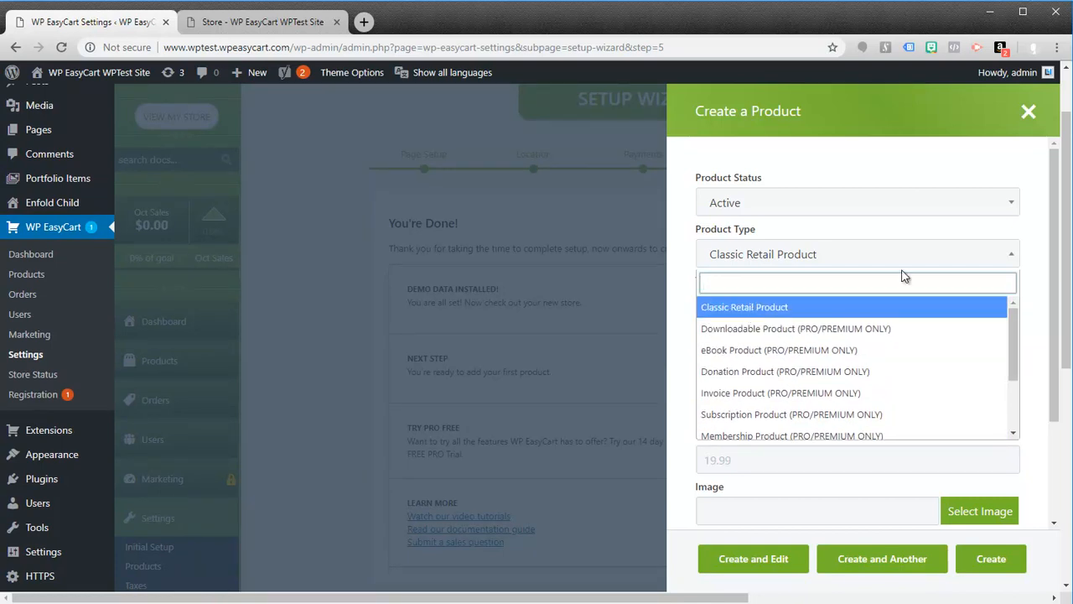
left_click(1028, 114)
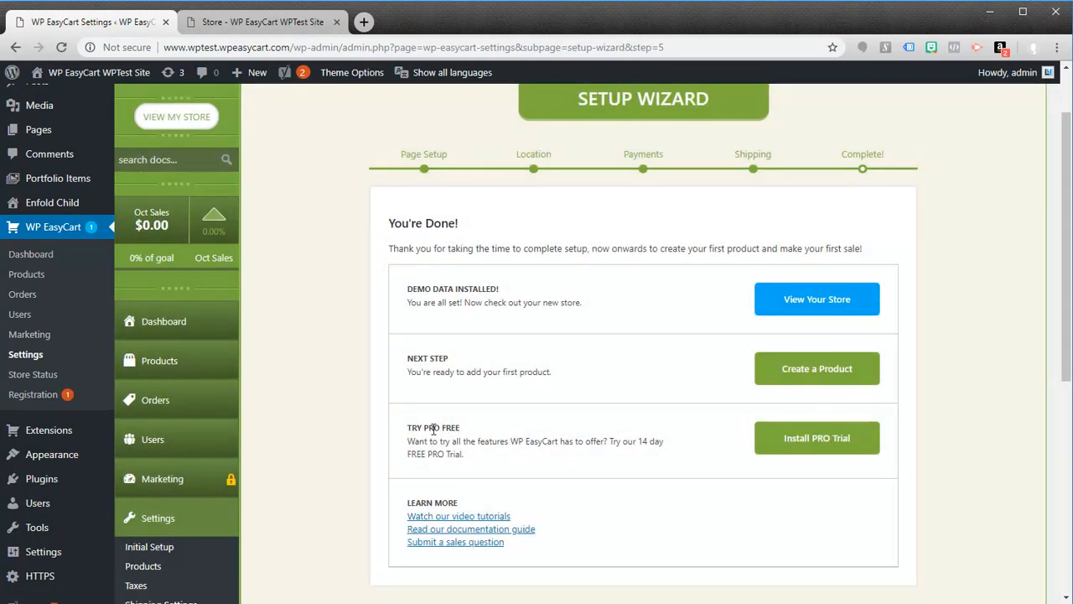
Step: Open the Marketing section and look over its locked features and the PRO trial and license options
scroll(332, 437, "down", 3)
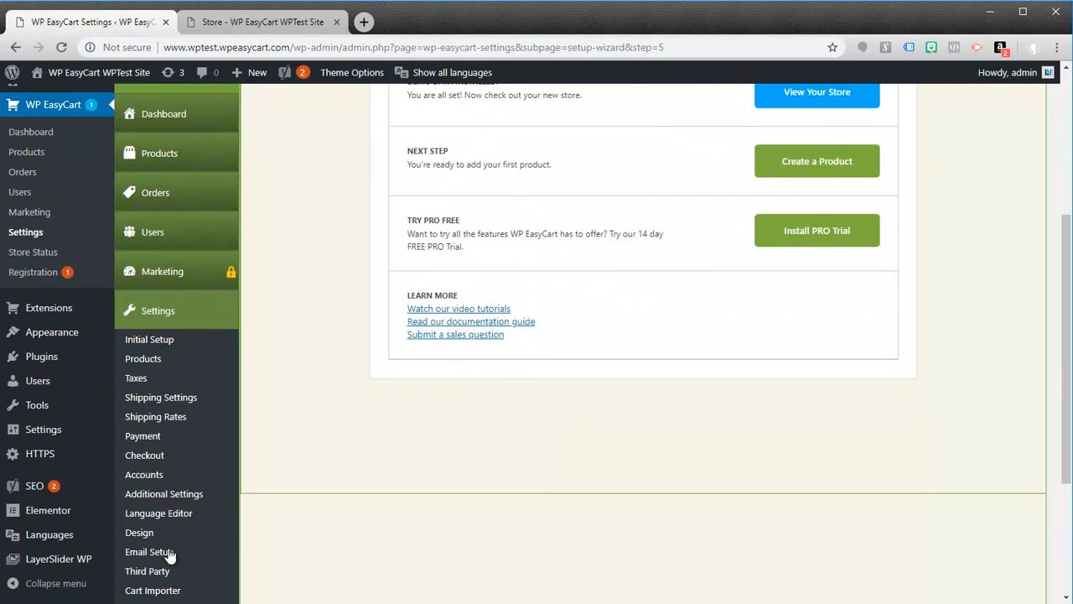
left_click(162, 281)
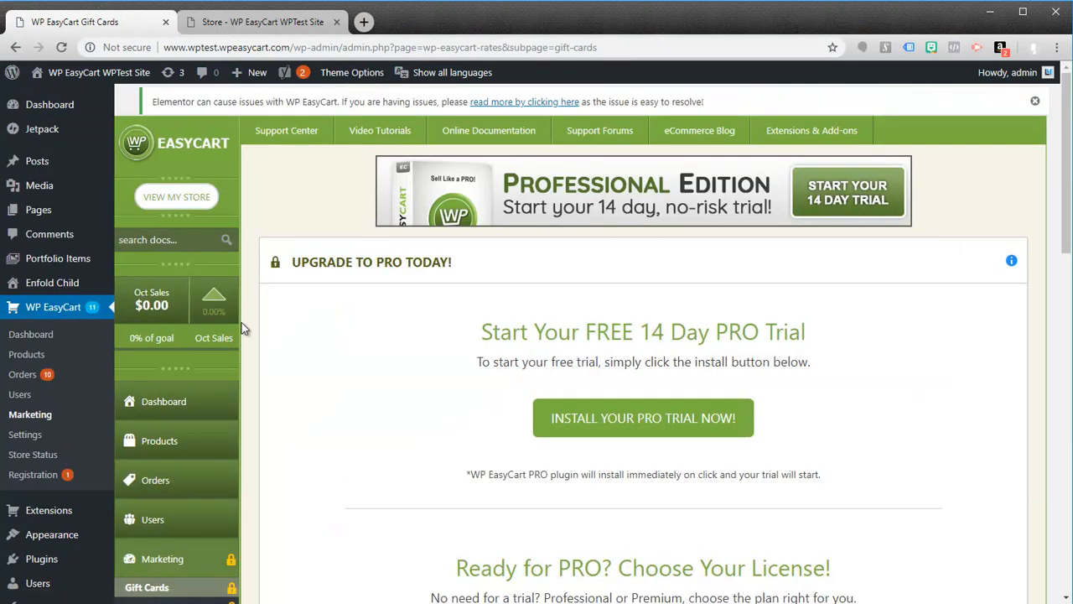
scroll(396, 443, "down", 2)
scroll(396, 443, "down", 1)
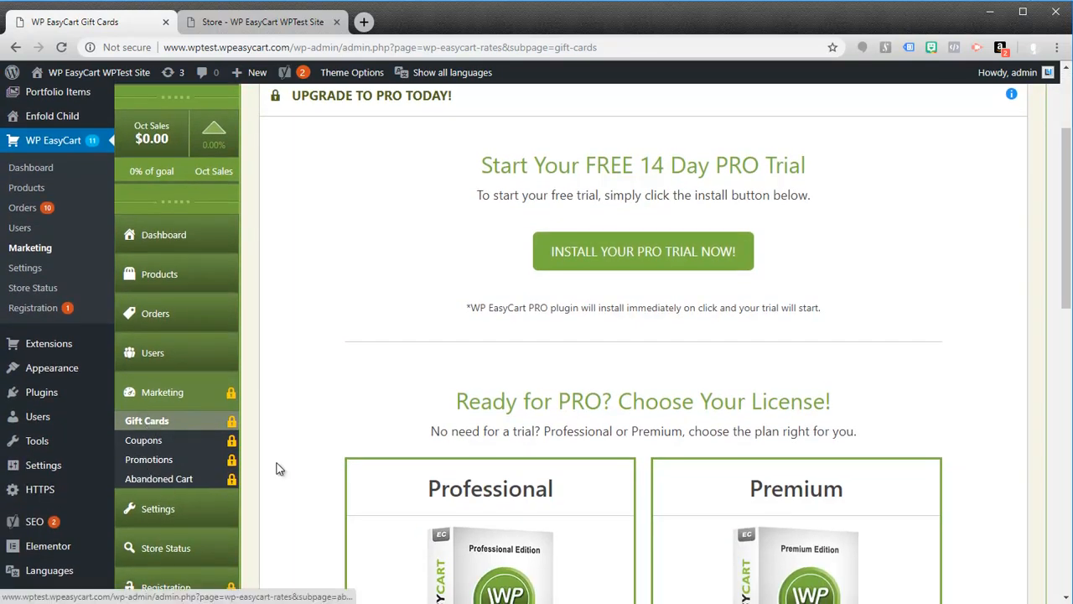
scroll(279, 466, "down", 2)
scroll(279, 462, "down", 2)
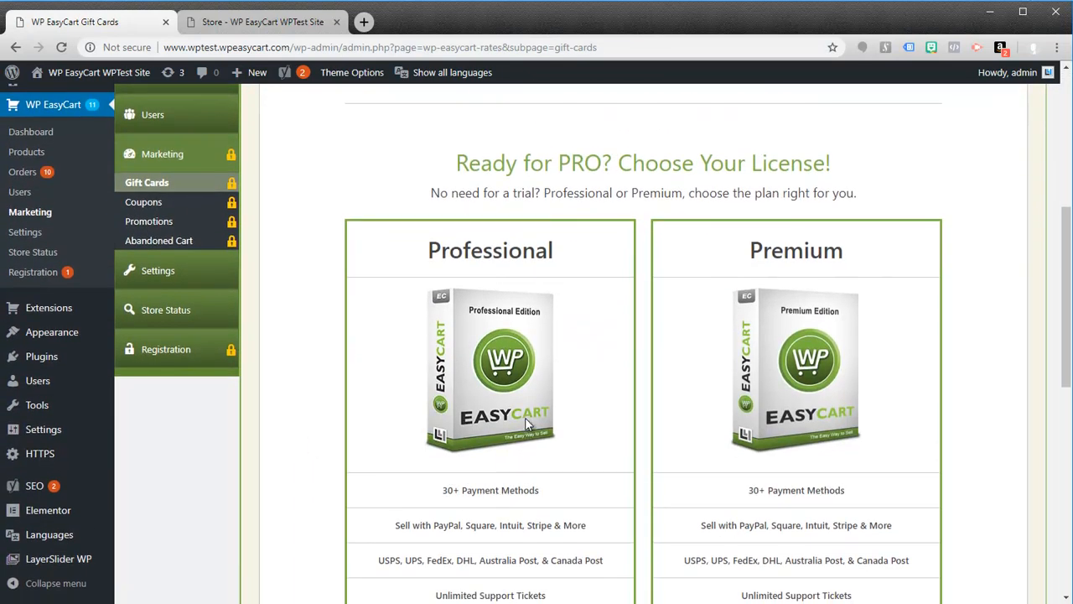
scroll(451, 388, "up", 5)
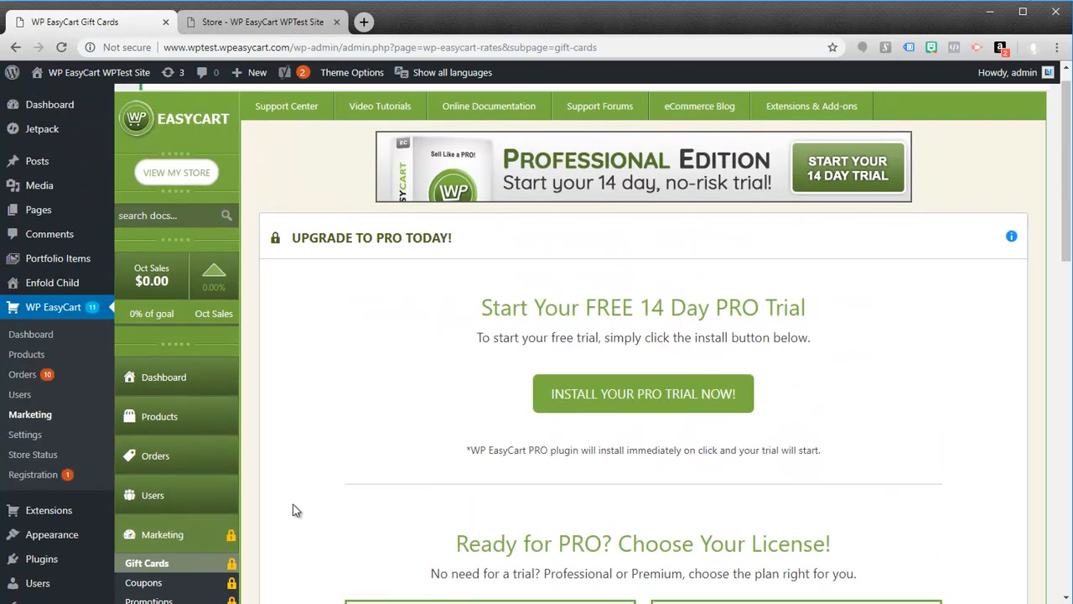
Step: Open the Manage Products list and look through its subsections and the demo products
left_click(163, 431)
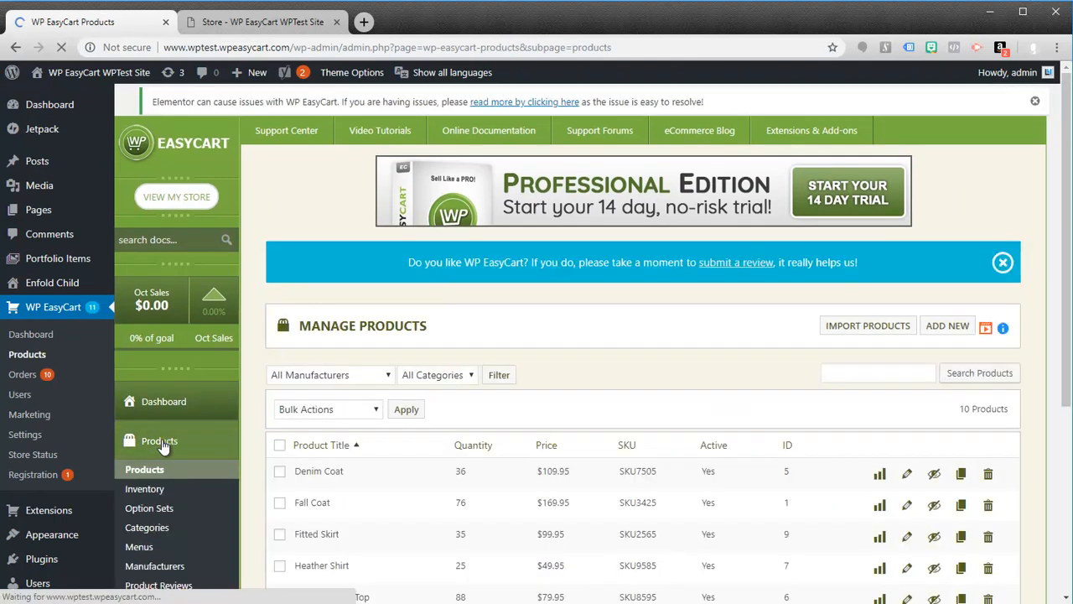
scroll(555, 424, "down", 2)
scroll(558, 432, "down", 1)
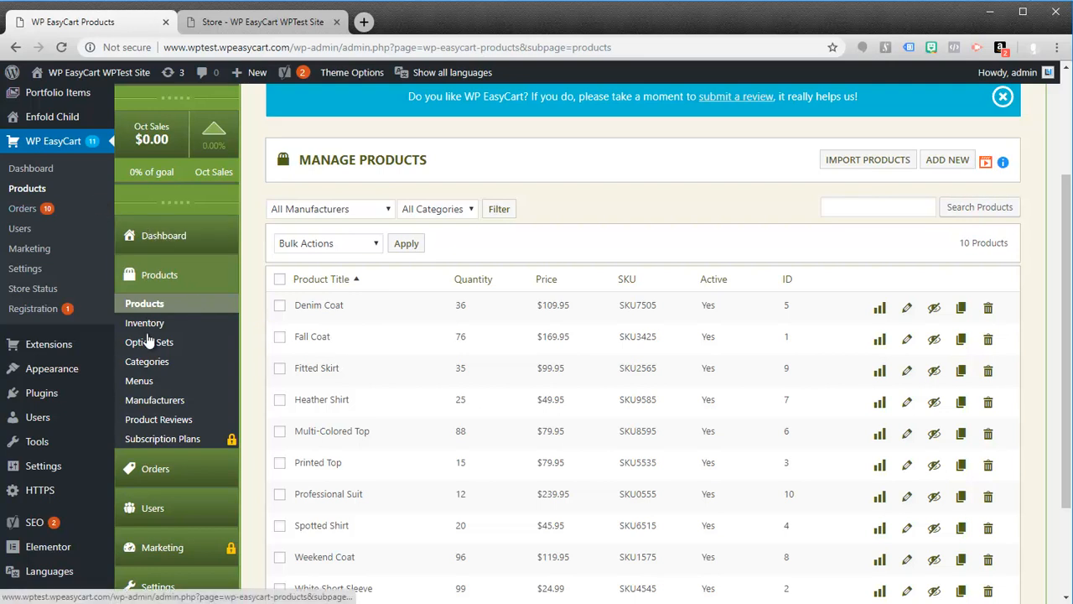
scroll(580, 370, "down", 3)
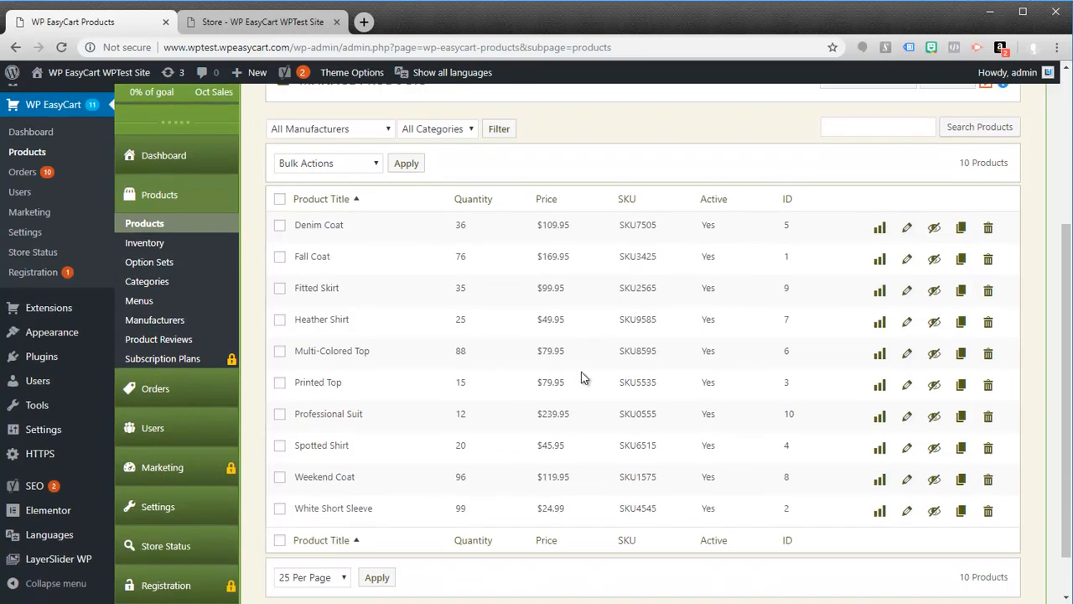
scroll(431, 264, "up", 2)
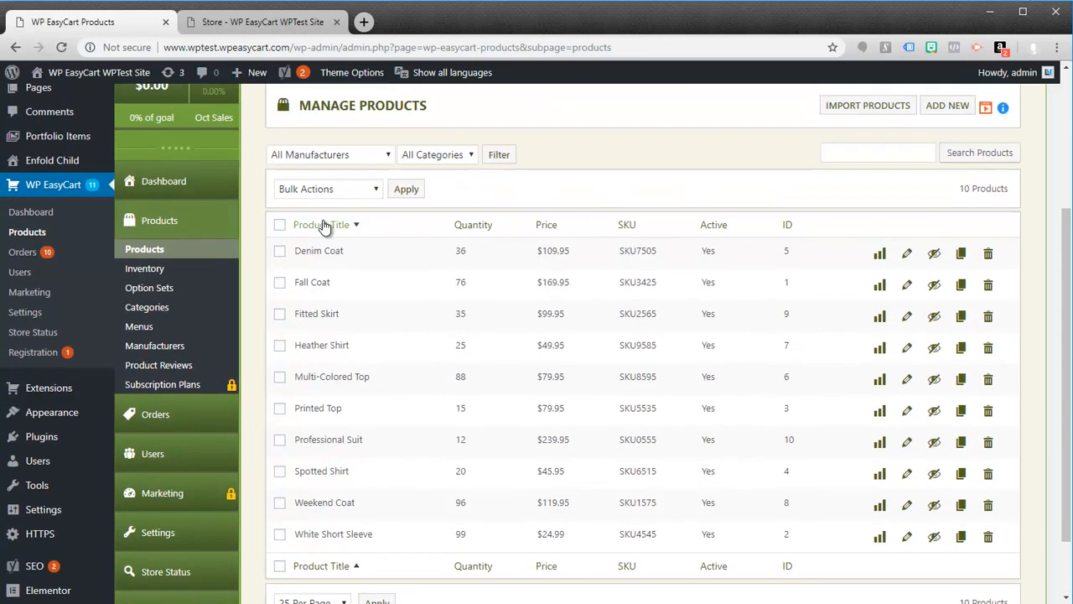
Step: Select all products in the list and view the available bulk actions without applying one
left_click(280, 234)
left_click(373, 203)
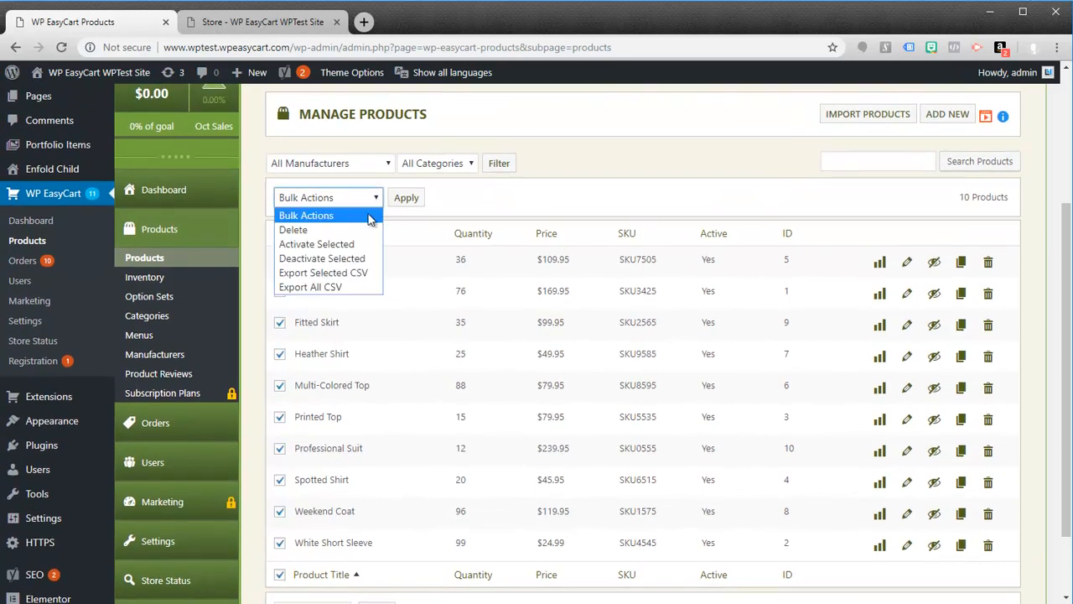
left_click(375, 199)
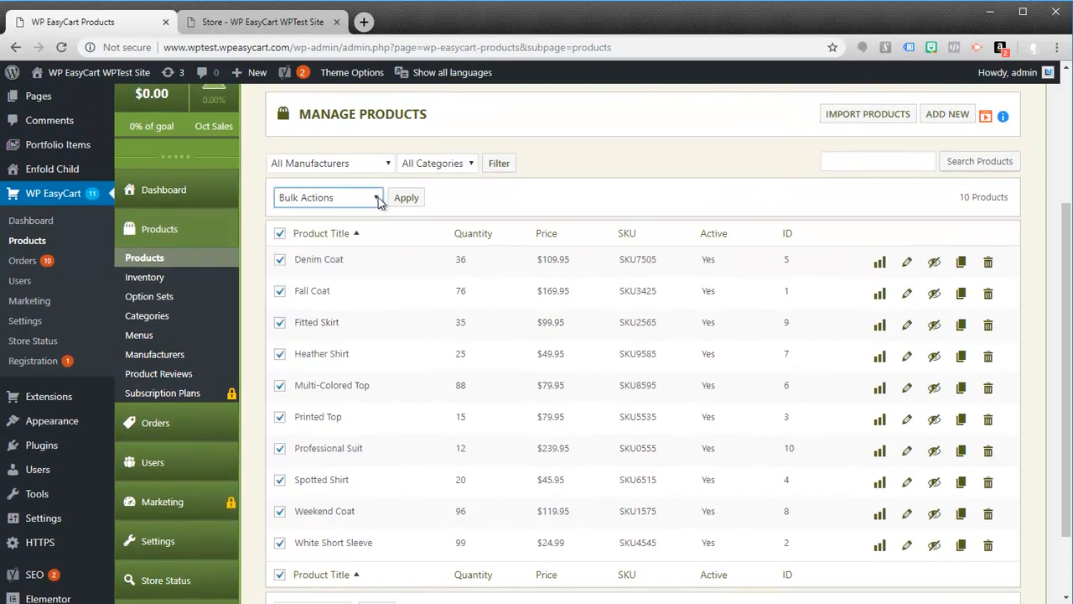
left_click(377, 200)
left_click(527, 215)
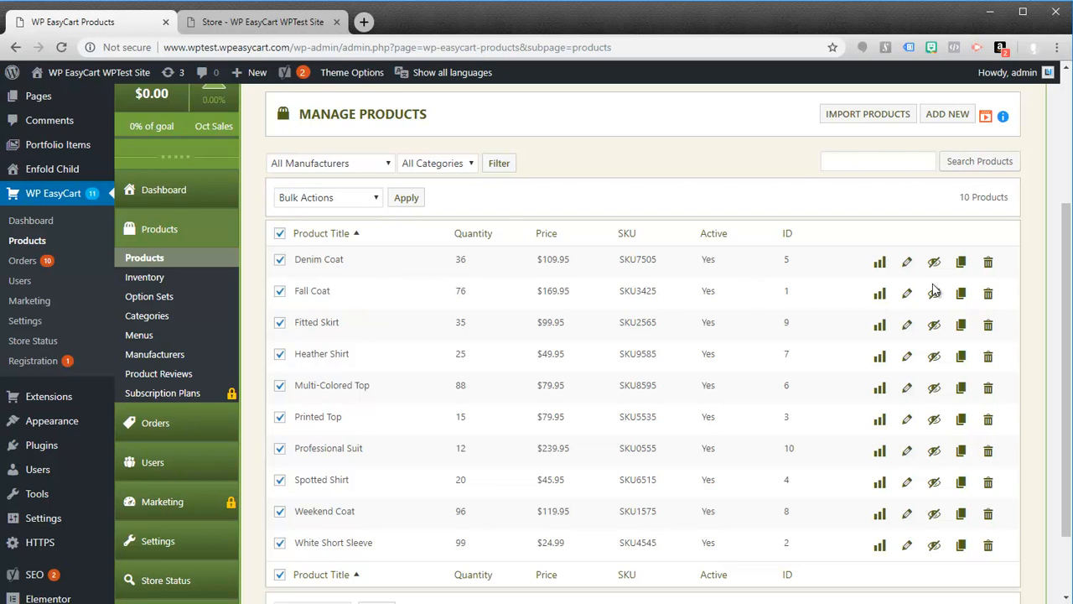
Step: Open the Orders list and look through the demo orders
left_click(162, 444)
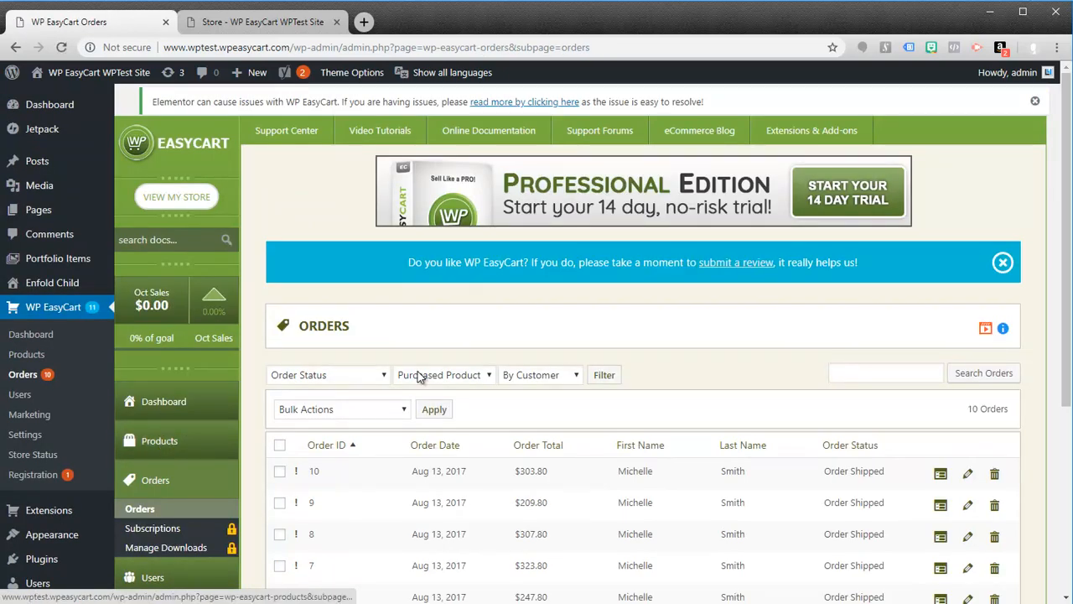
scroll(639, 270, "down", 2)
scroll(639, 269, "down", 1)
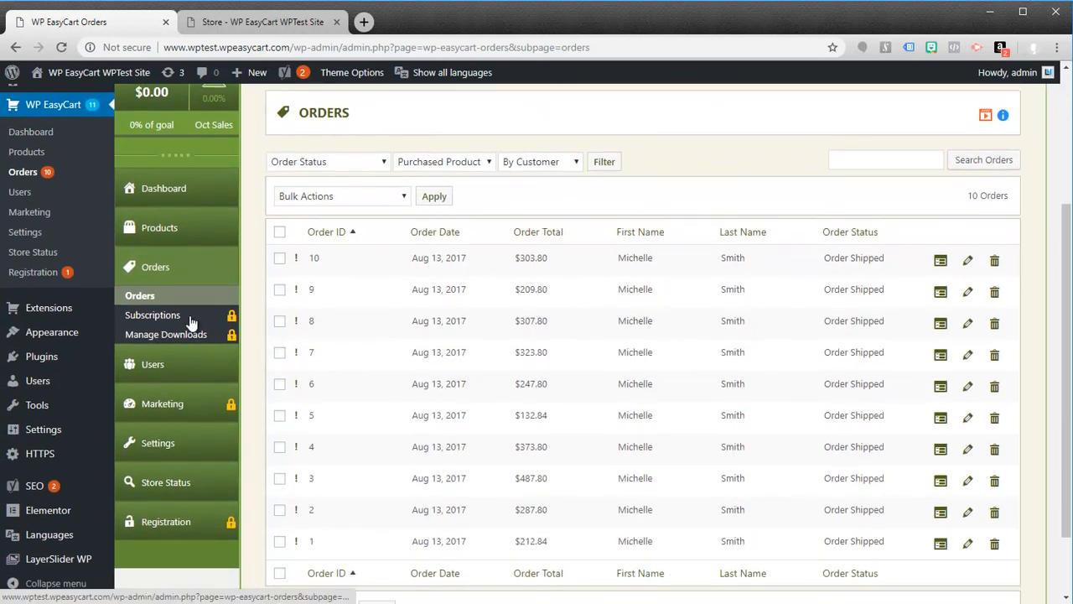
Step: Open the store's Initial Setup settings and review the display page, currency and demo data options
left_click(163, 453)
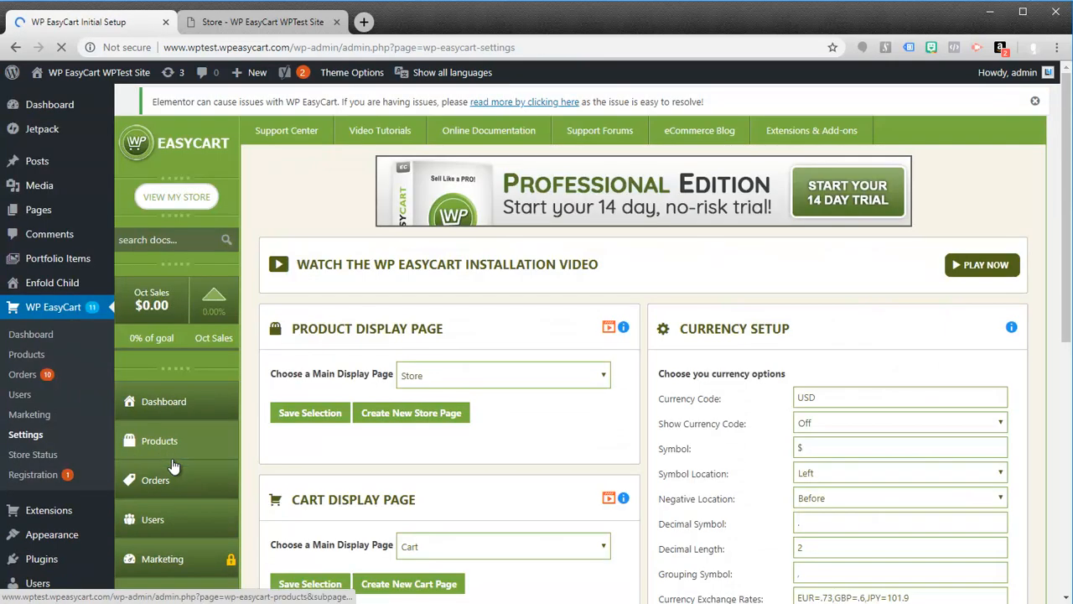
scroll(374, 413, "down", 1)
scroll(375, 413, "down", 3)
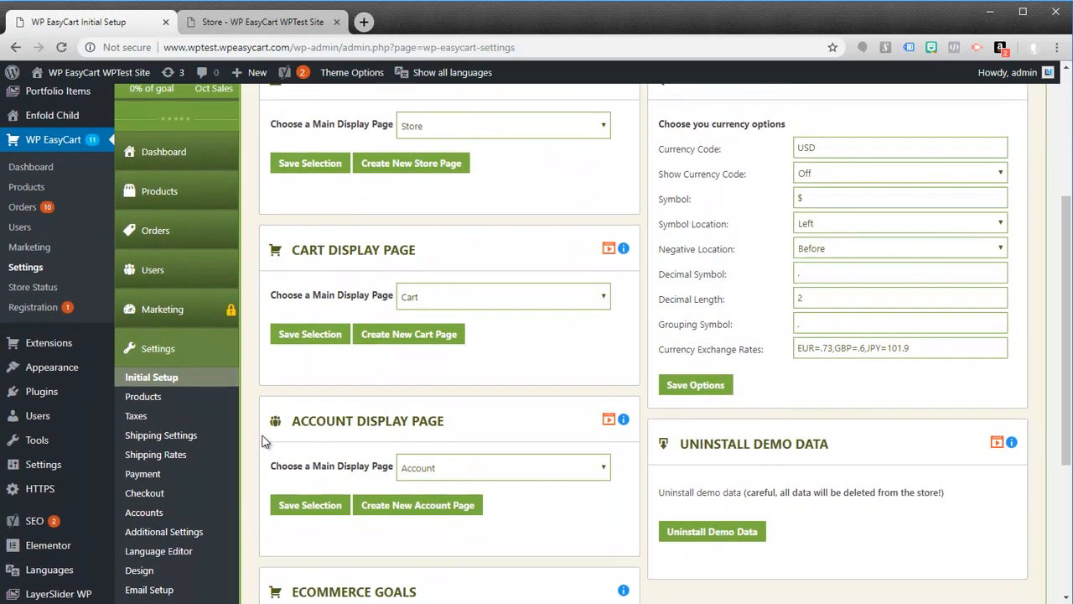
scroll(251, 461, "down", 1)
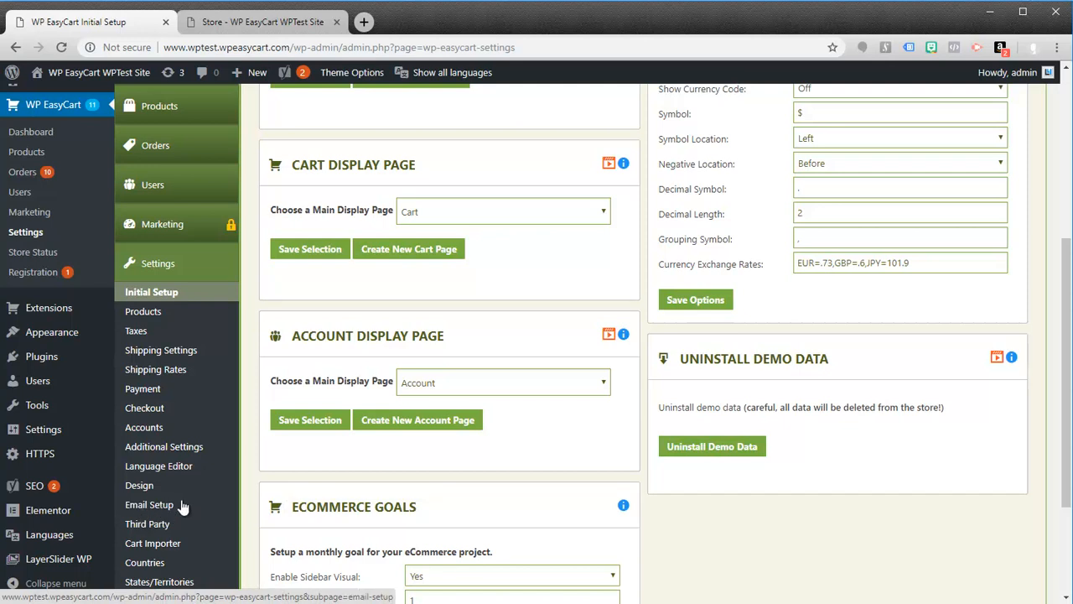
Step: Open the Cart Importer settings and review the WooCommerce, SquareUp and osCommerce importers
scroll(168, 498, "down", 2)
left_click(159, 485)
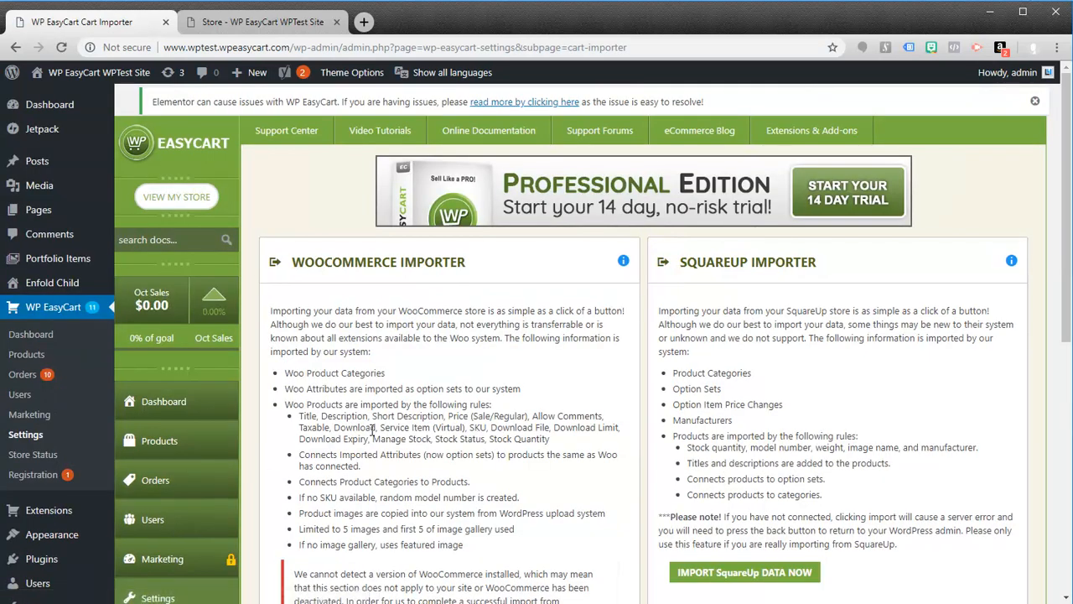
scroll(373, 429, "down", 3)
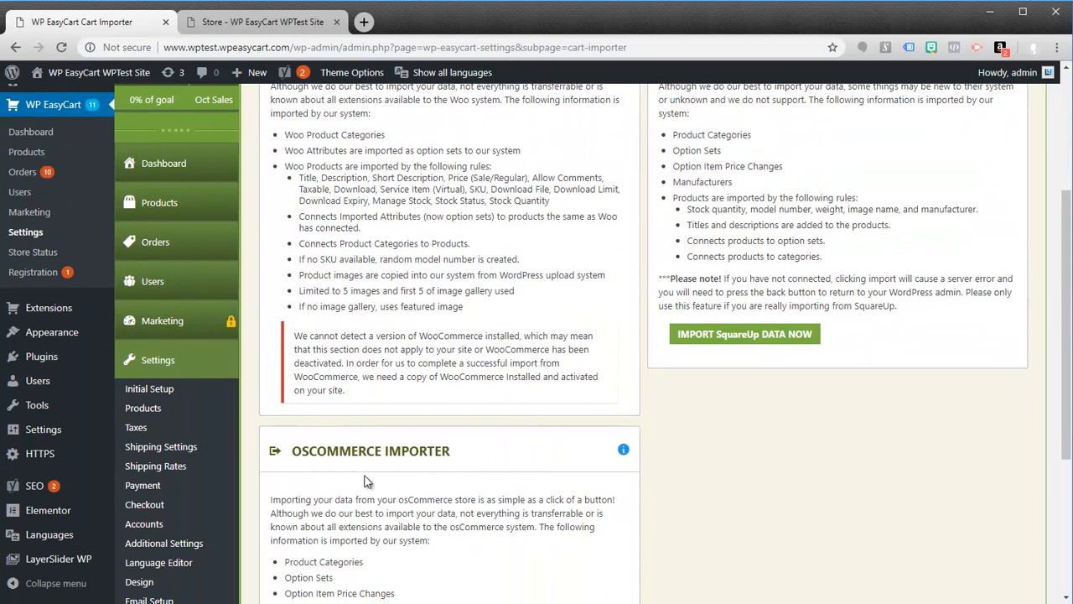
scroll(371, 416, "up", 1)
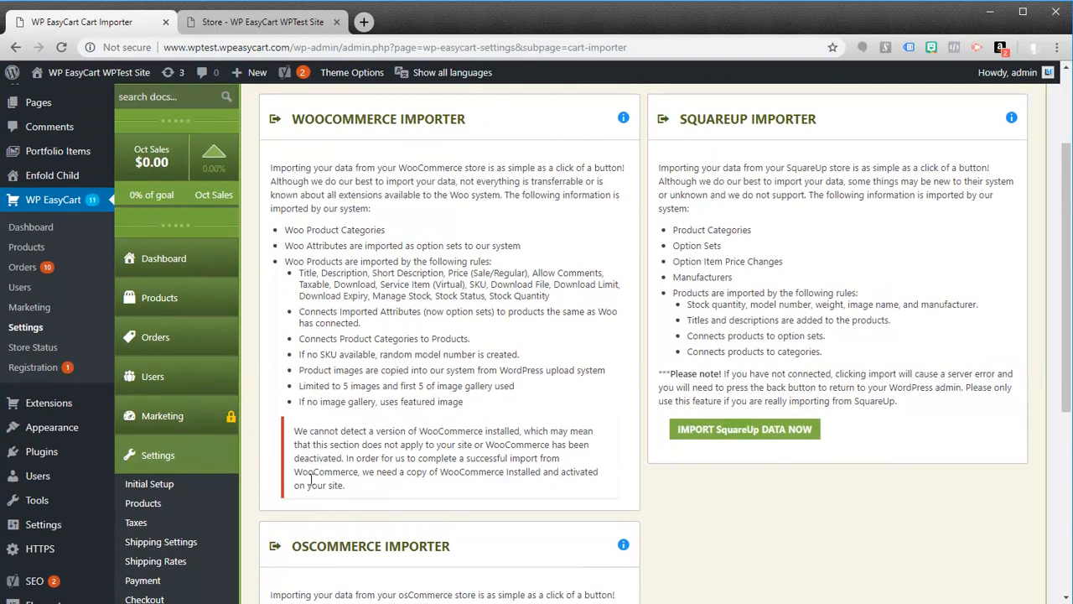
scroll(249, 441, "down", 4)
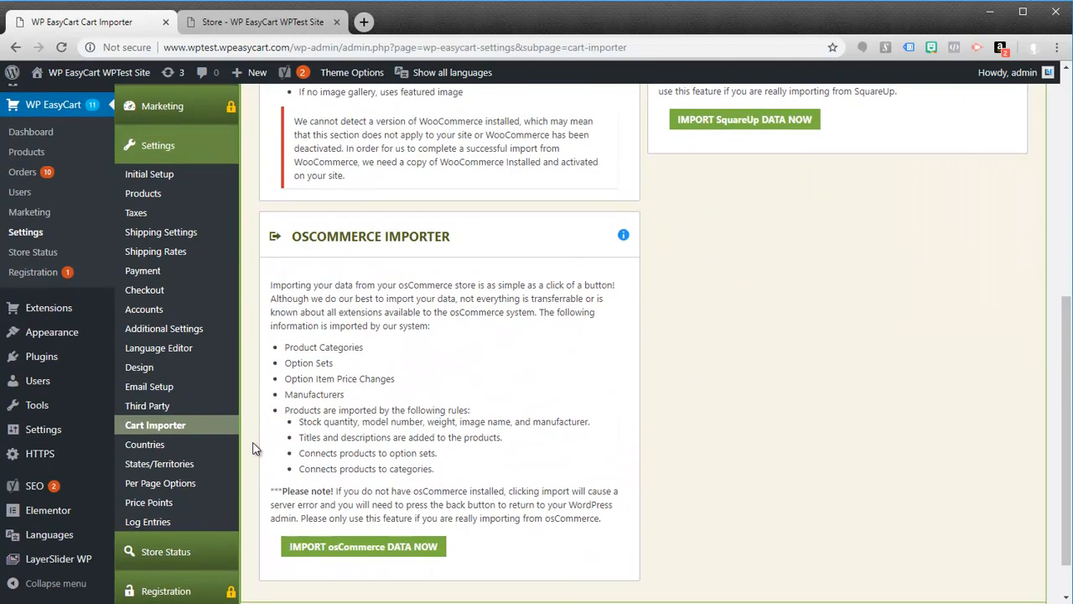
Step: Open Store Status and examine the server, setup, shipping, tax and payment checks
left_click(172, 558)
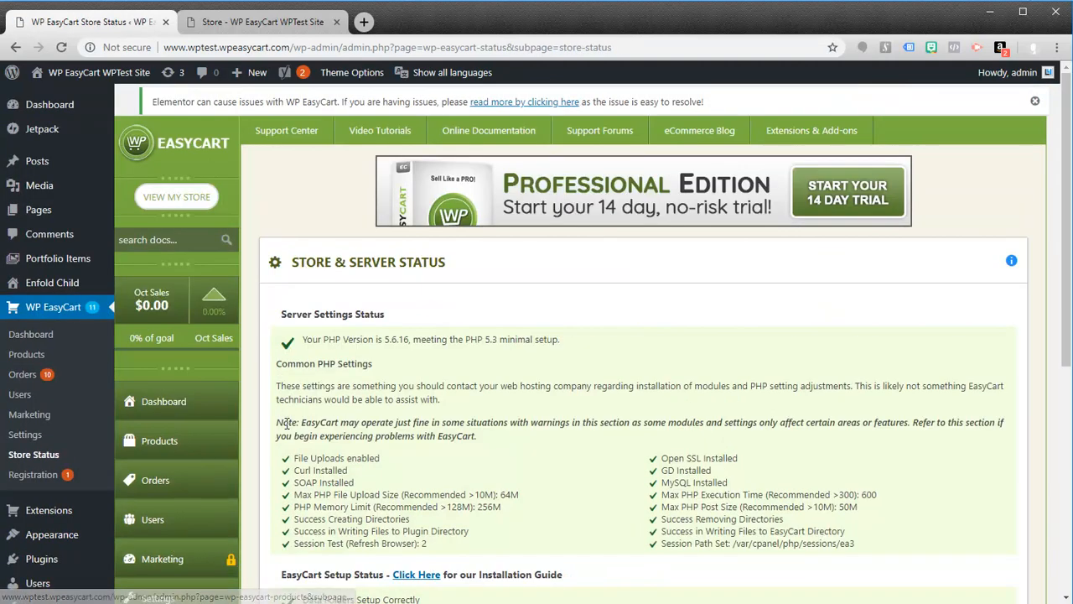
scroll(298, 428, "down", 3)
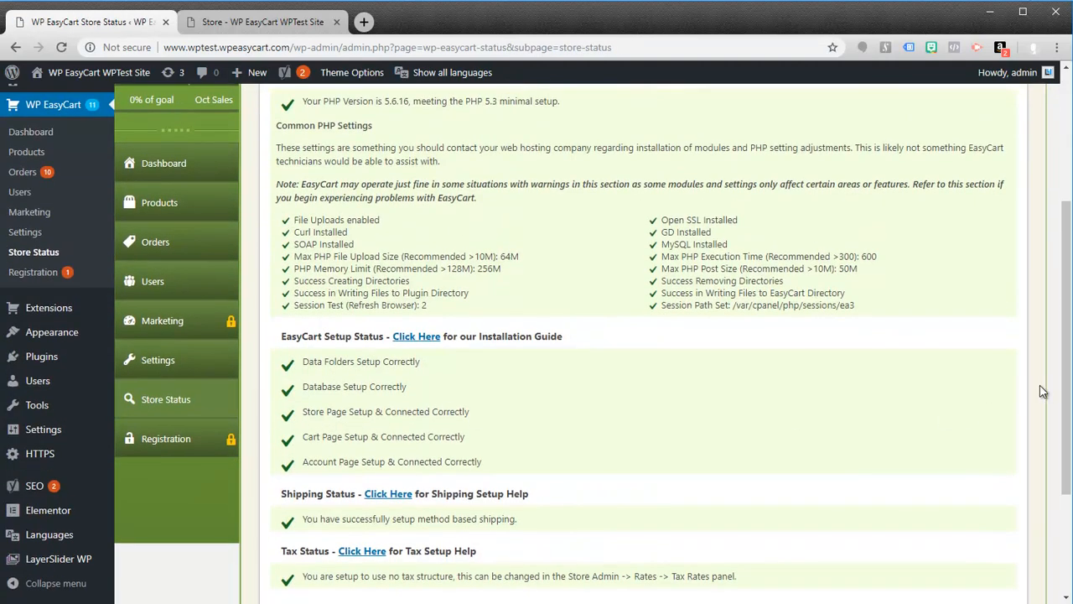
scroll(1066, 384, "up", 2)
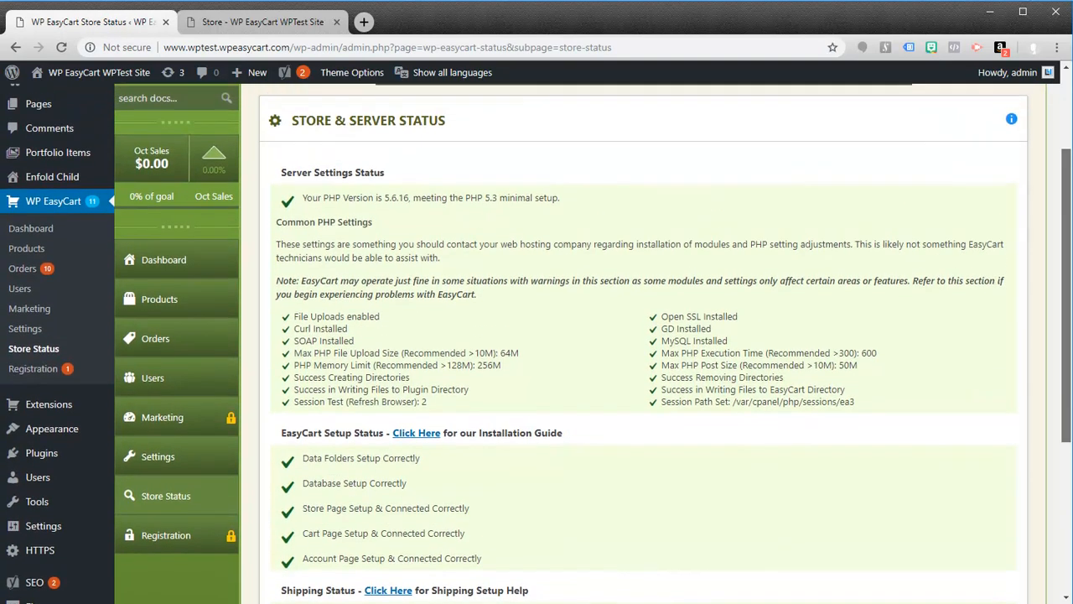
scroll(537, 343, "up", 1)
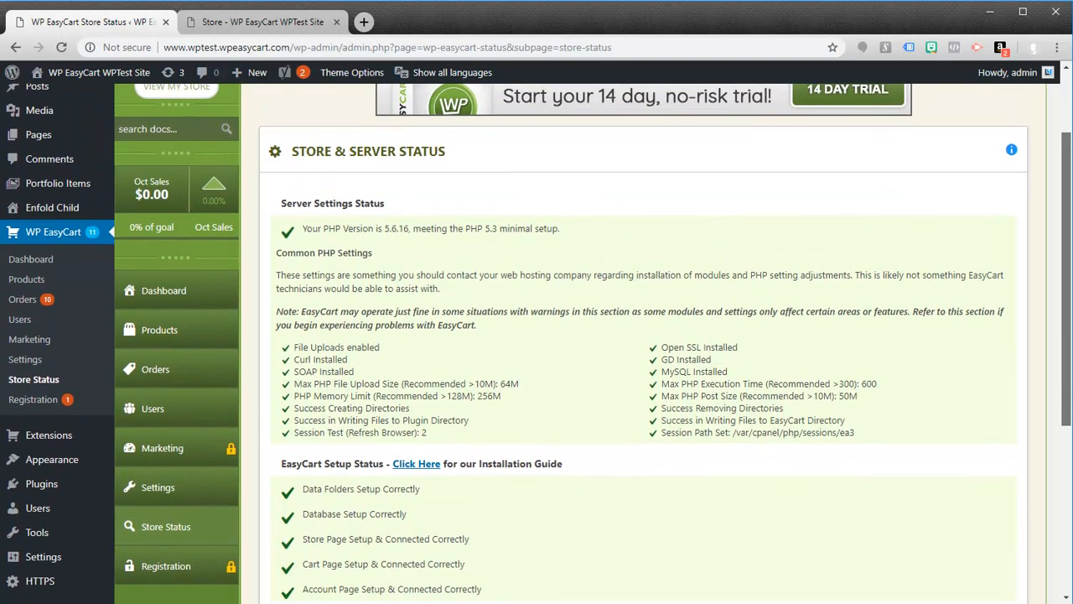
scroll(537, 342, "down", 3)
scroll(537, 343, "down", 3)
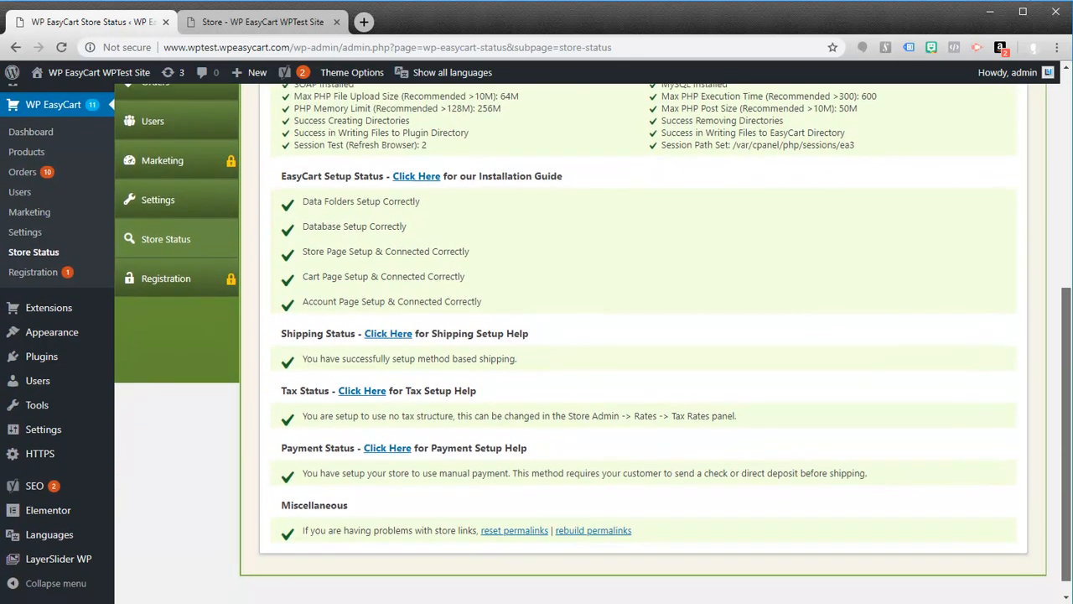
scroll(776, 384, "up", 1)
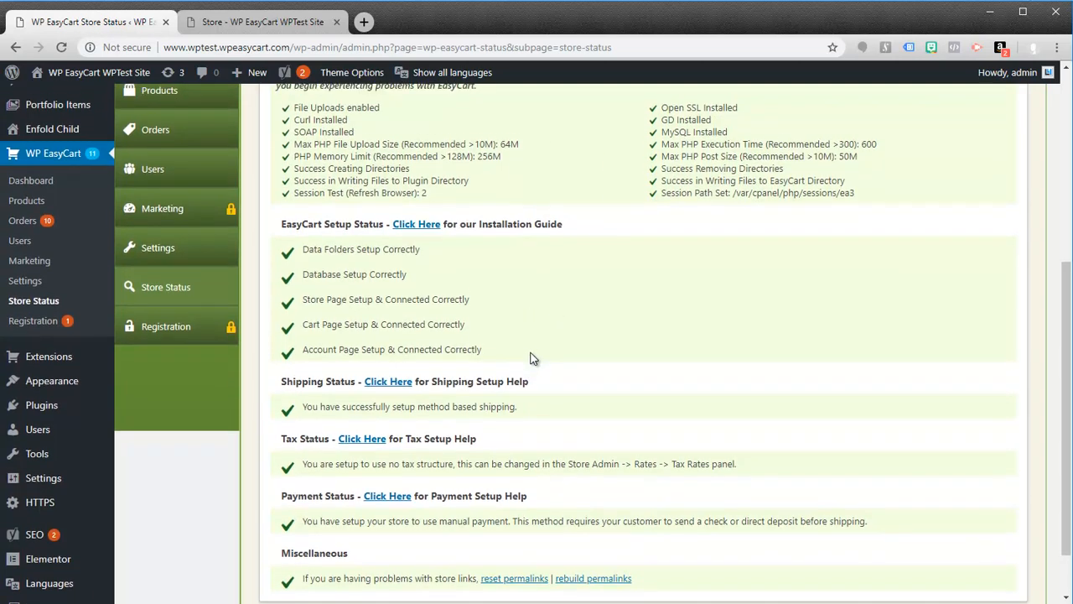
scroll(532, 361, "down", 1)
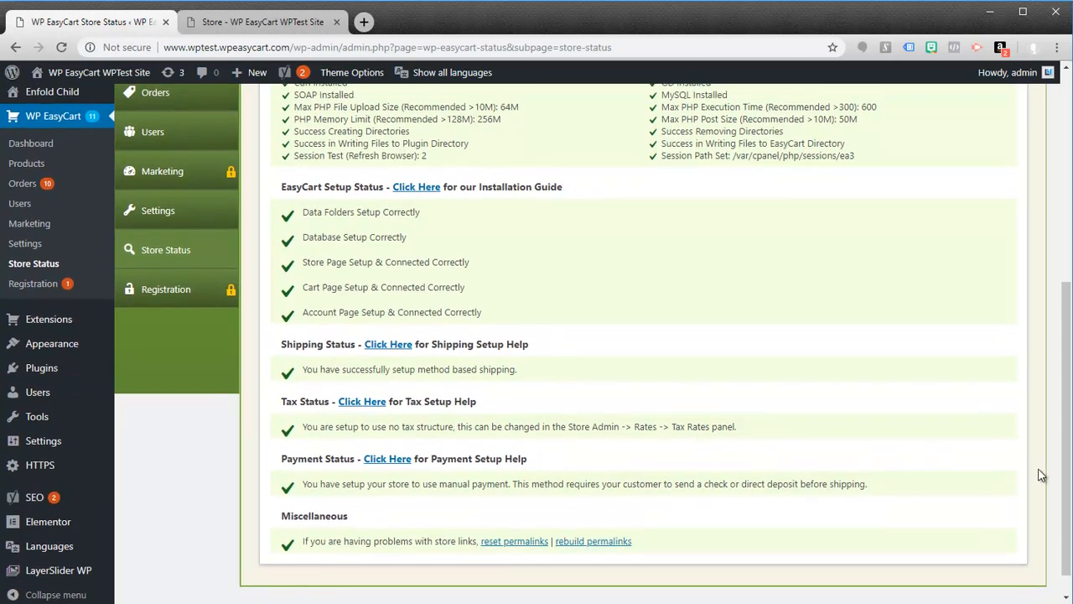
Step: Start the 14-day Professional Edition trial and complete the WP EasyCart PRO plugin installation
left_click_drag(1068, 490, 1067, 297)
scroll(656, 396, "up", 1)
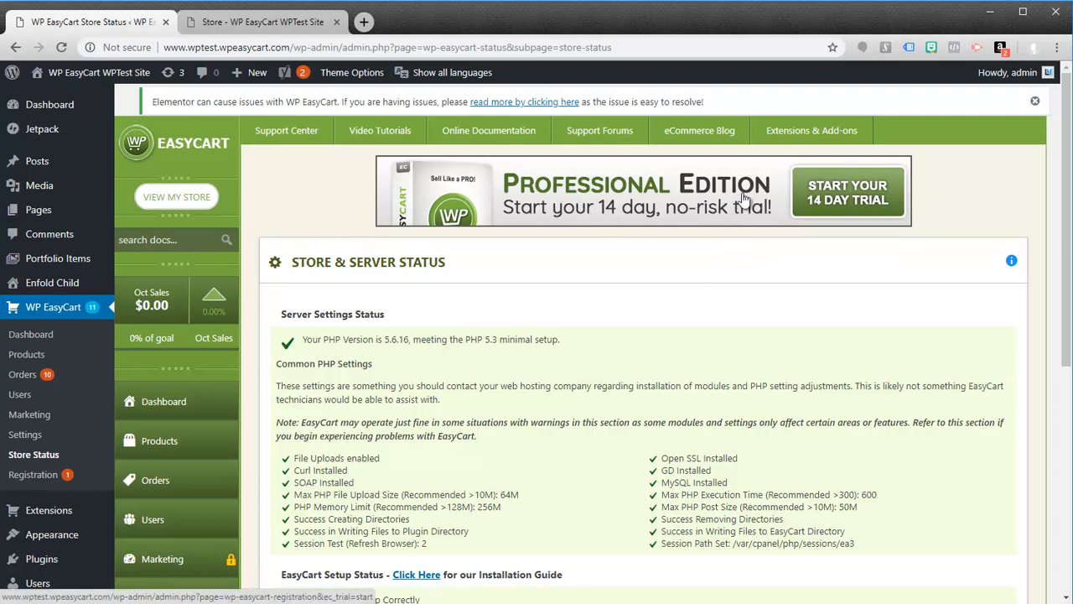
left_click(840, 207)
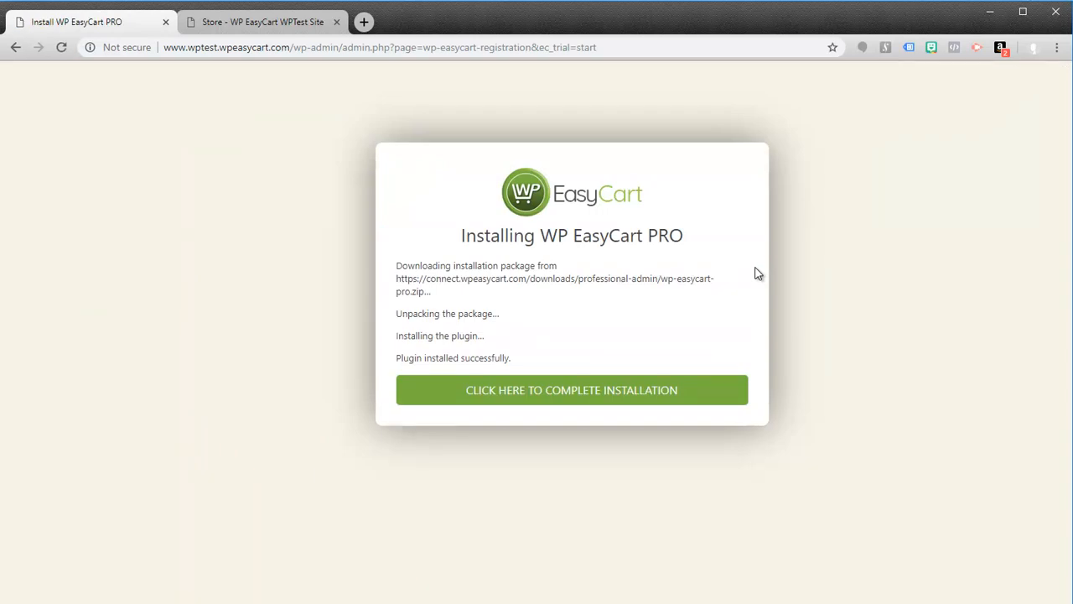
left_click(553, 391)
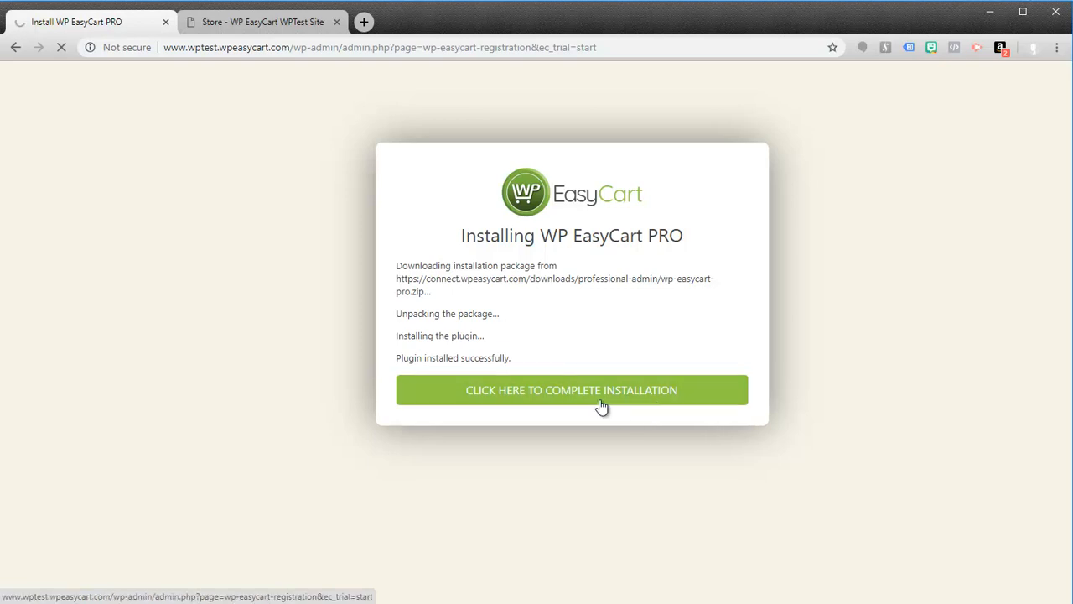
left_click(535, 399)
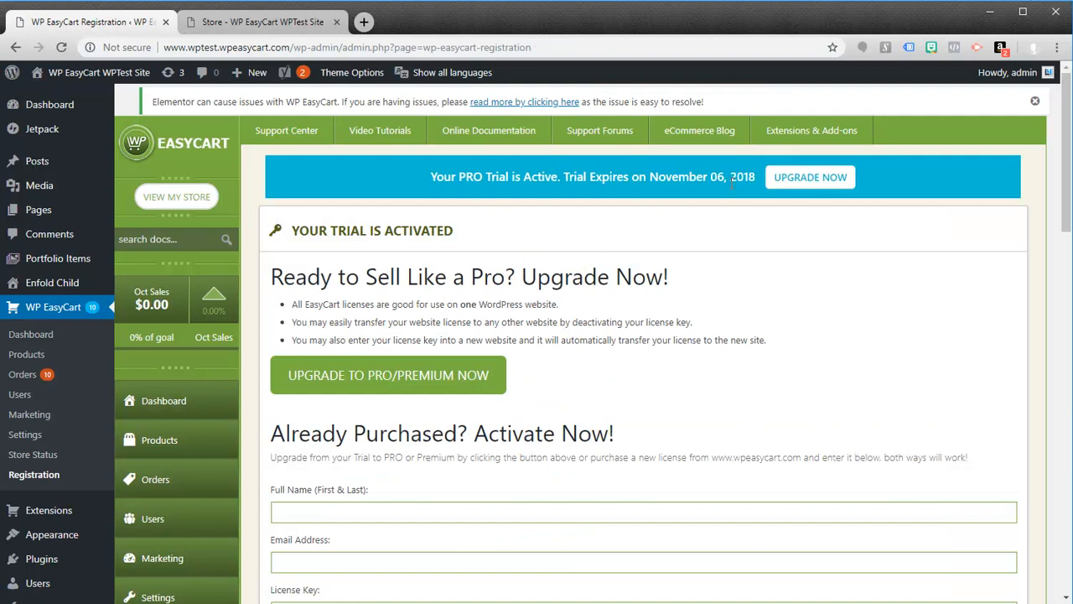
Step: Review the trial expiry notice and the license upgrade and activation options on the Registration page
left_click_drag(755, 177, 431, 191)
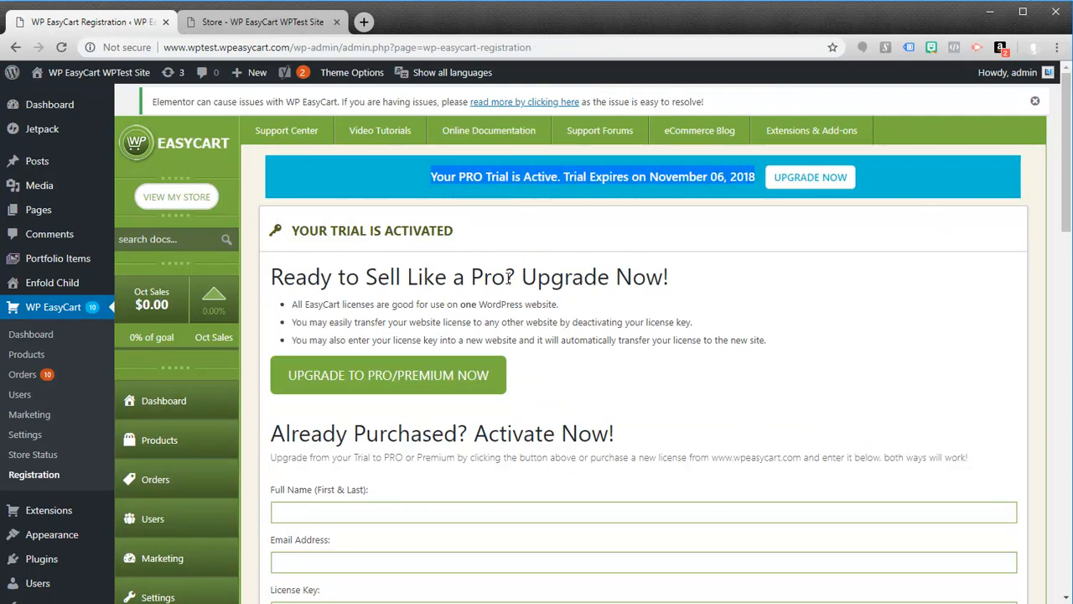
scroll(807, 311, "down", 2)
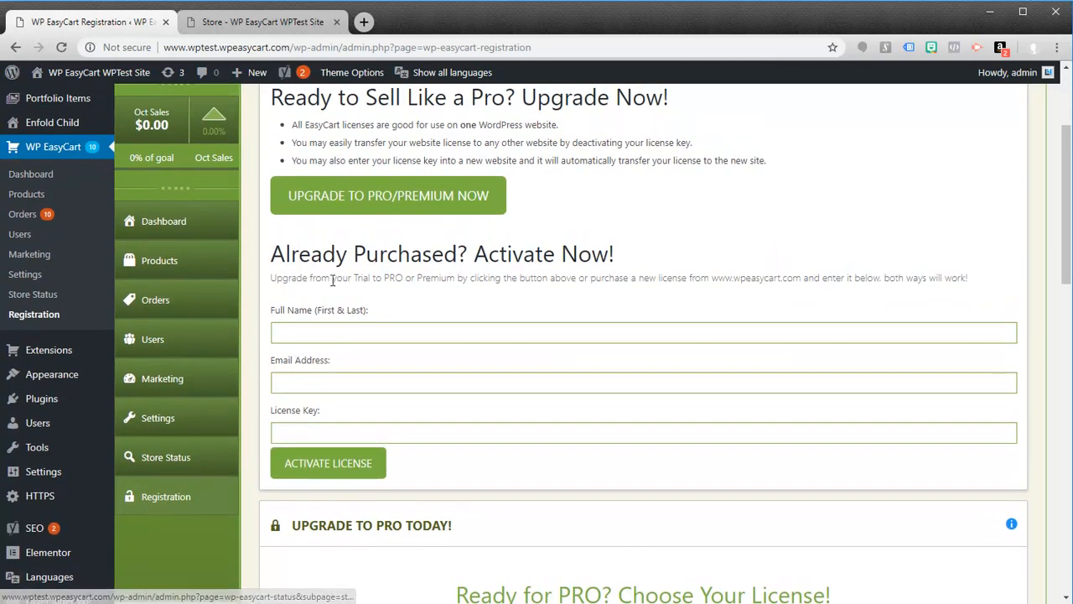
scroll(461, 223, "up", 2)
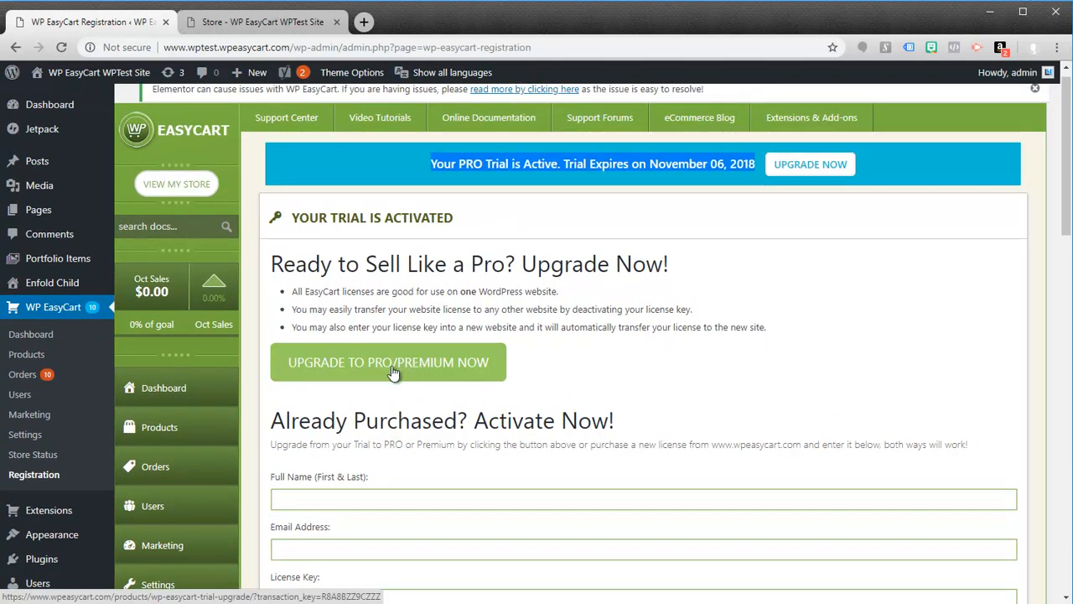
Step: Open the PRO/Premium trial upgrade page and review the trial license key field and the license type options
left_click(400, 369)
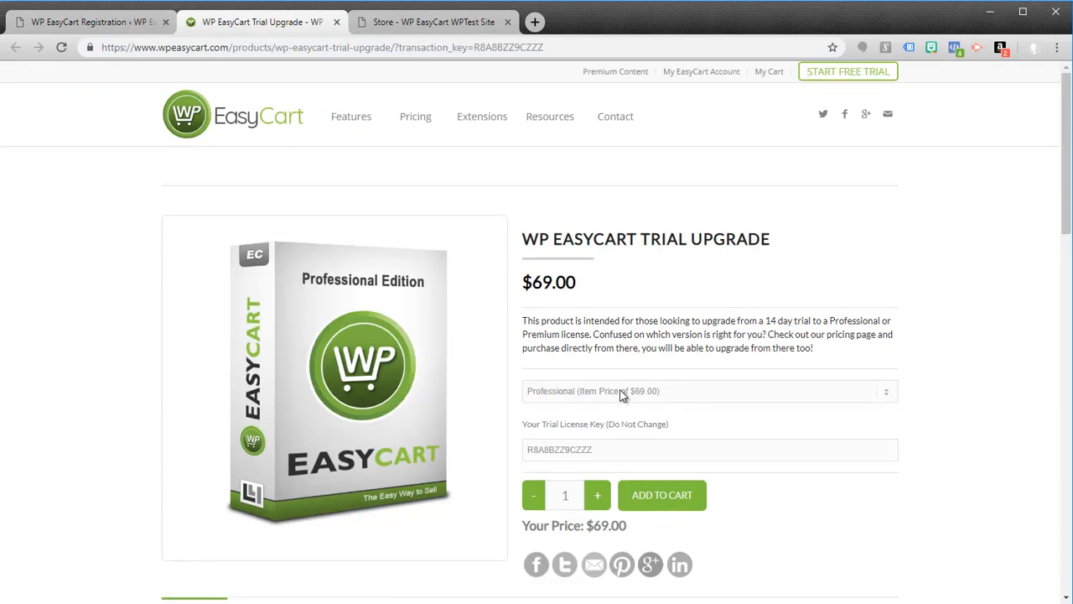
left_click_drag(619, 448, 521, 448)
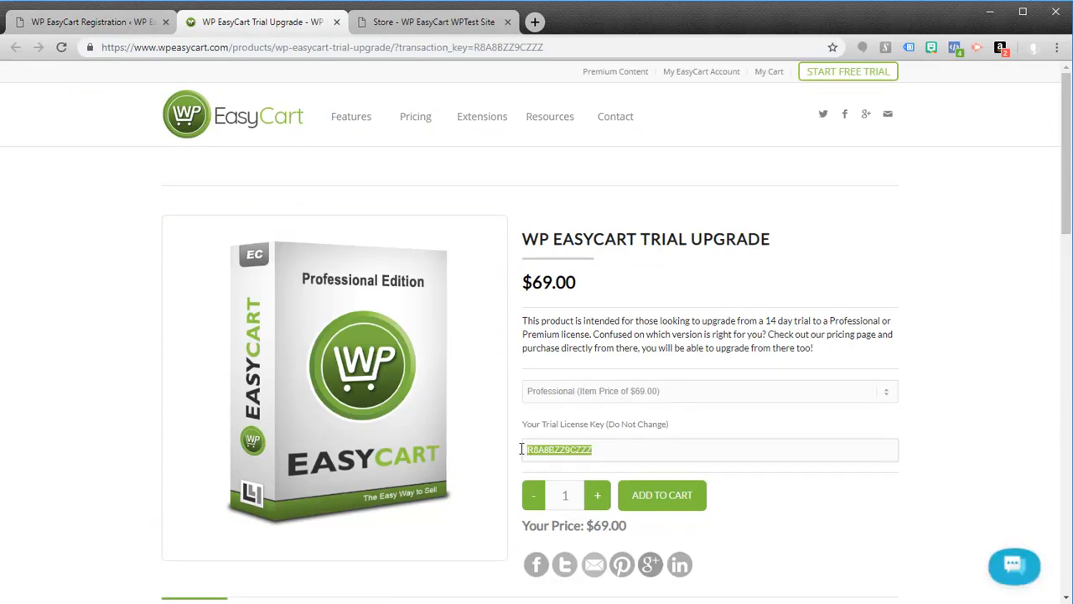
left_click(666, 393)
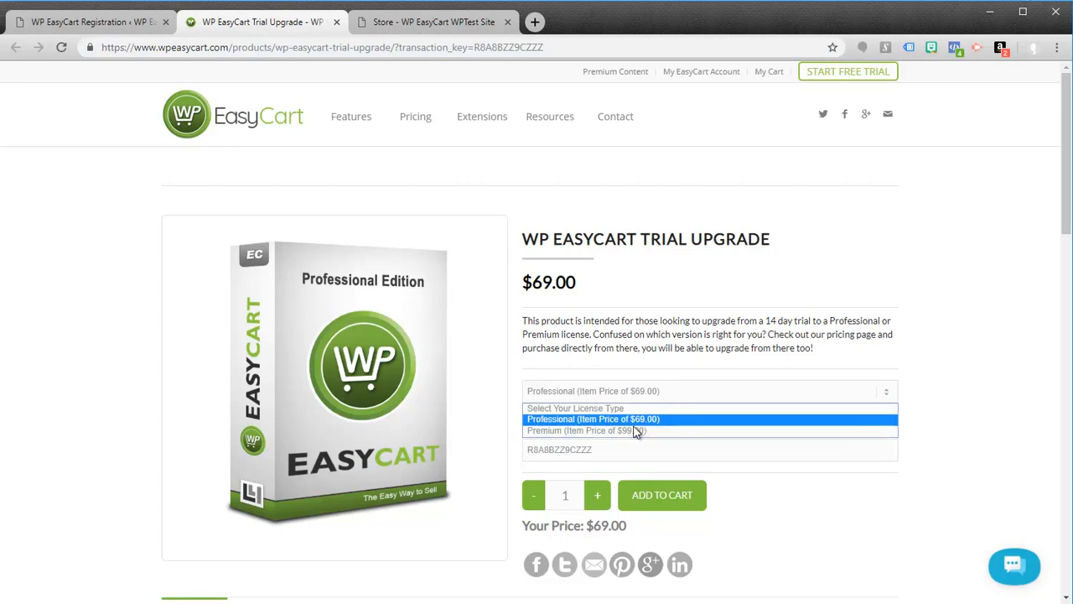
left_click(733, 361)
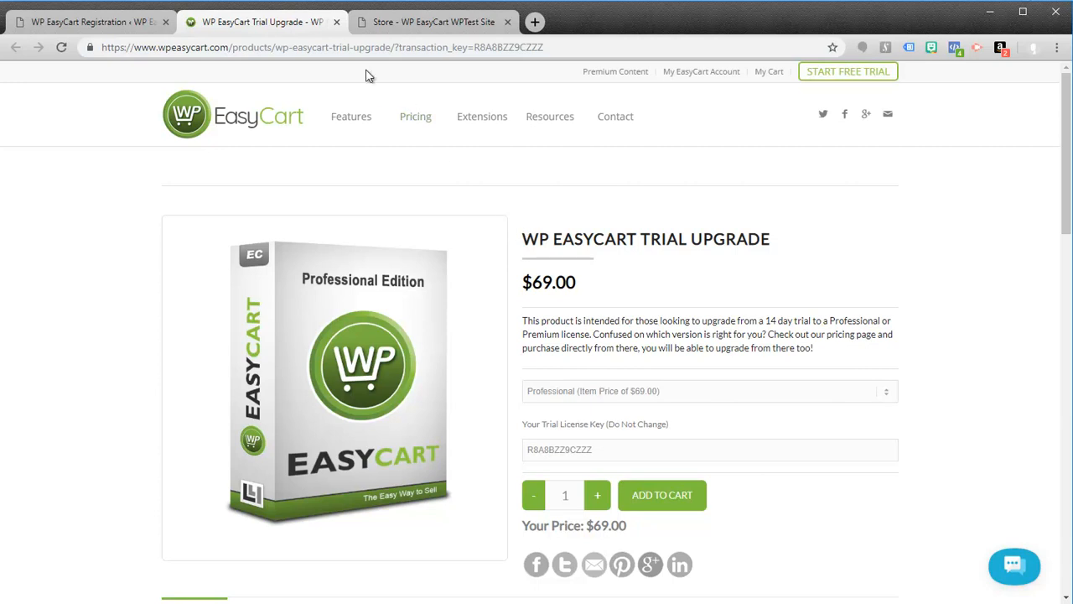
Step: Return to the WordPress admin and open the Marketing section to review its Gift Cards page
left_click(134, 26)
scroll(592, 349, "down", 2)
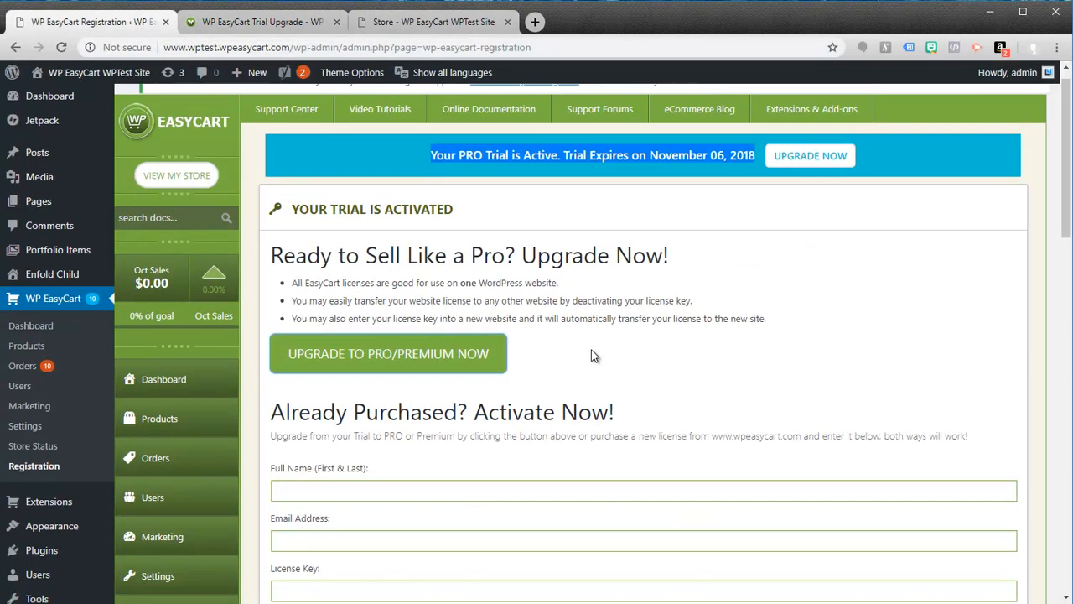
scroll(592, 352, "down", 1)
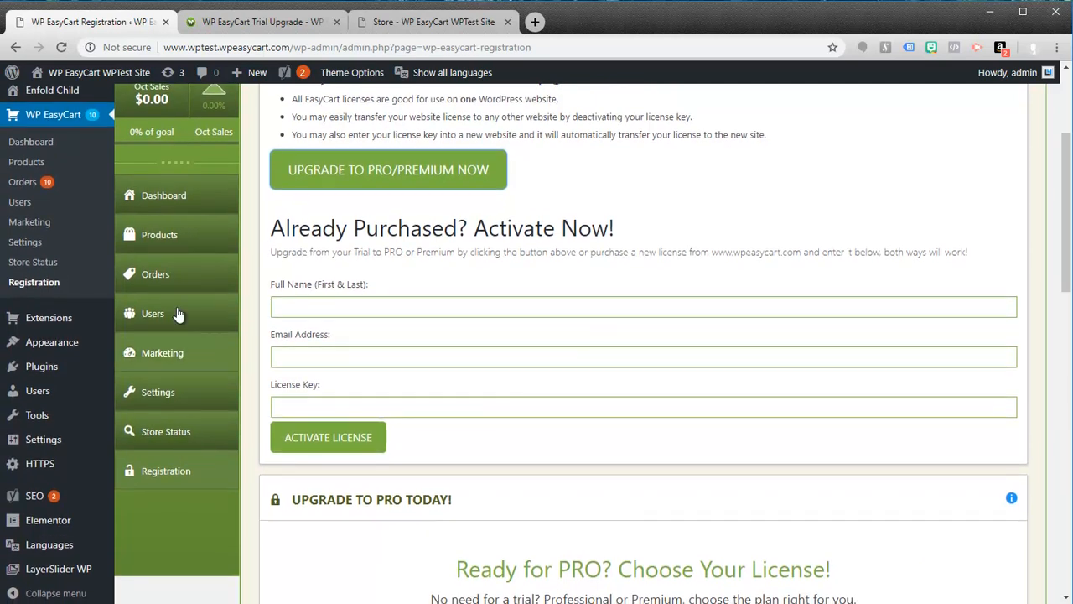
left_click(155, 358)
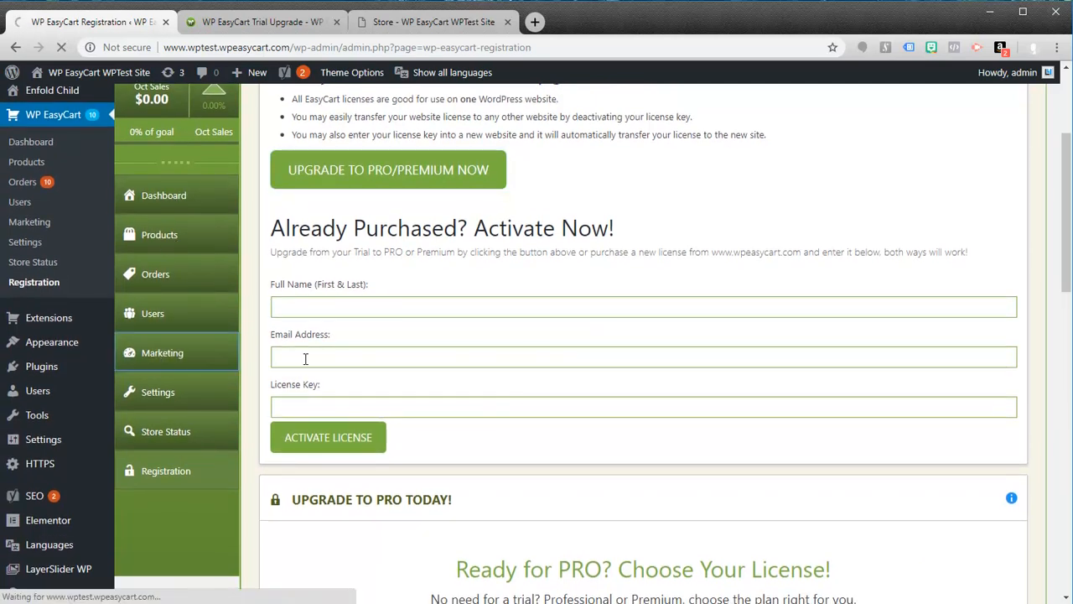
scroll(299, 338, "down", 3)
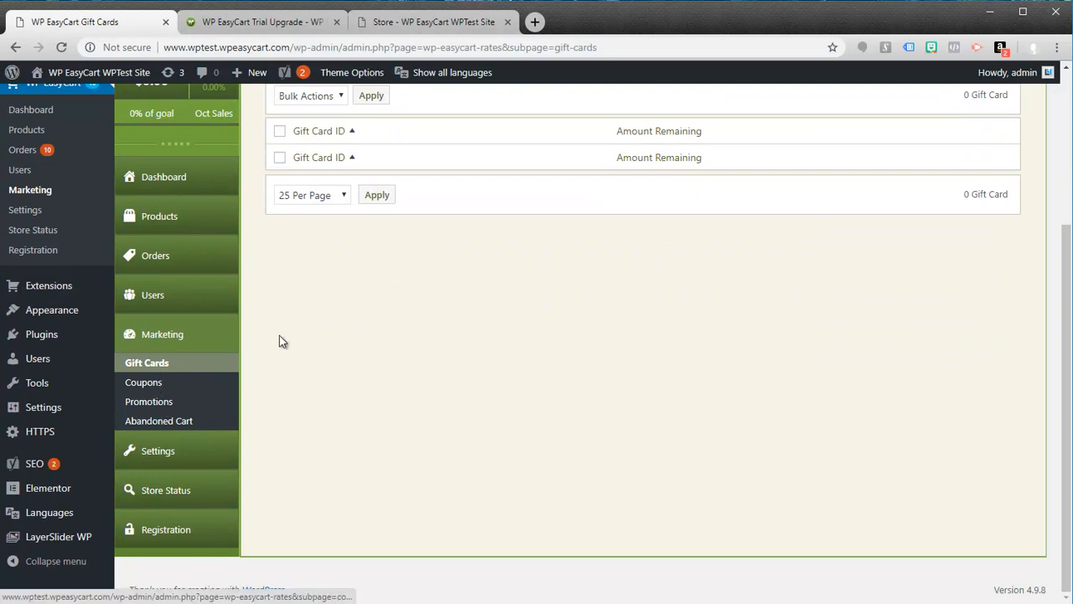
scroll(334, 346, "up", 2)
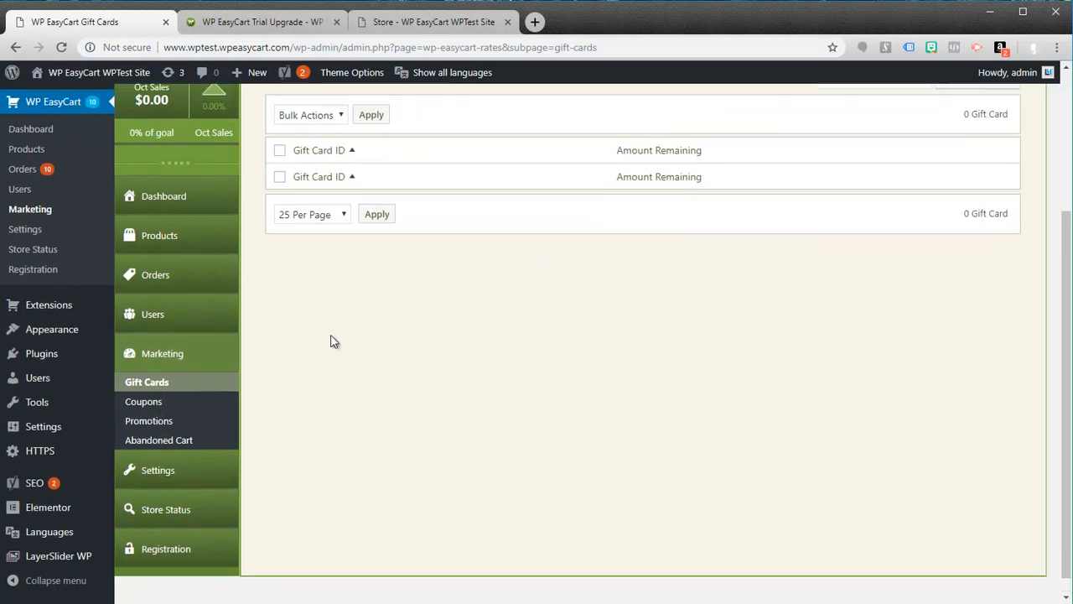
scroll(327, 304, "up", 1)
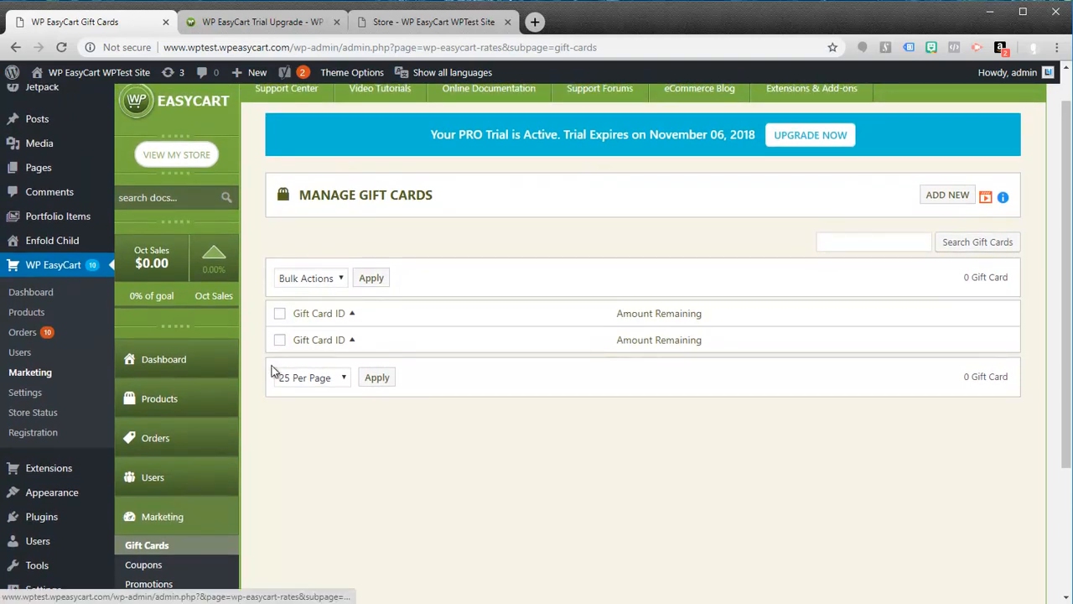
scroll(276, 360, "up", 1)
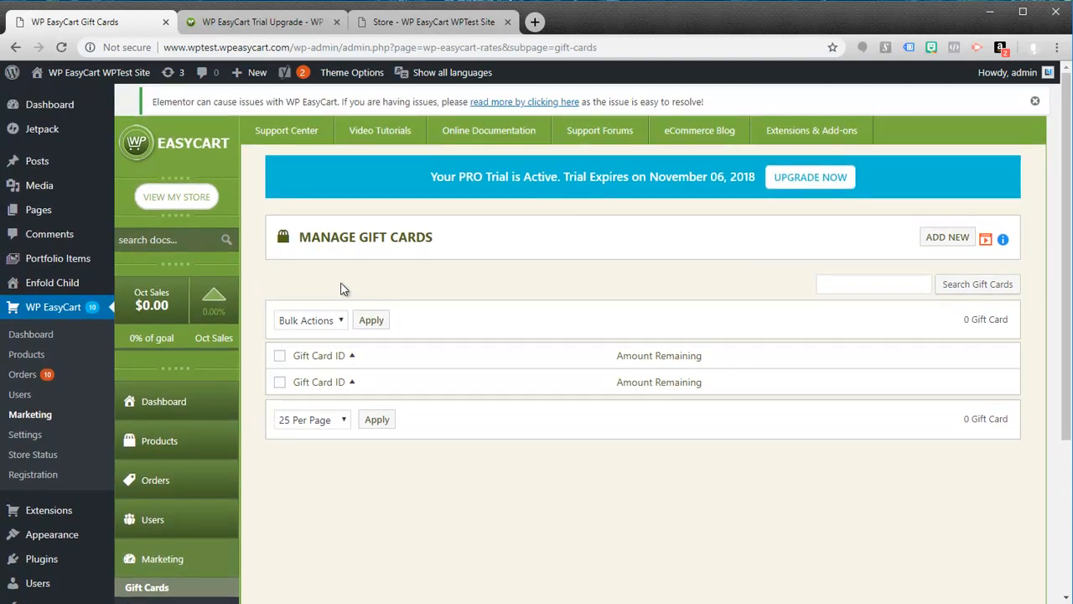
Step: Look through the video tutorials list and read the Gift Cards article in the online documentation, closing the article when done
mouse_move(357, 140)
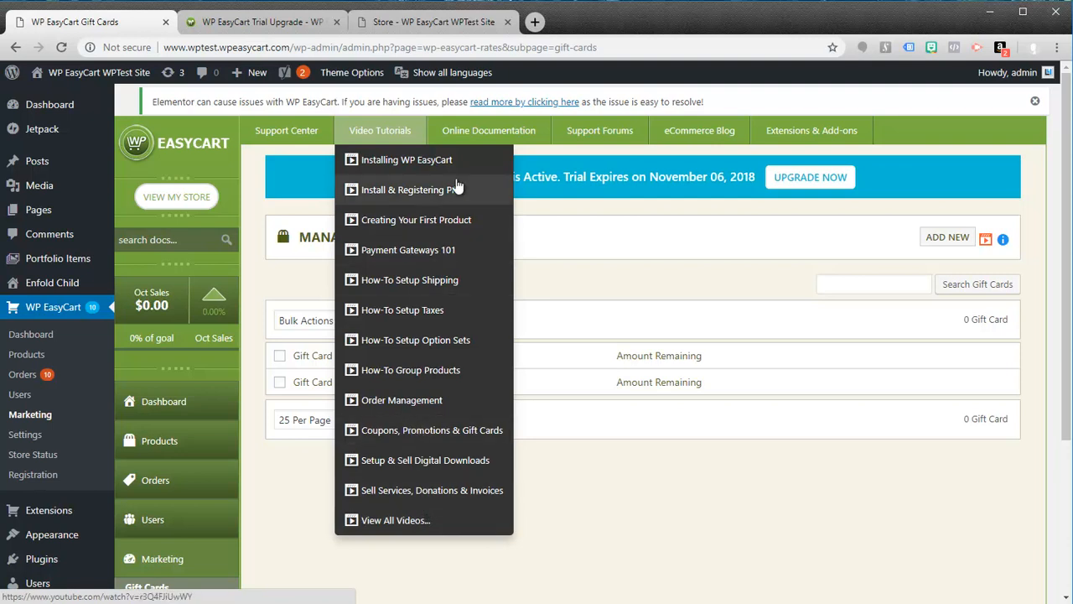
mouse_move(488, 132)
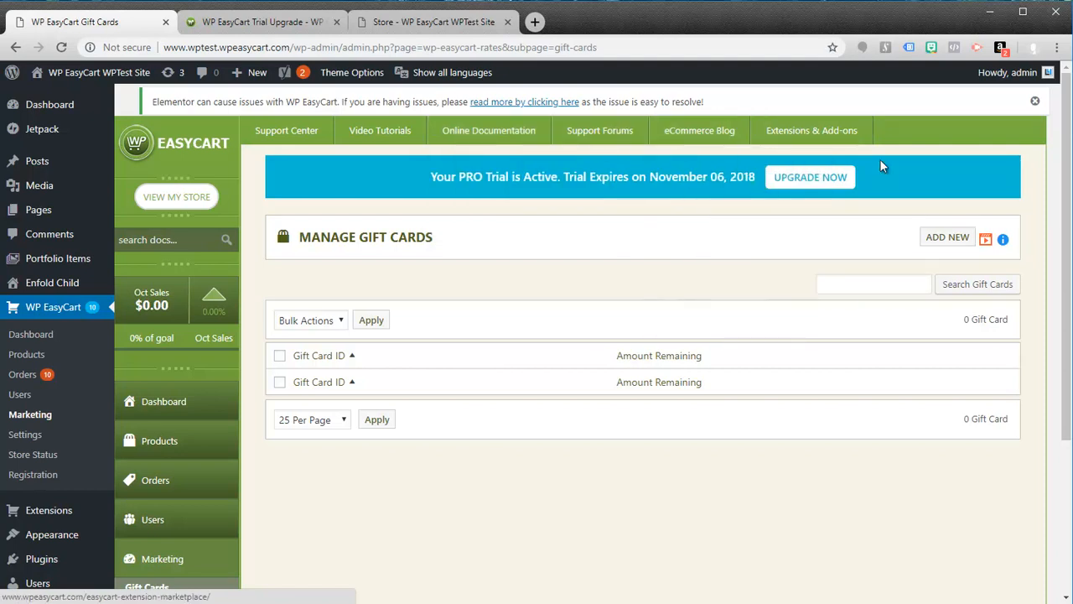
left_click(1004, 243)
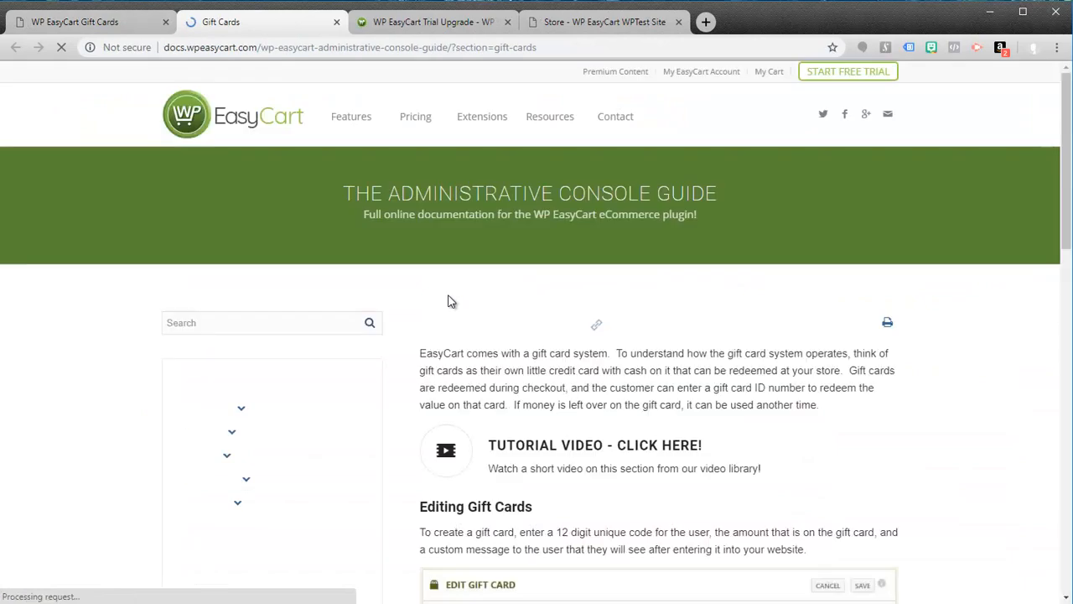
scroll(624, 256, "down", 2)
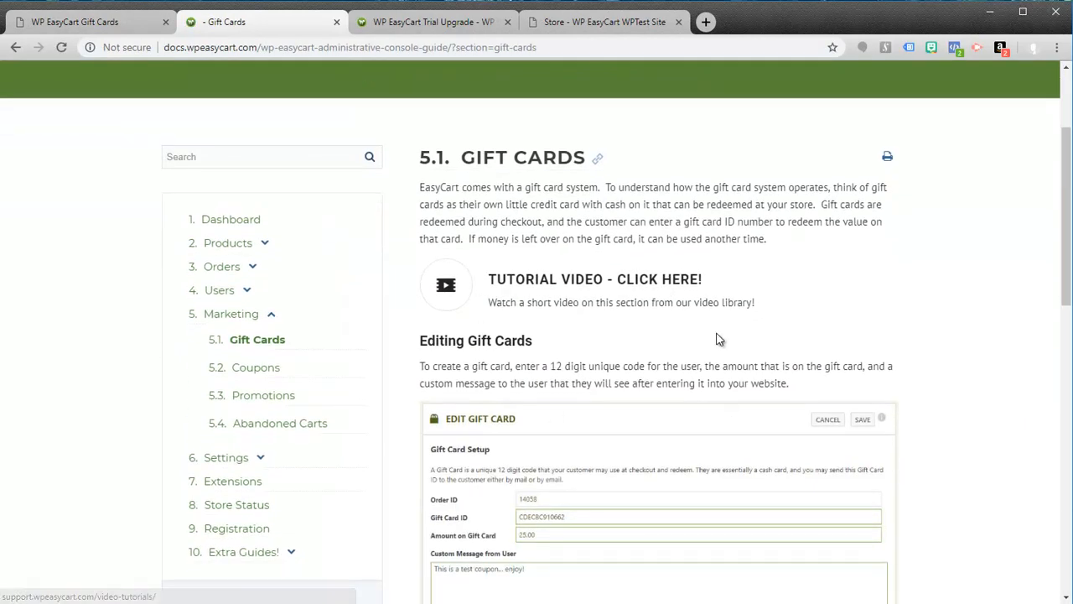
scroll(719, 330, "down", 3)
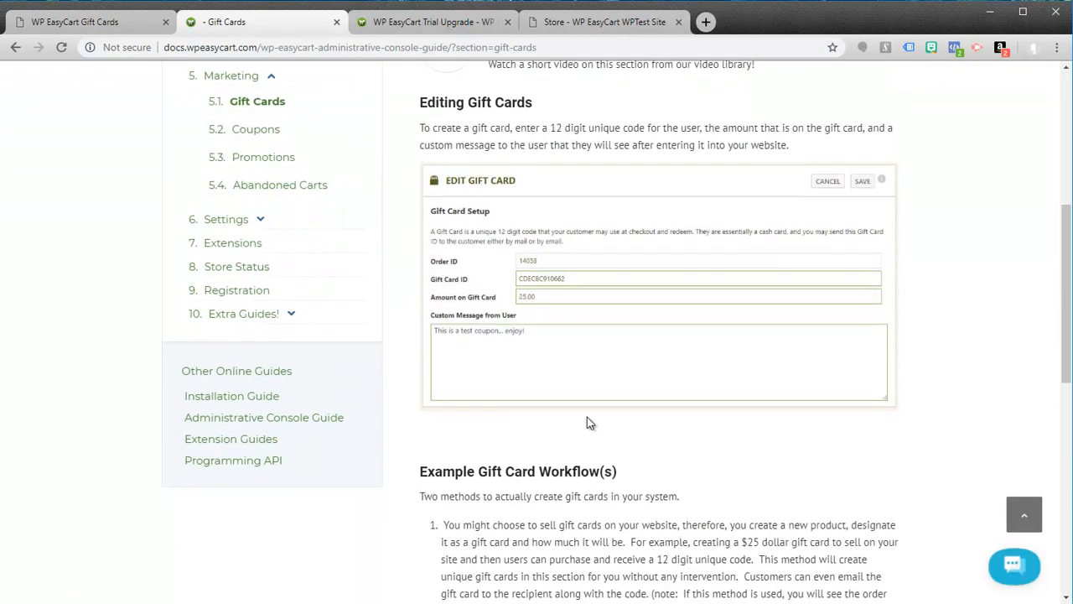
scroll(583, 417, "down", 1)
scroll(506, 227, "up", 2)
scroll(505, 226, "up", 1)
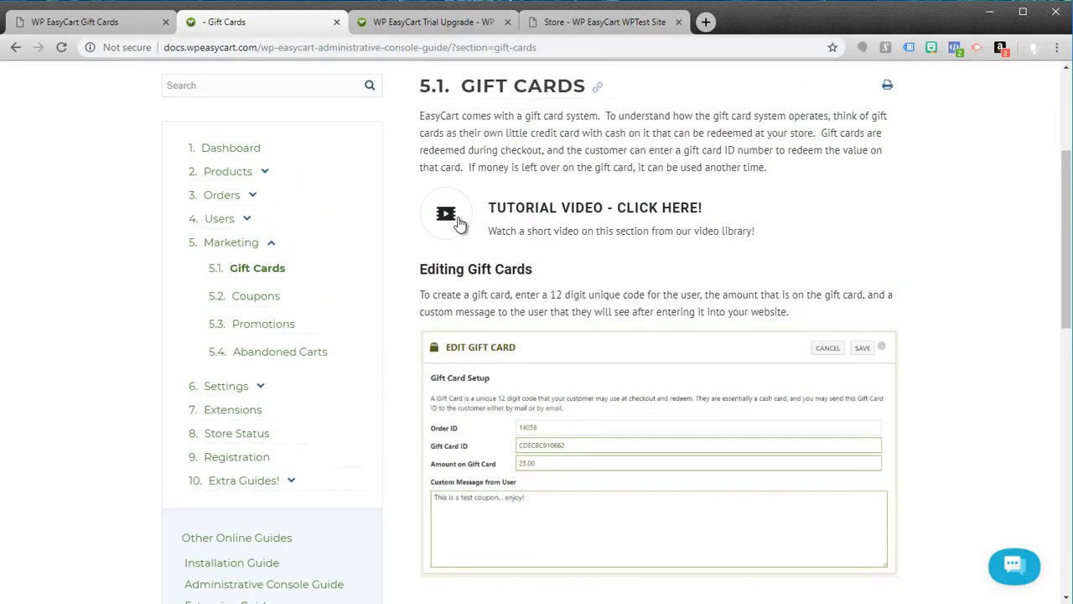
left_click(336, 23)
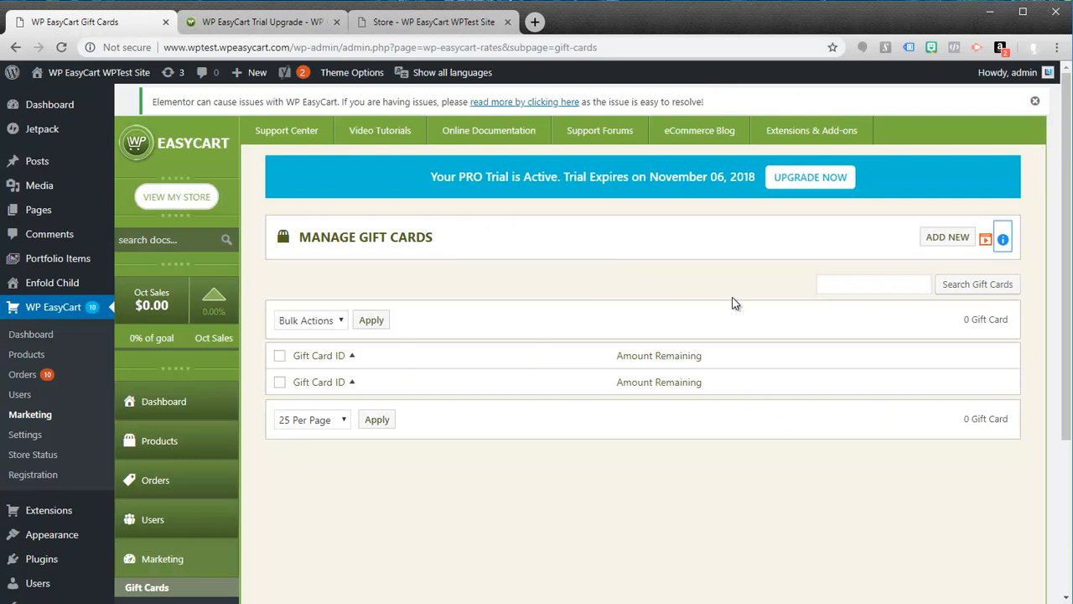
Step: Open the Manage Products page and visit the live site to view its Store, Account and Cart pages
scroll(155, 419, "down", 1)
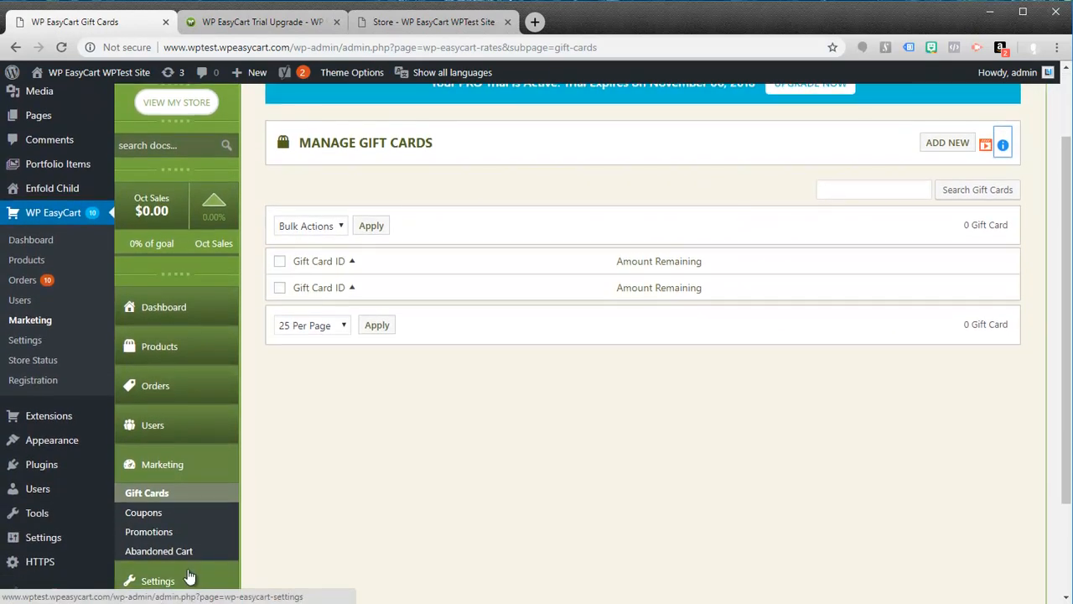
left_click(151, 348)
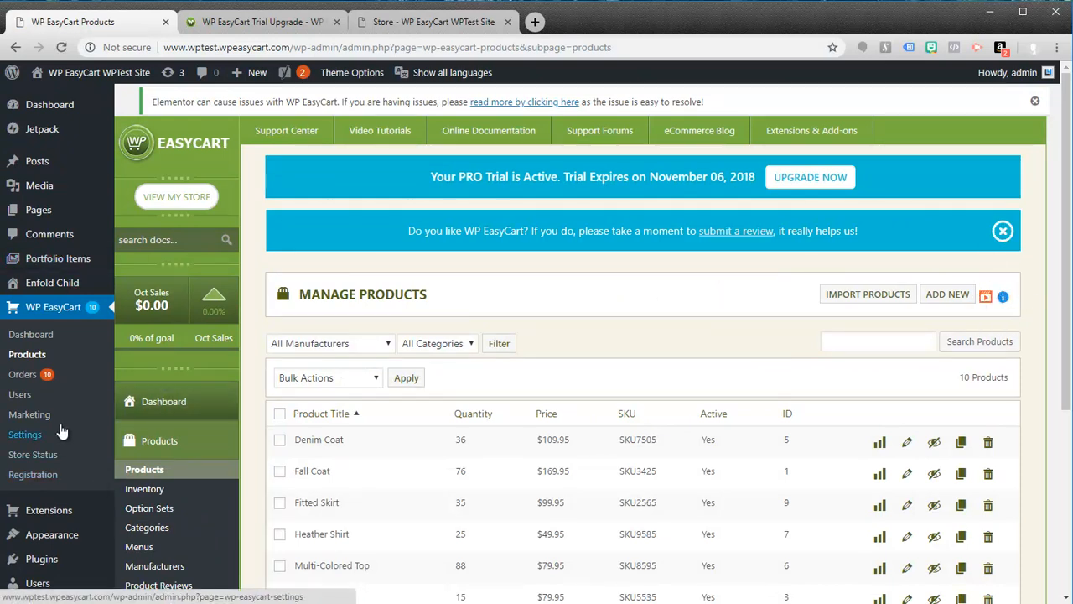
mouse_move(49, 84)
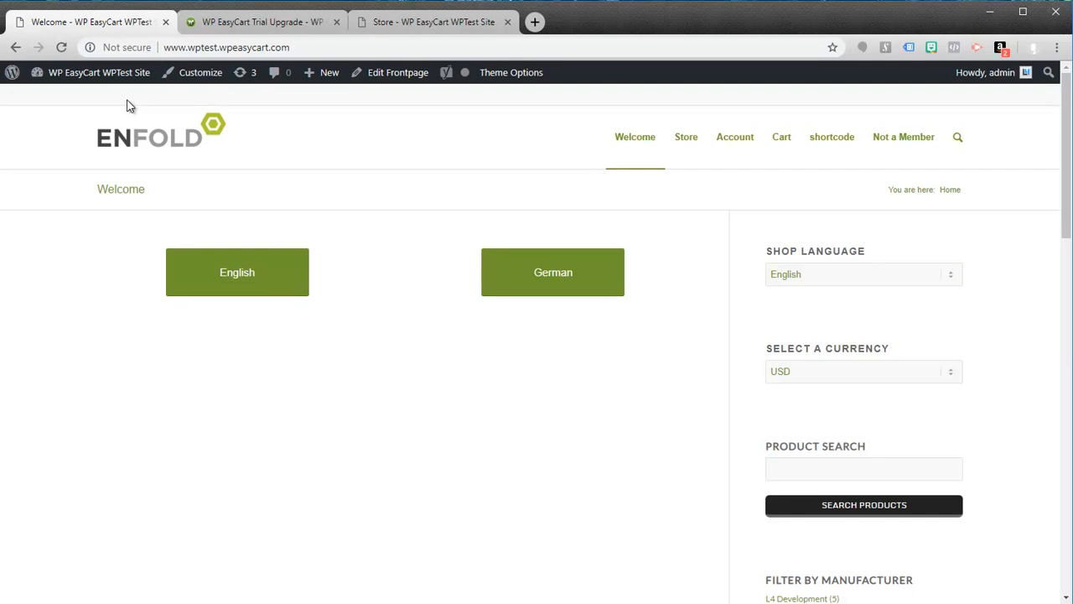
left_click(687, 146)
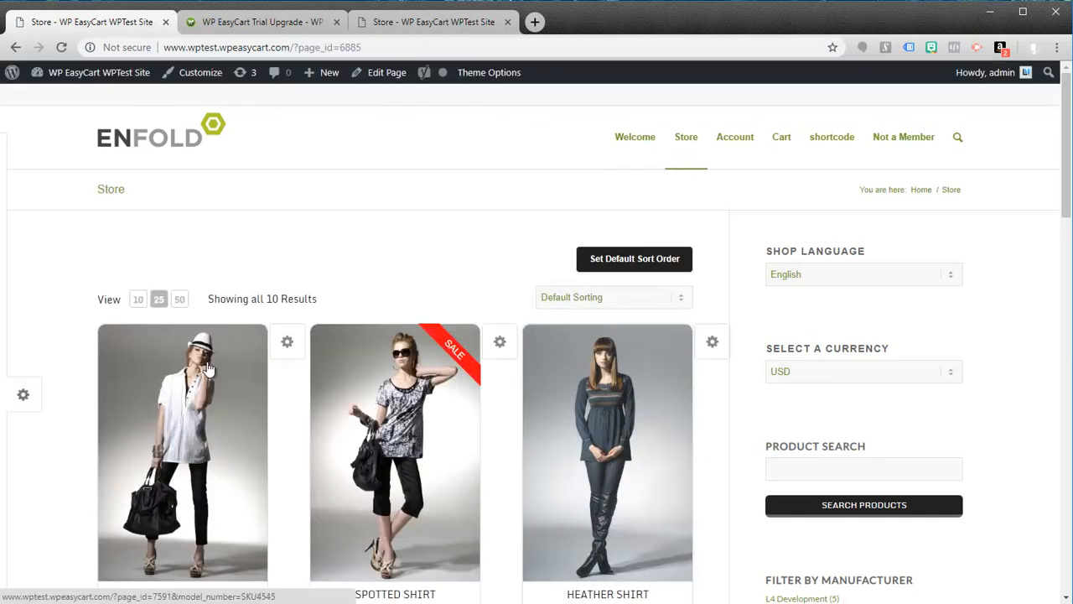
scroll(449, 455, "down", 1)
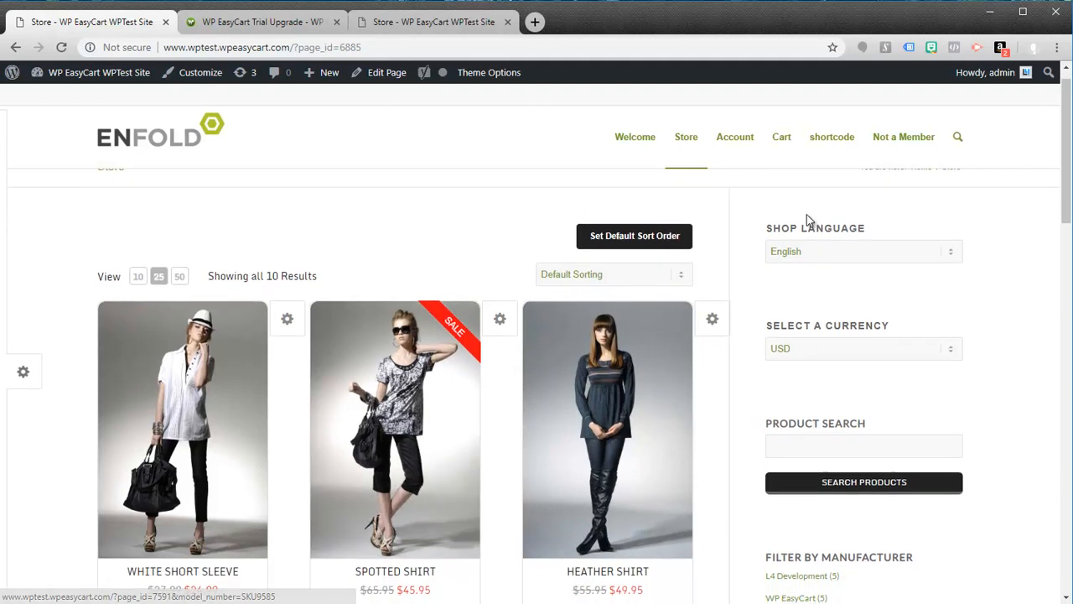
left_click(735, 148)
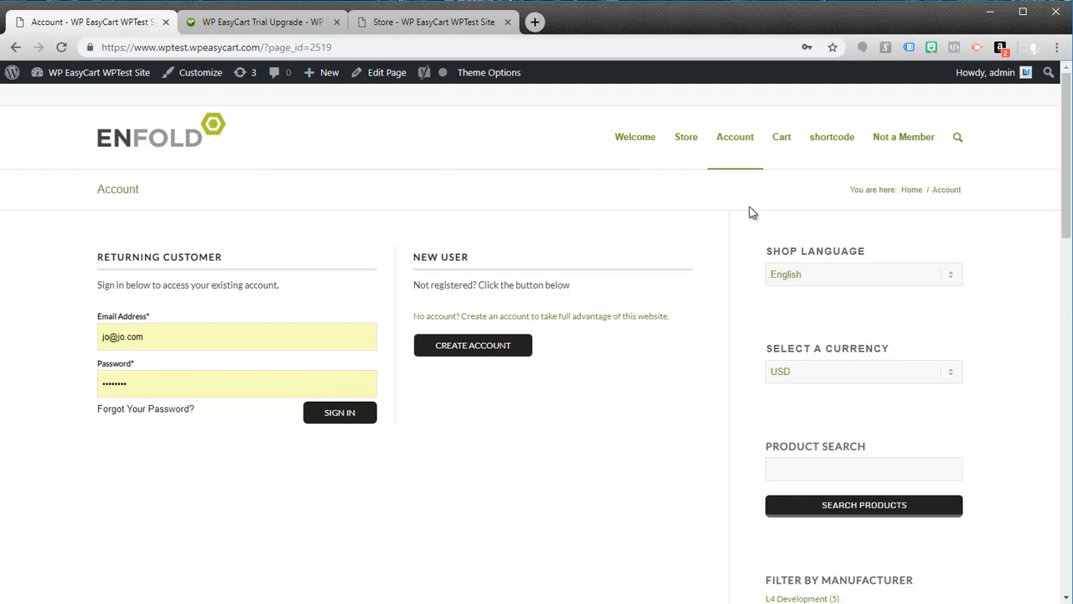
left_click(782, 146)
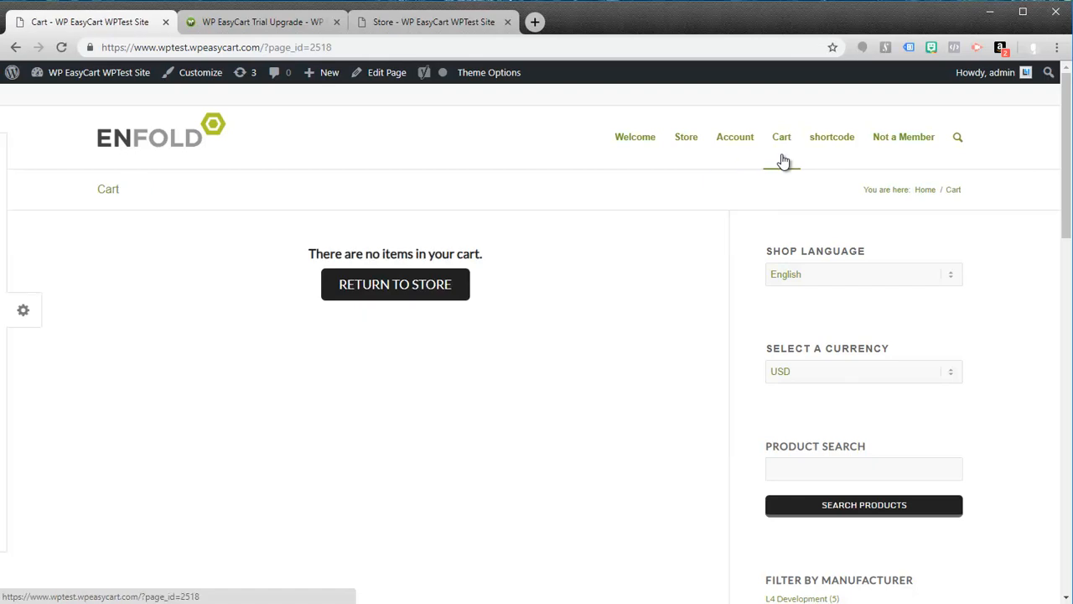
Step: Return to the store and add one White Short Sleeve in Pink to the cart
left_click(387, 289)
scroll(390, 502, "down", 2)
left_click(379, 405)
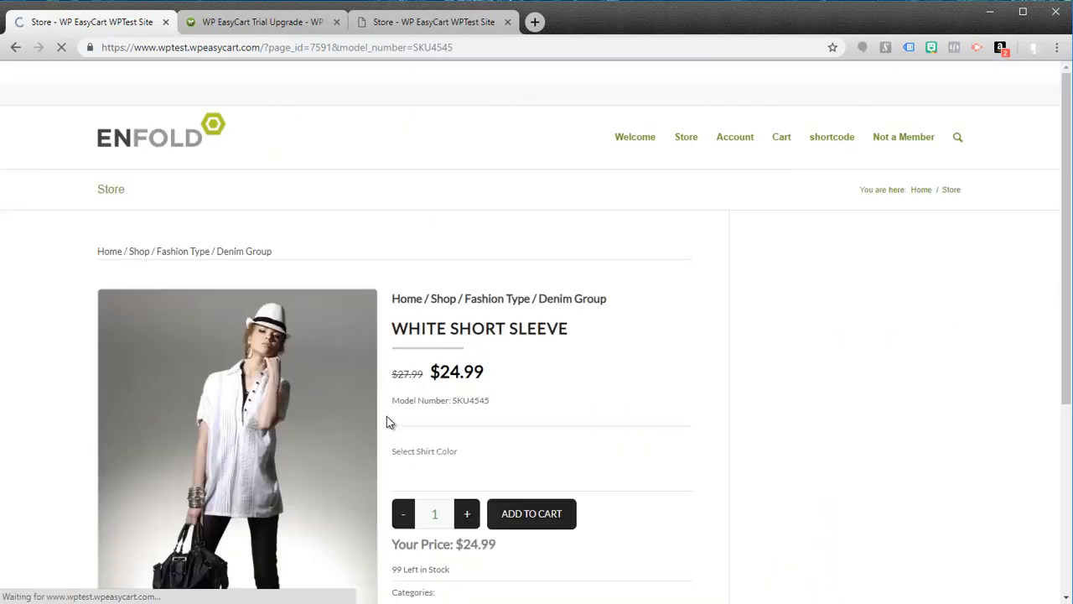
left_click(470, 478)
left_click(539, 528)
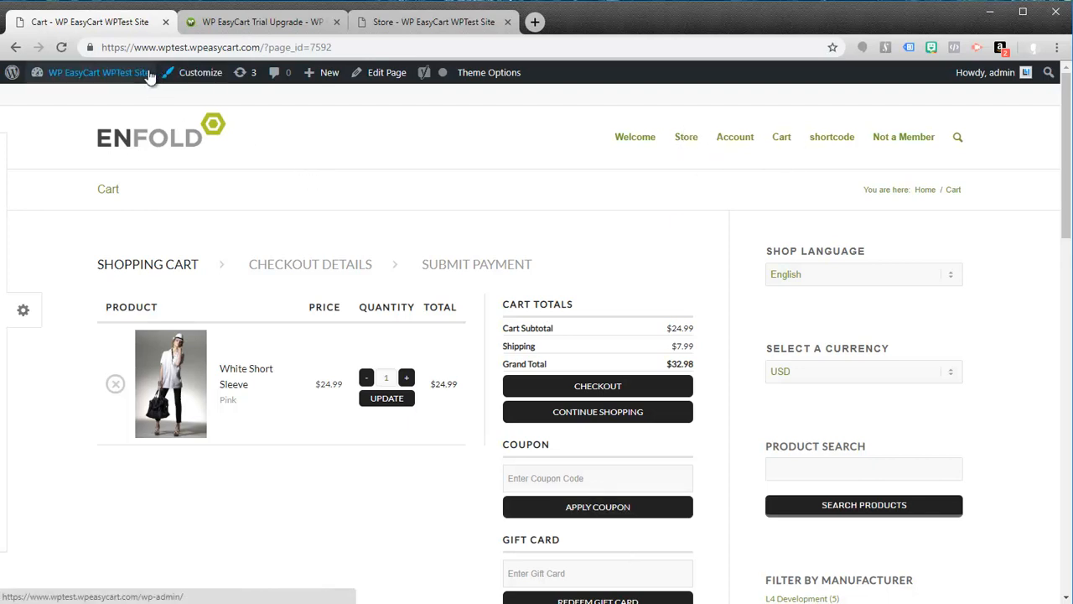
Step: Open the site's Menus editor, logging in to WordPress with the saved admin username and password
mouse_move(99, 77)
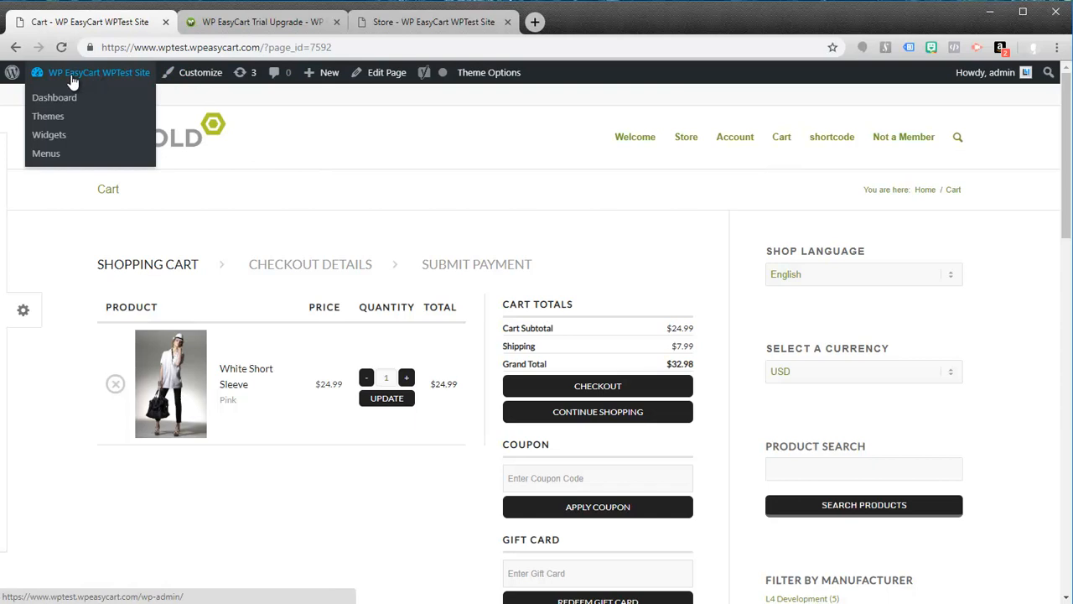
left_click(46, 154)
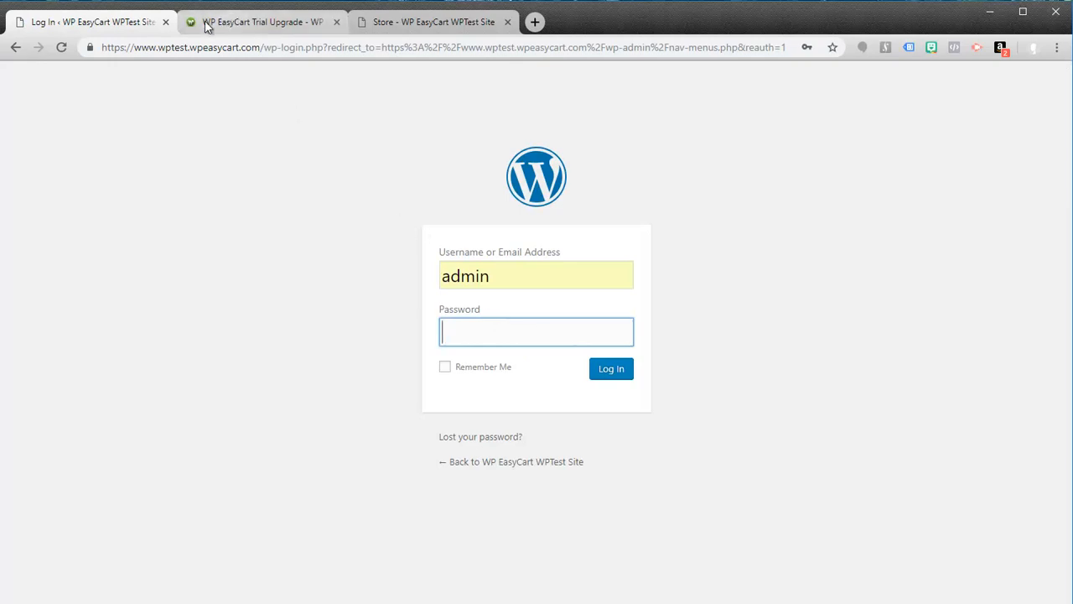
left_click(456, 275)
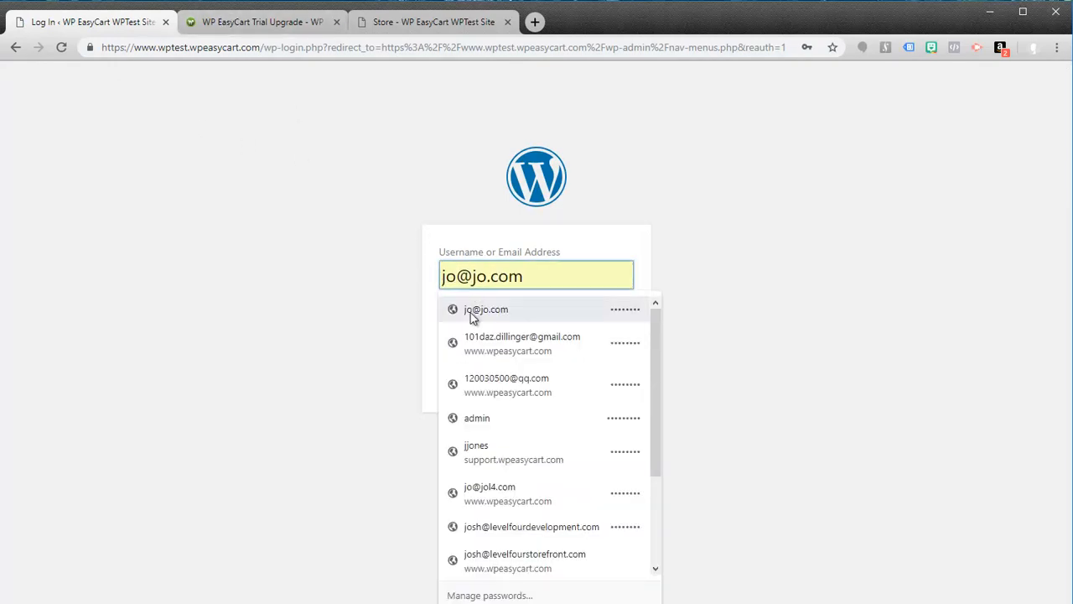
left_click(477, 417)
left_click(601, 378)
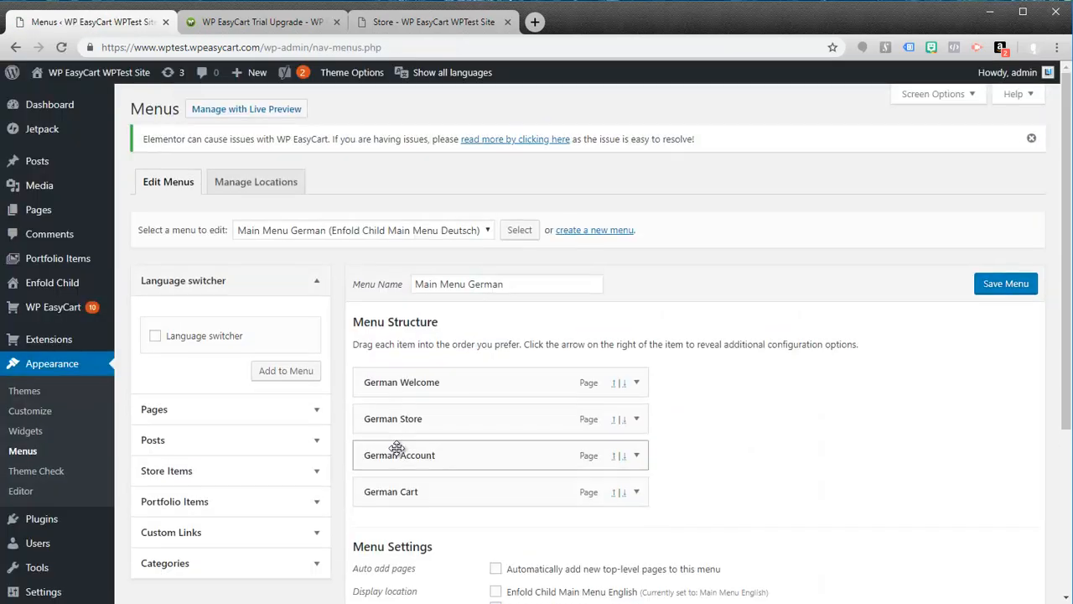
Step: Load Main Menu English (Enfold Child Main Menu English) for editing
left_click(479, 231)
left_click(453, 256)
left_click(520, 230)
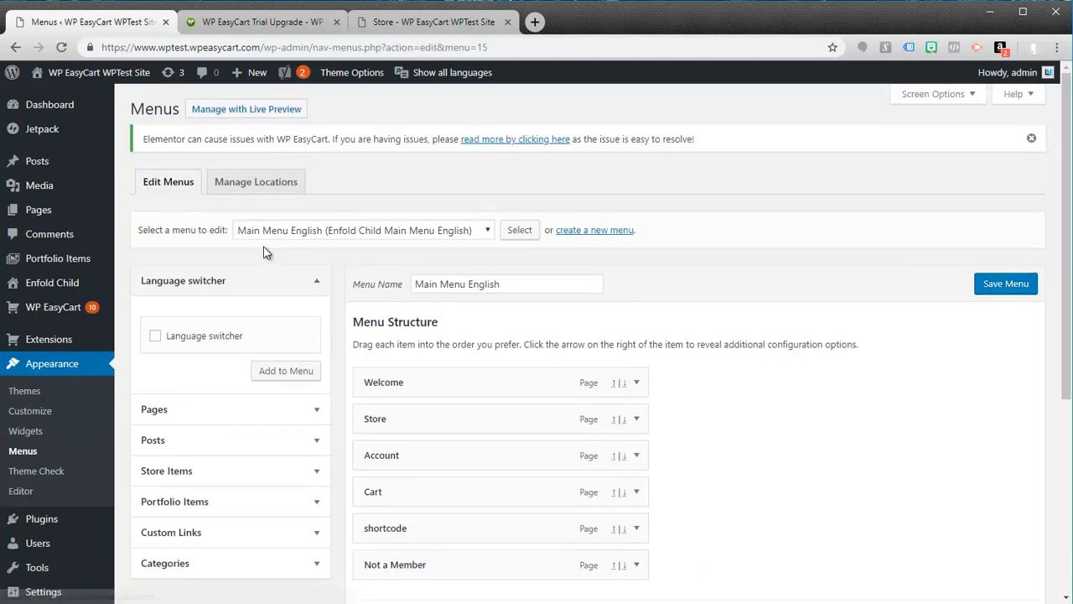
Step: Select the Account, Cart and Store pages from the list of pages available for the menu
scroll(307, 450, "down", 1)
left_click(317, 313)
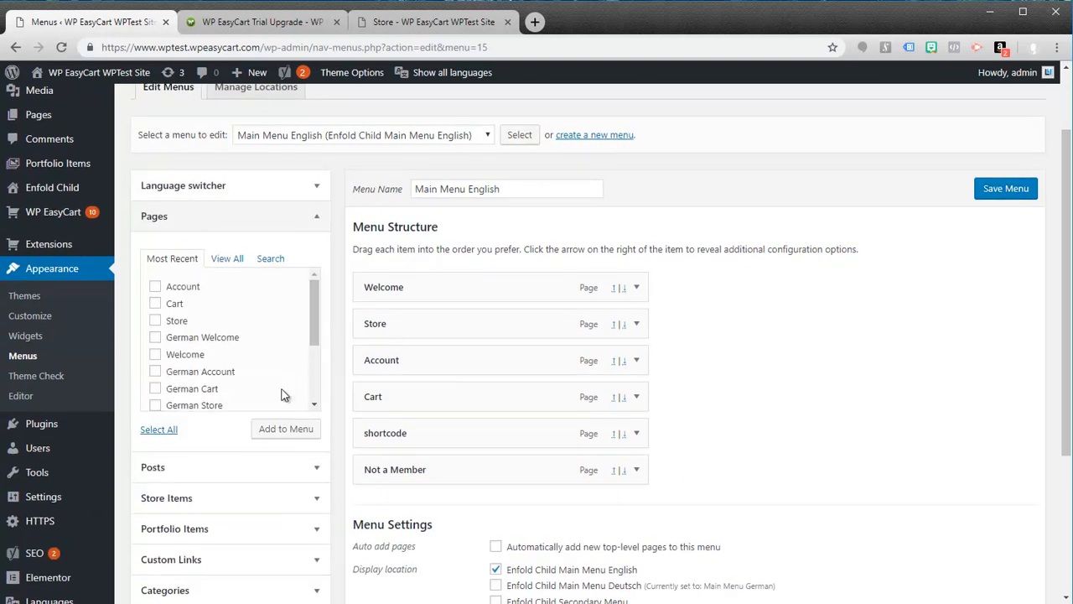
left_click(156, 323)
Step: Show the Store Items that can be added to the English main menu
scroll(344, 440, "down", 3)
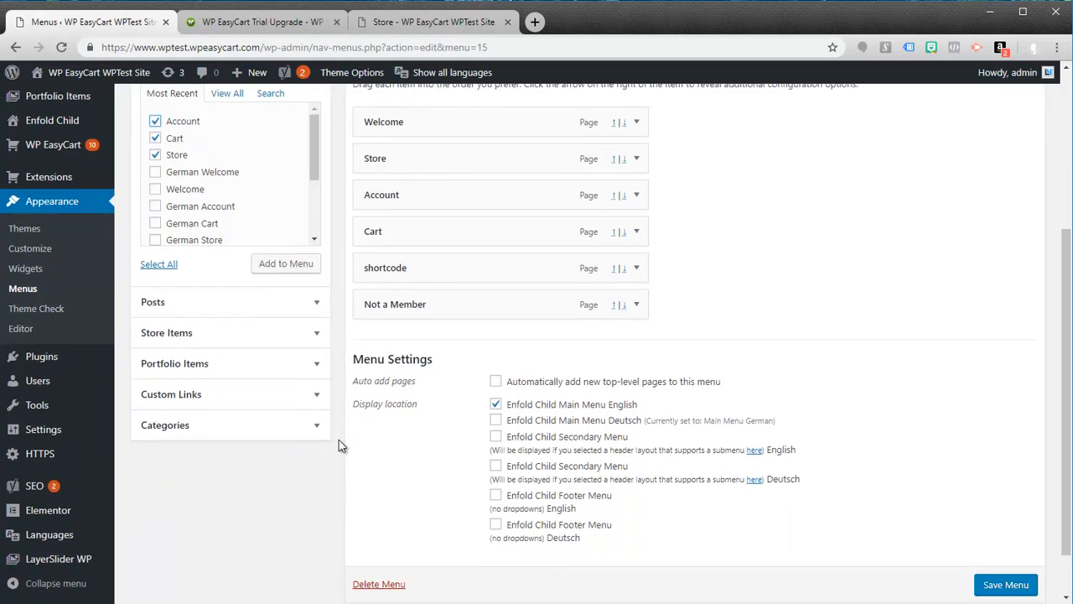
left_click(317, 335)
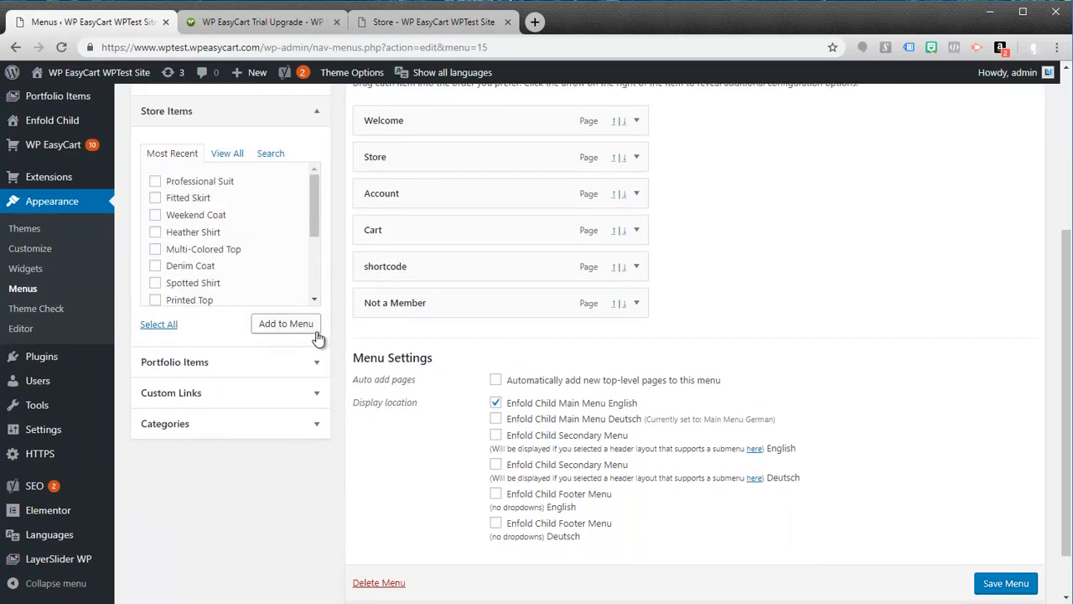
Step: Look through the most recent store items available for the English main menu
left_click_drag(317, 206, 310, 242)
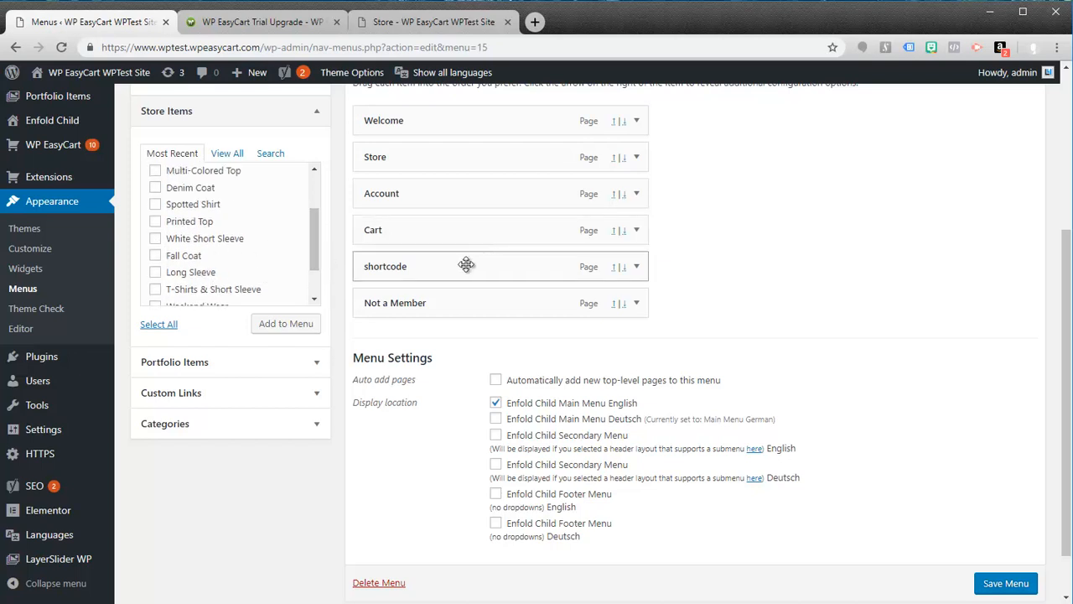
scroll(316, 212, "up", 2)
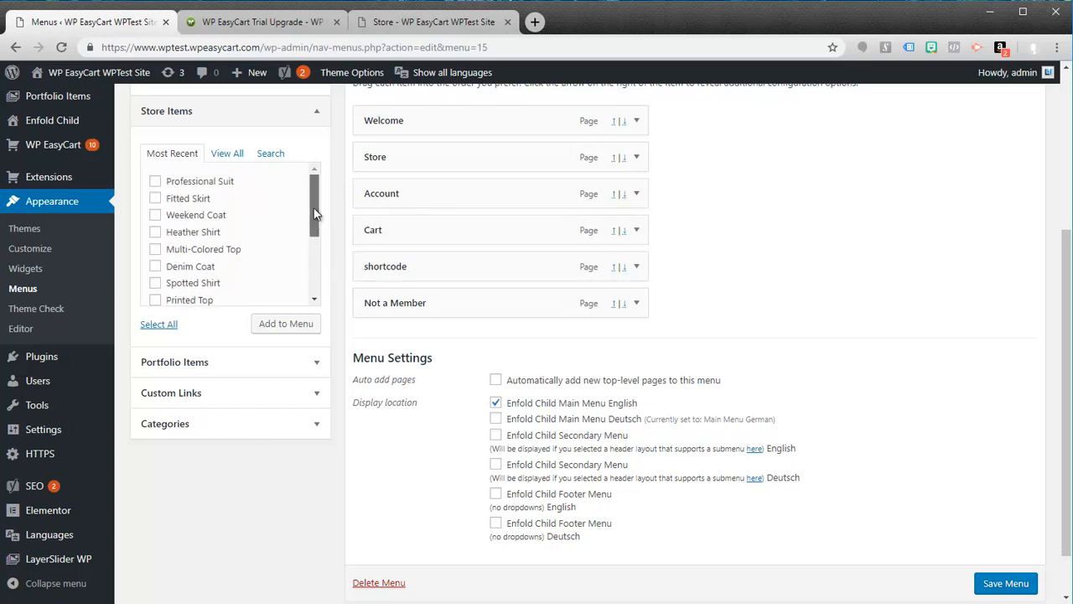
Step: Open the WP EasyCart dashboard and view its sales chart and store summary
left_click_drag(1068, 437, 1070, 283)
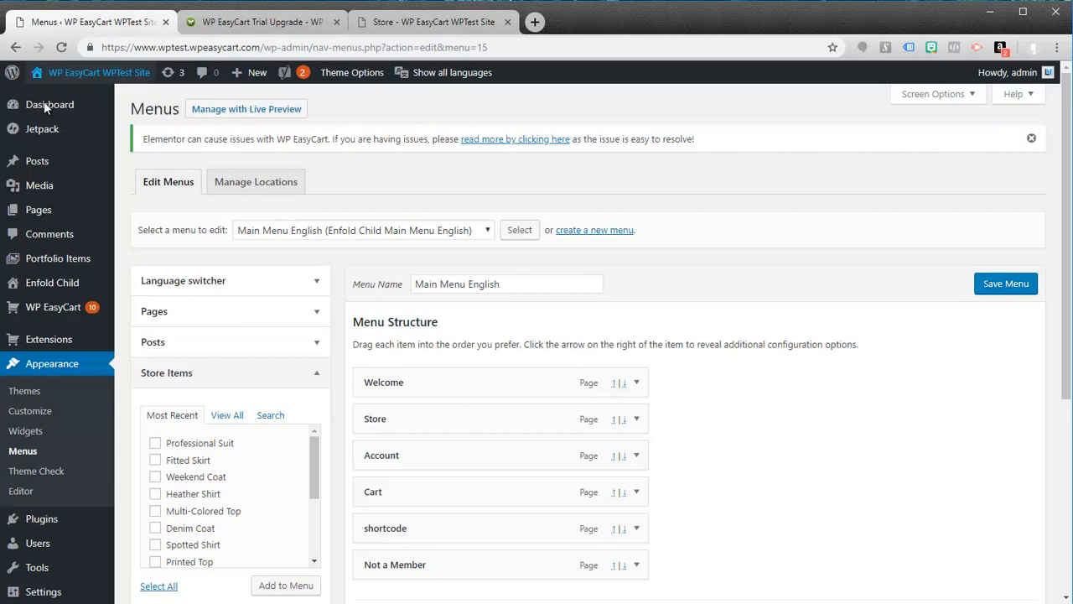
mouse_move(45, 313)
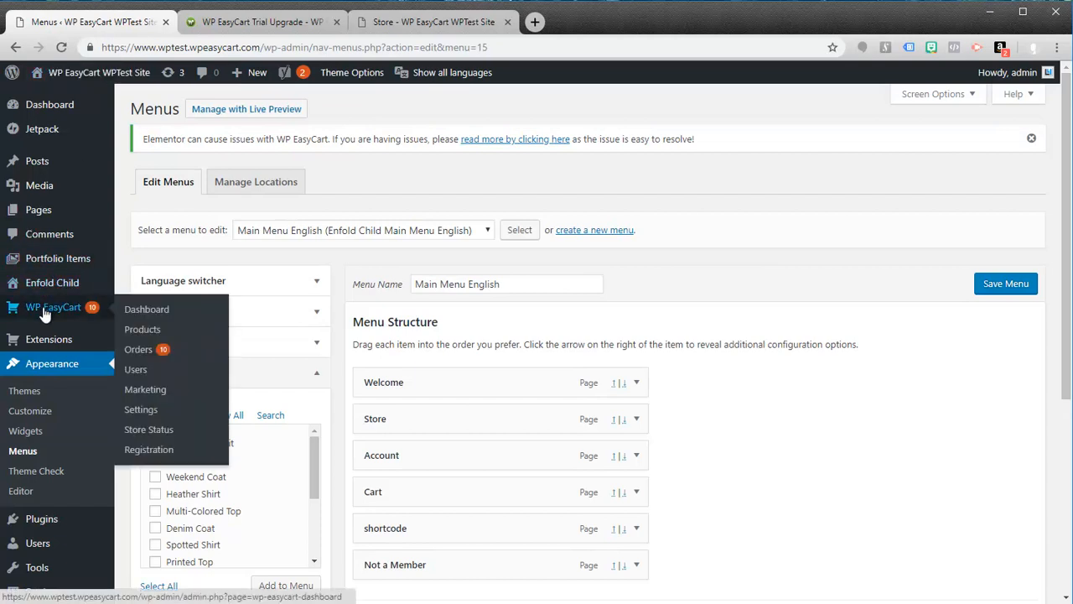
left_click(141, 316)
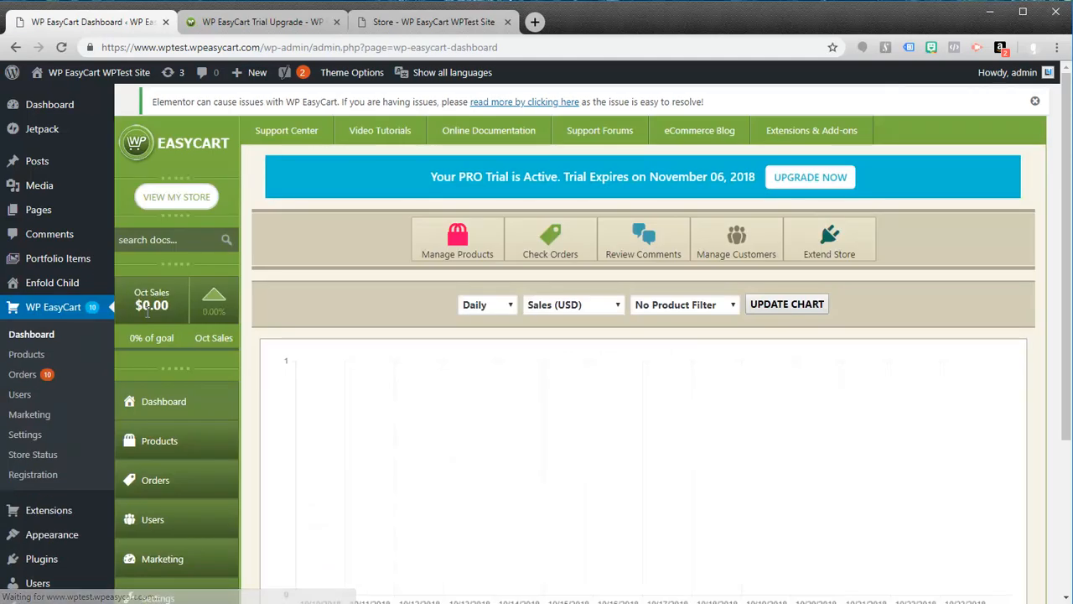
scroll(276, 300, "down", 2)
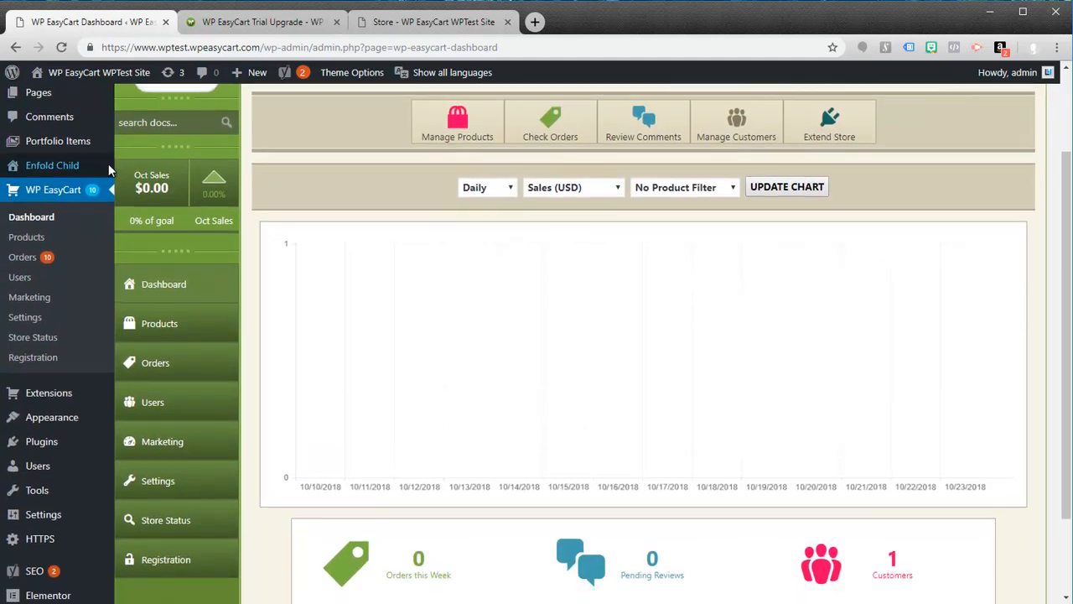
Step: Open the WP EasyCart registration page and review the upgrade option and license activation form
mouse_move(25, 441)
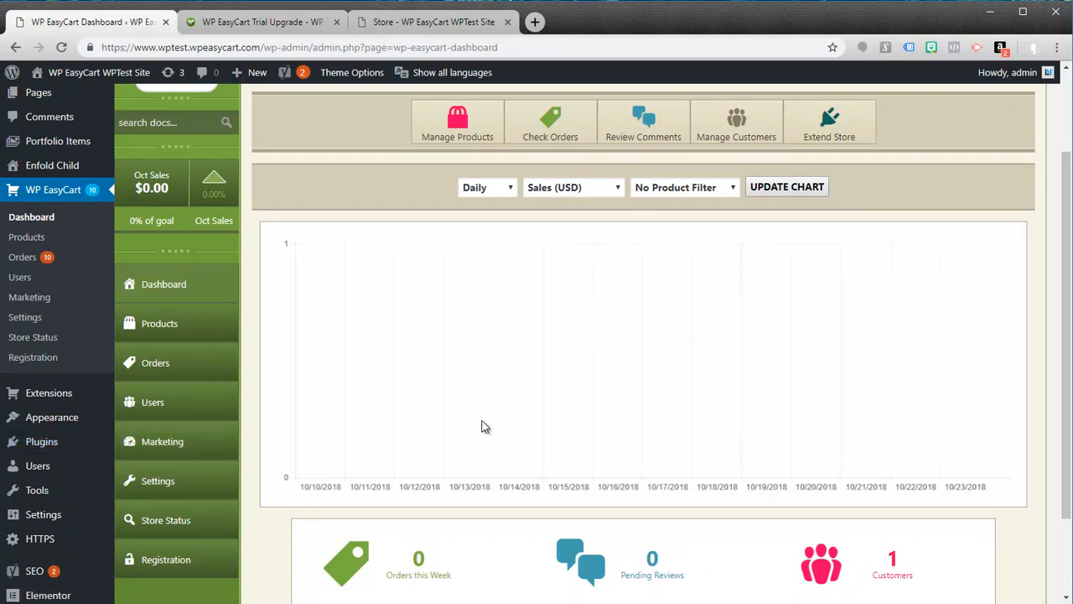
left_click(178, 561)
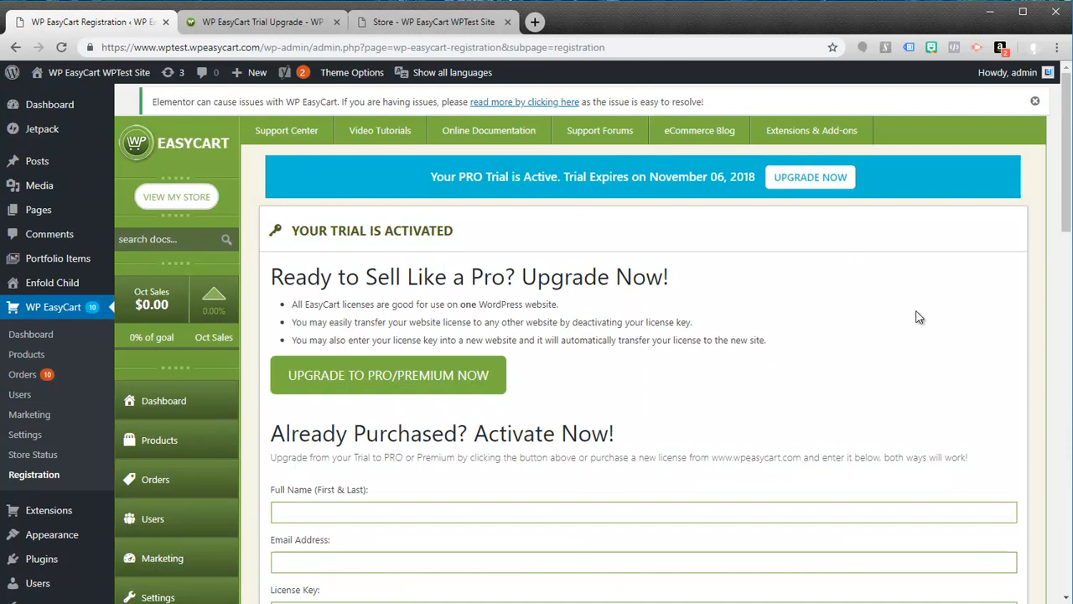
scroll(745, 397, "down", 1)
scroll(743, 397, "down", 2)
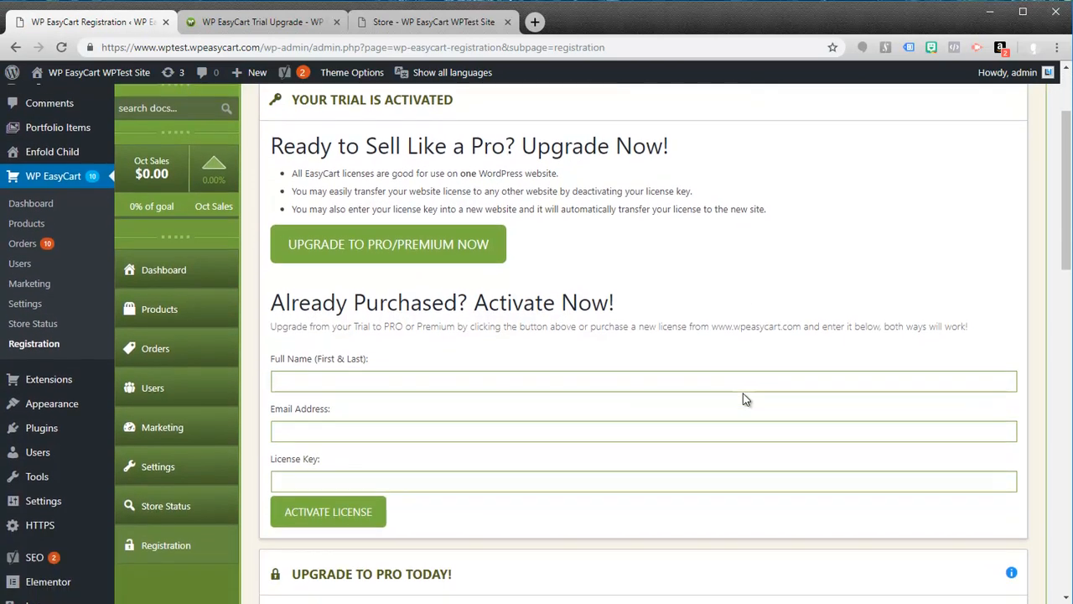